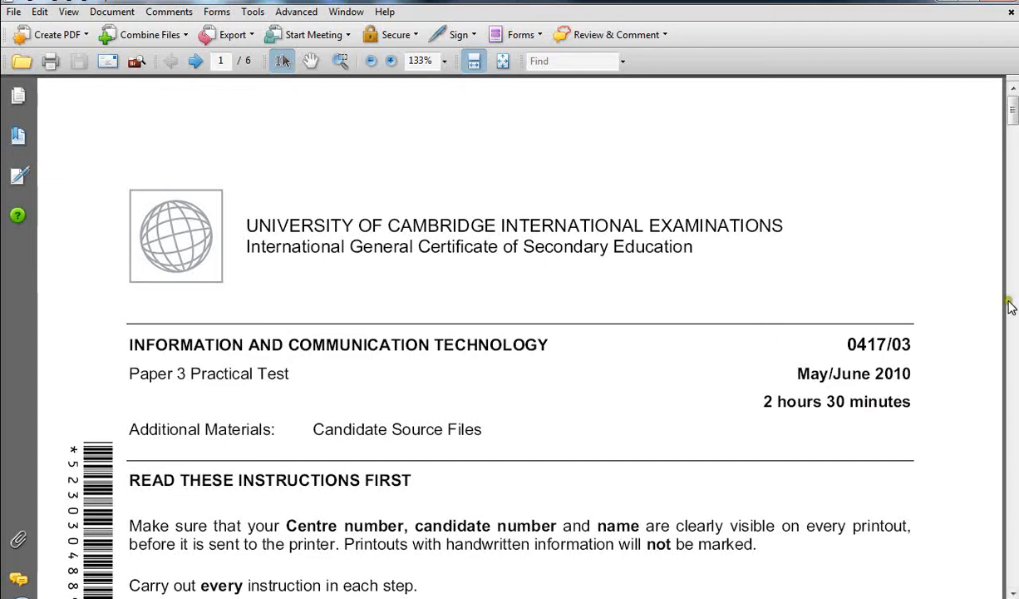
# - Read the exam paper from the three-table layout diagram through the source file list to task 3 about JXTOP.HTM
pyautogui.moveTo(1013, 109); pyautogui.dragTo(1013, 205)
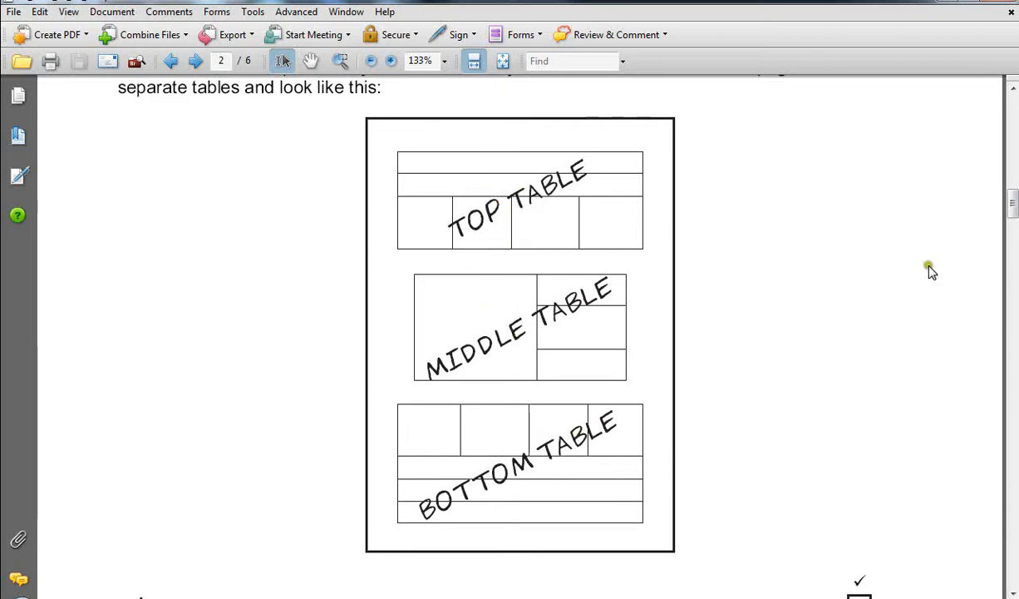
pyautogui.moveTo(1013, 200); pyautogui.dragTo(1013, 236)
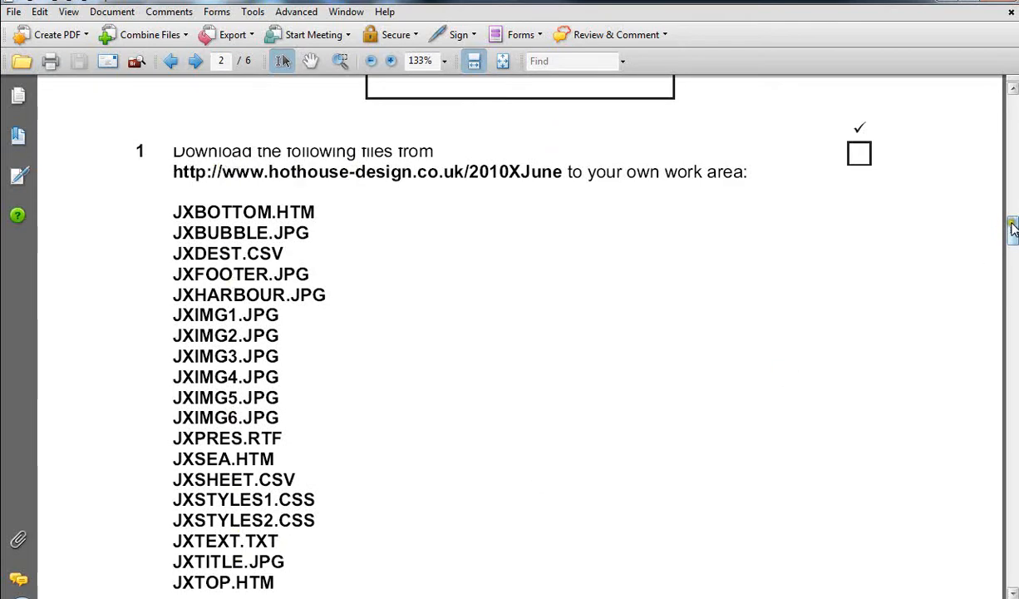
pyautogui.moveTo(1013, 230); pyautogui.dragTo(1012, 253)
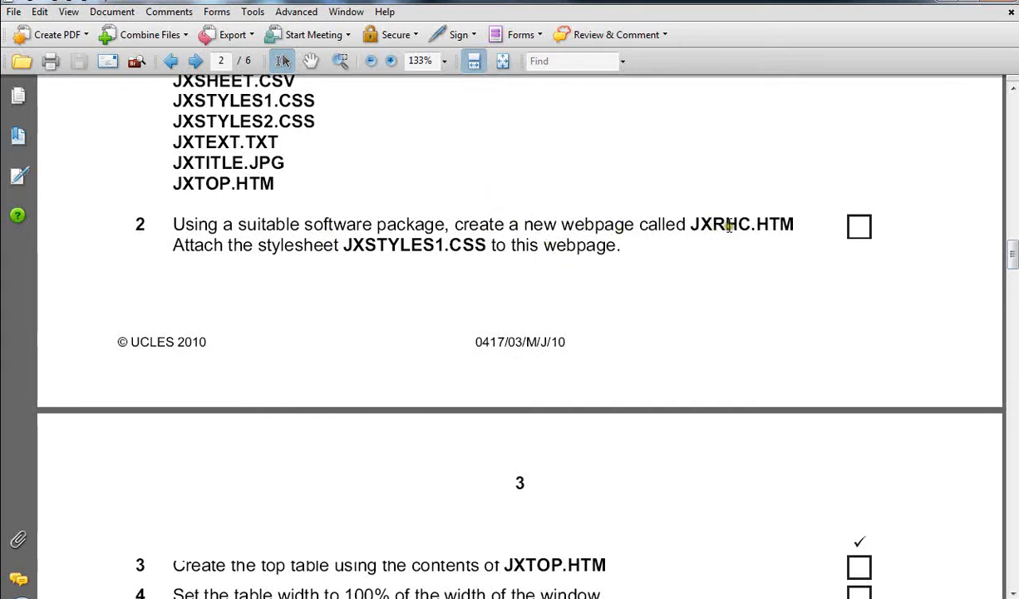
pyautogui.scroll(-3, 345, 553)
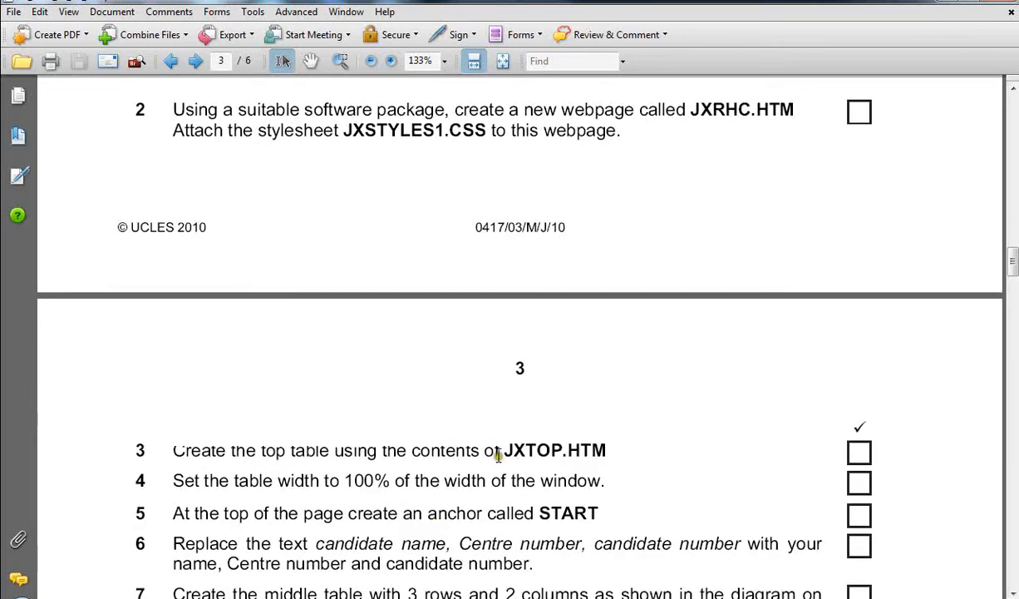
pyautogui.moveTo(507, 456); pyautogui.dragTo(593, 455)
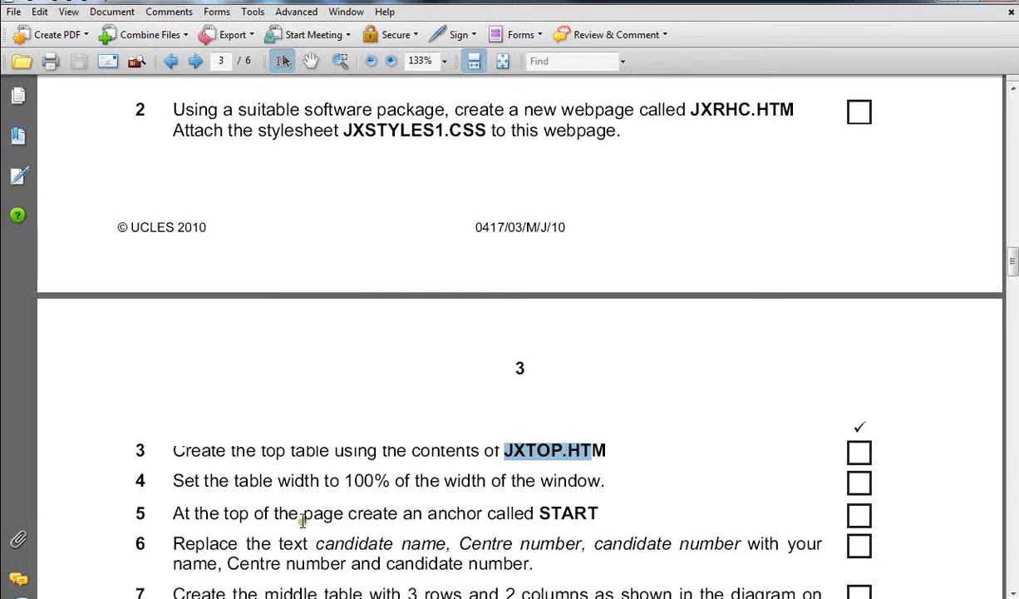
# - Switch to SharePoint Designer and create a new blank HTML page saved as jxrch.htm
pyautogui.doubleClick(555, 5)
pyautogui.moveTo(555, 5); pyautogui.dragTo(1018, 87)
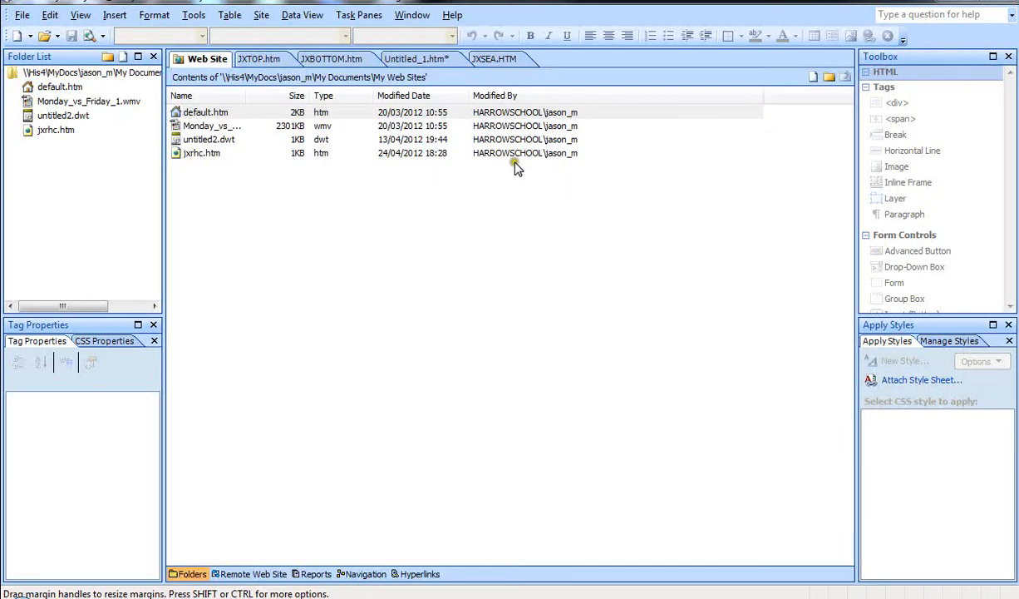
pyautogui.click(26, 17)
pyautogui.click(25, 16)
pyautogui.moveTo(56, 32)
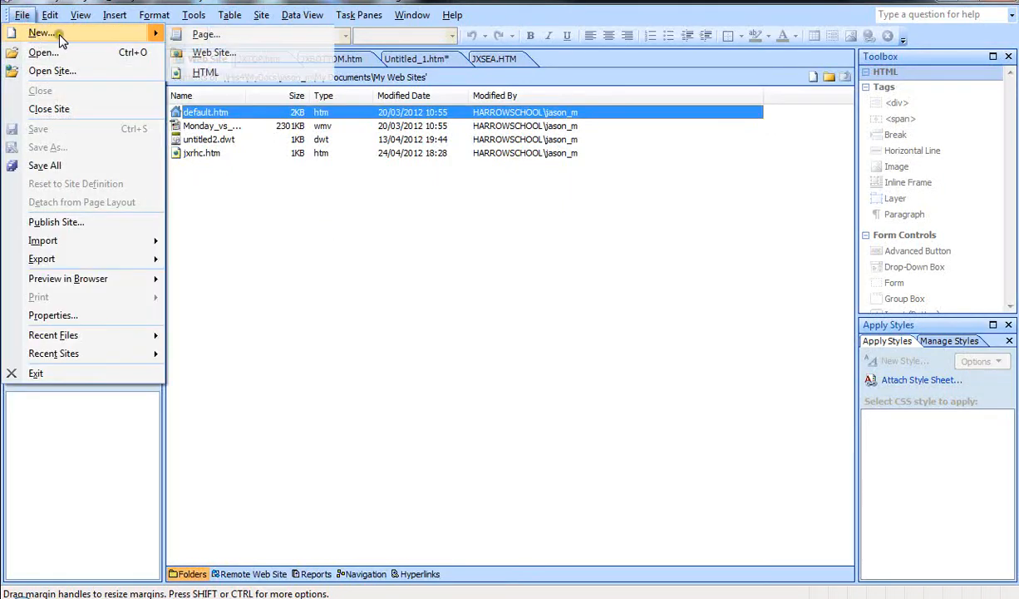
pyautogui.click(196, 35)
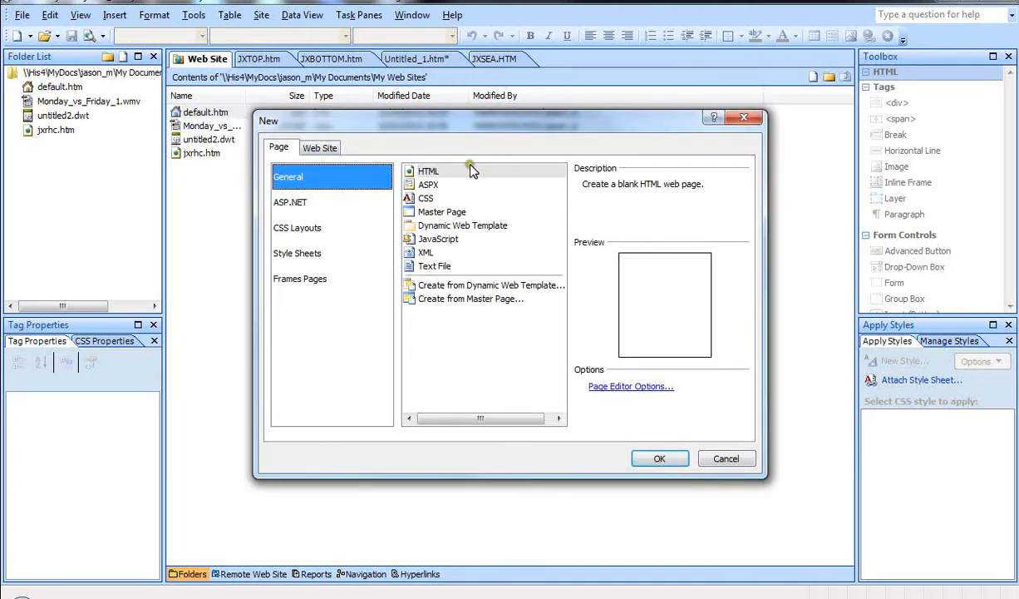
pyautogui.click(470, 175)
pyautogui.click(663, 457)
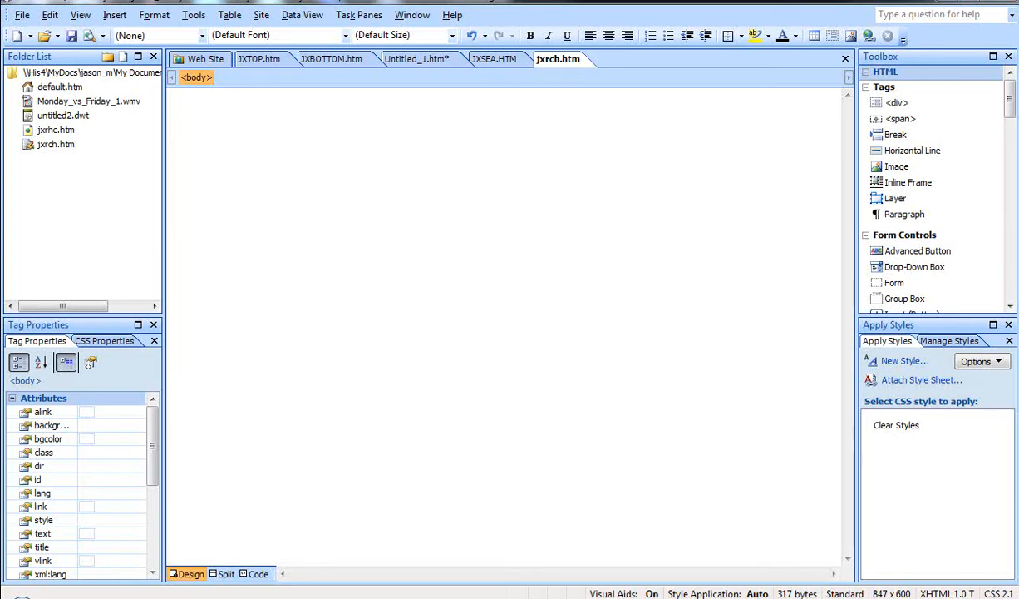
# - Attach the style sheet JXSTYLES1.css to the current page as a link
pyautogui.click(895, 383)
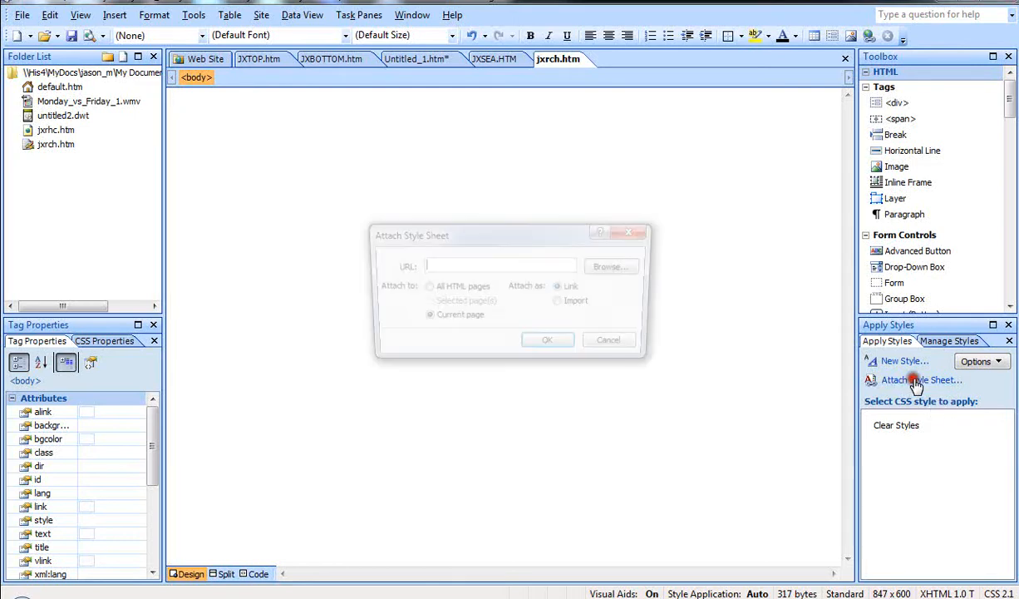
pyautogui.click(617, 267)
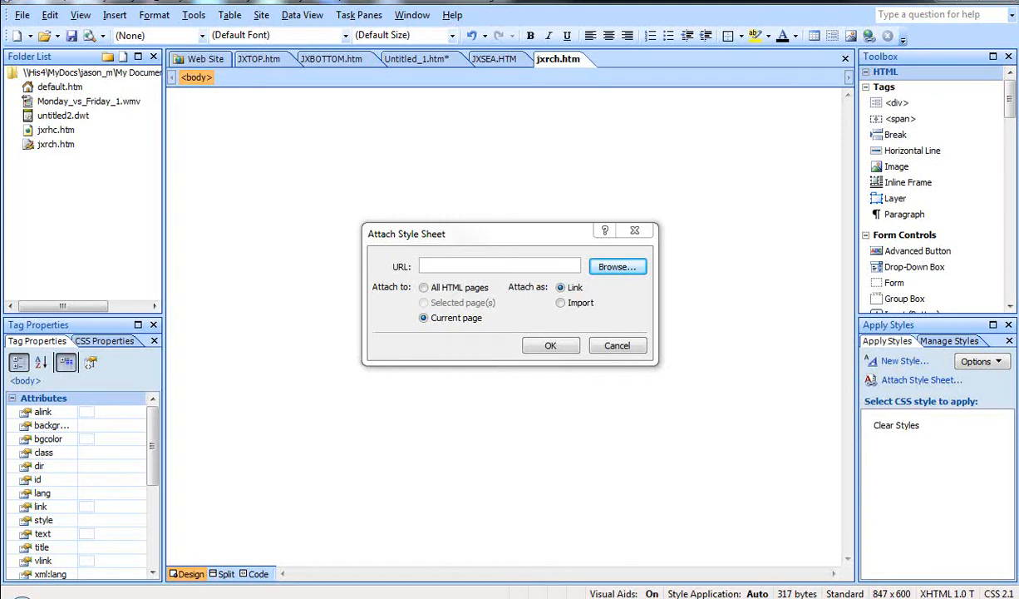
pyautogui.click(563, 344)
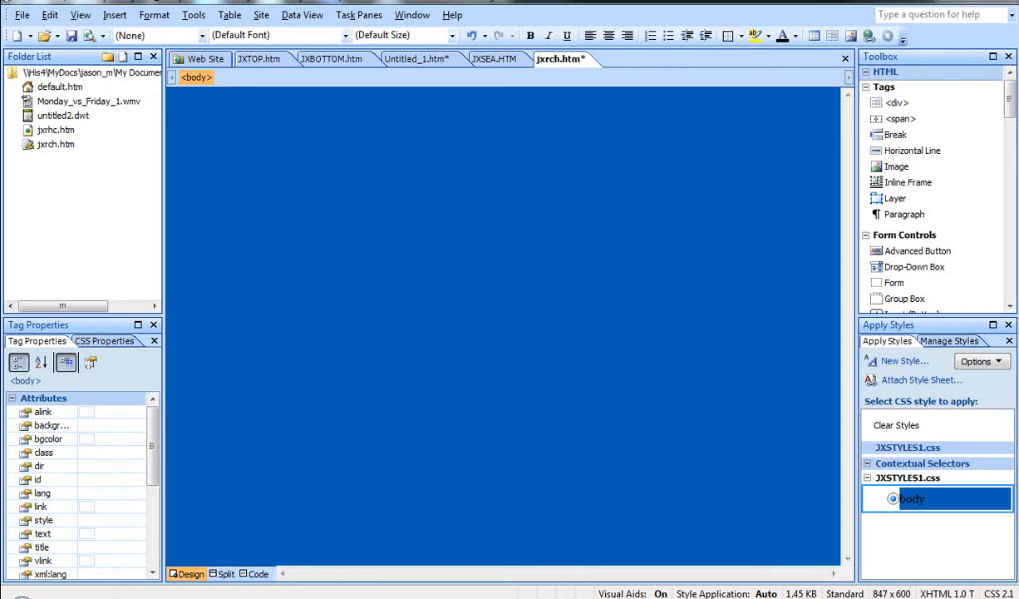
# - Copy the whole table from the JXTOP.htm page
pyautogui.click(256, 65)
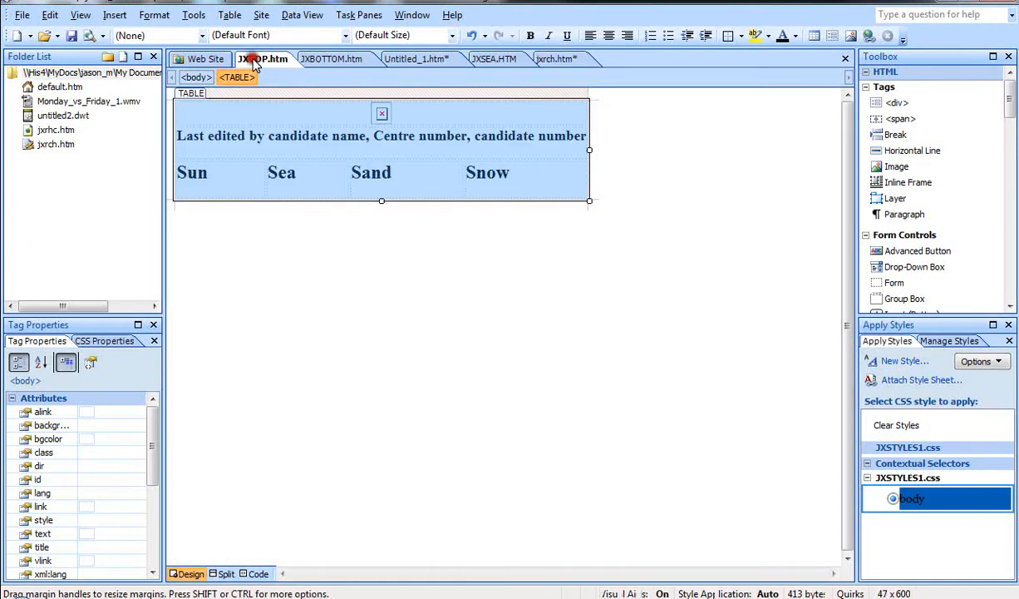
pyautogui.rightClick(188, 93)
pyautogui.click(155, 122)
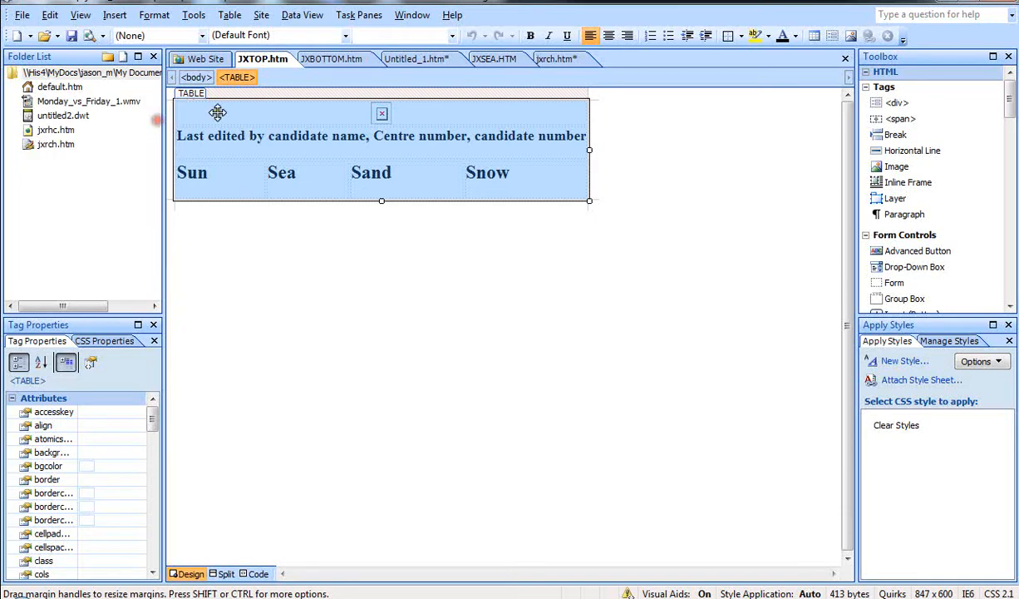
# - Add an empty paragraph at the top of jxrch.htm and paste the copied table below it
pyautogui.click(556, 58)
pyautogui.click(252, 127)
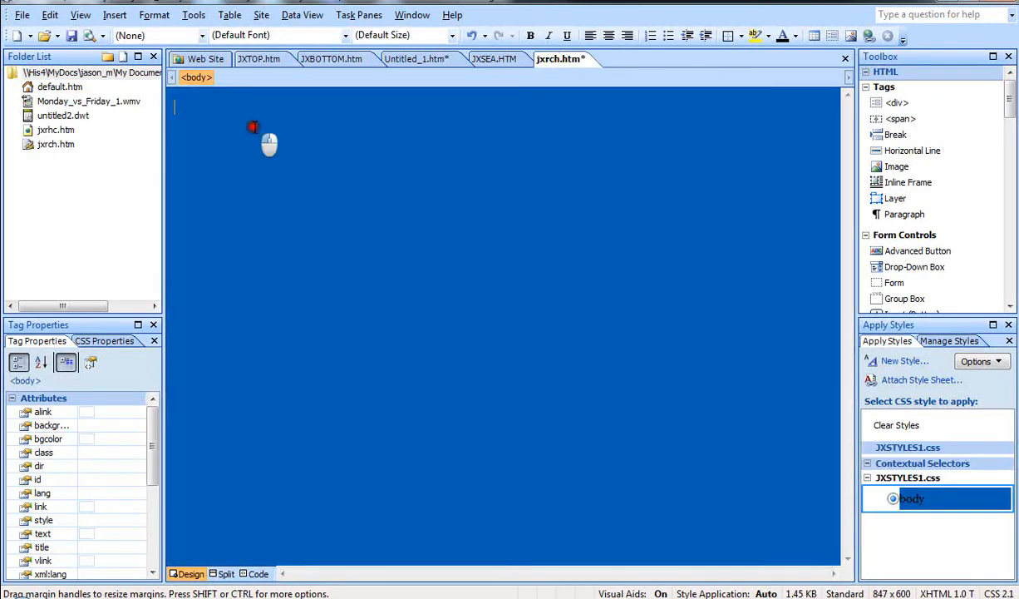
pyautogui.press('Return')
pyautogui.press('Up')
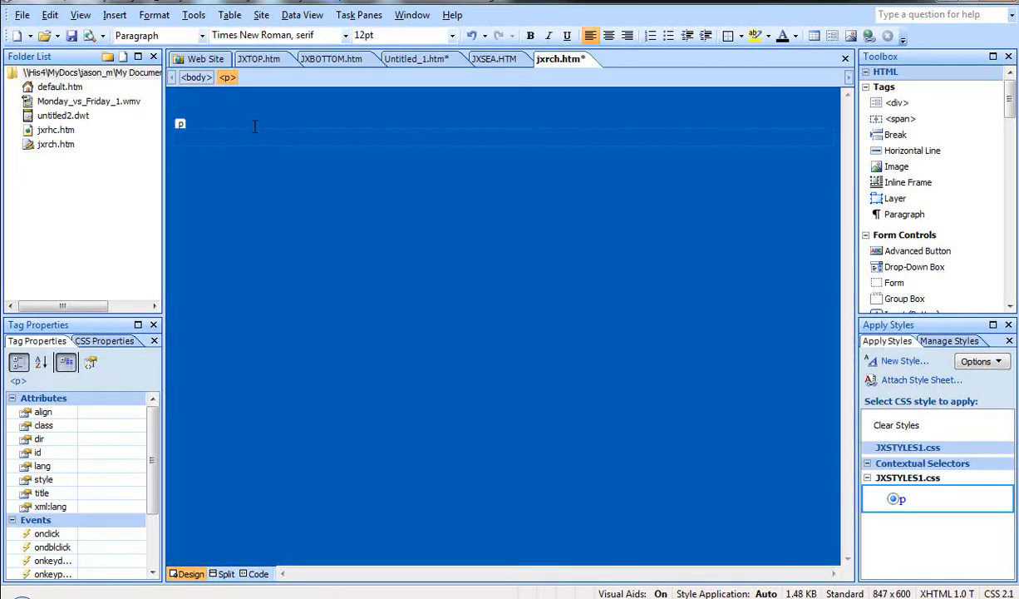
pyautogui.press('Up')
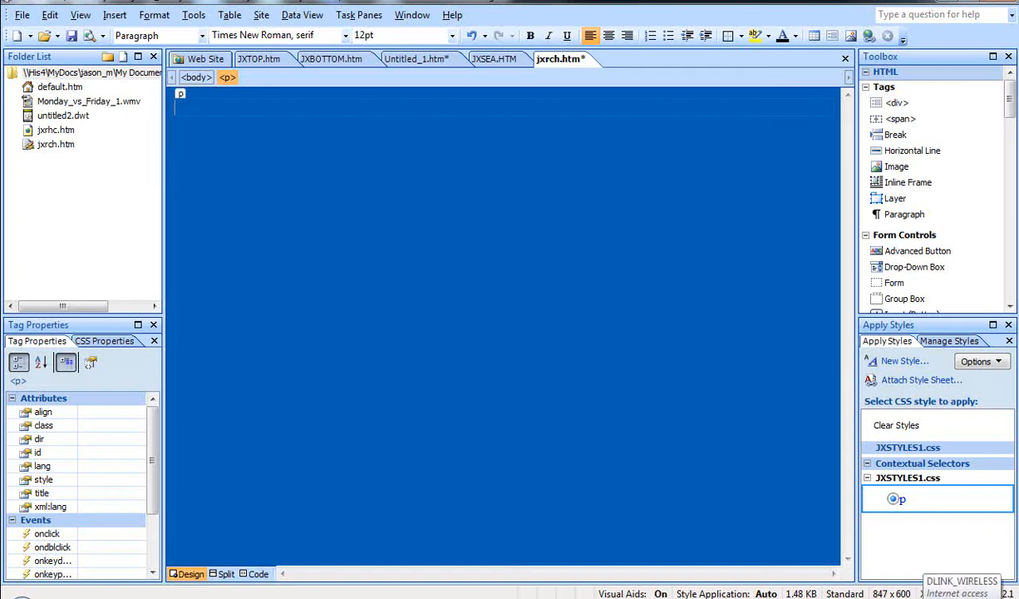
pyautogui.press('Down')
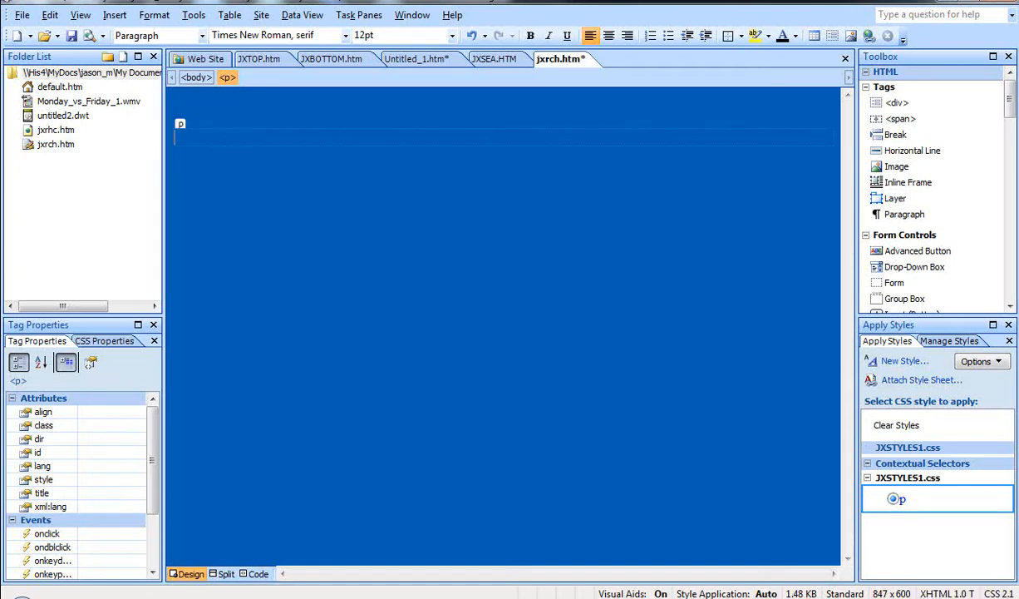
pyautogui.hotkey('ctrl', 'v')
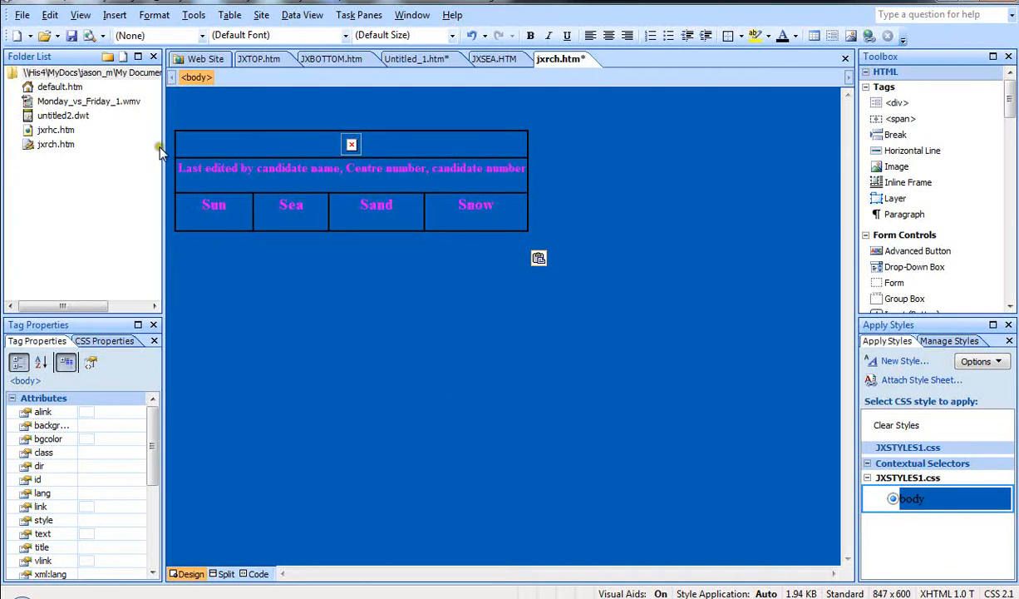
# - Set the pasted top table's width to 100 percent in its table properties
pyautogui.click(188, 126)
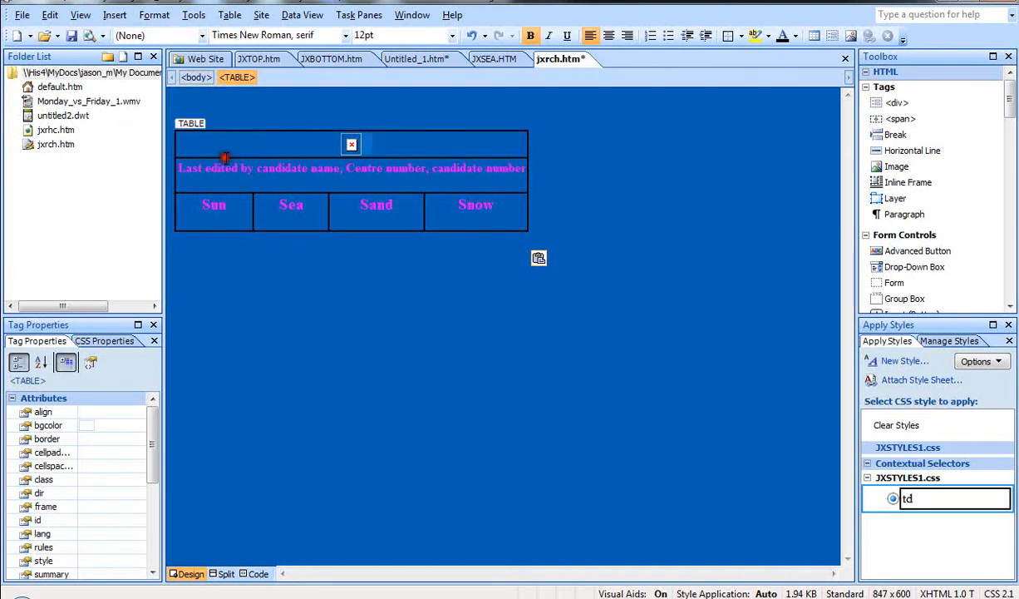
pyautogui.rightClick(188, 127)
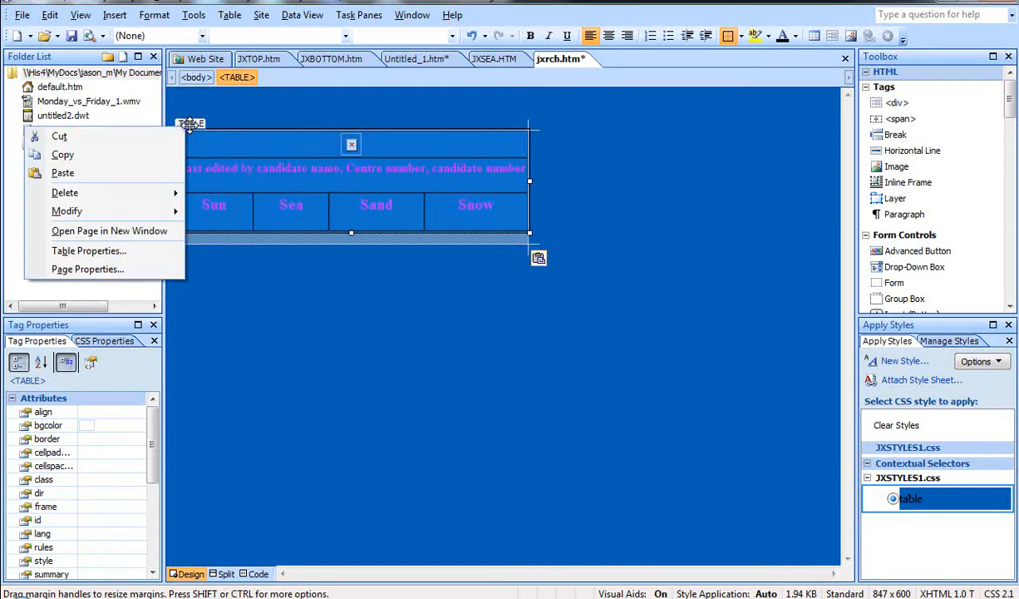
pyautogui.click(121, 251)
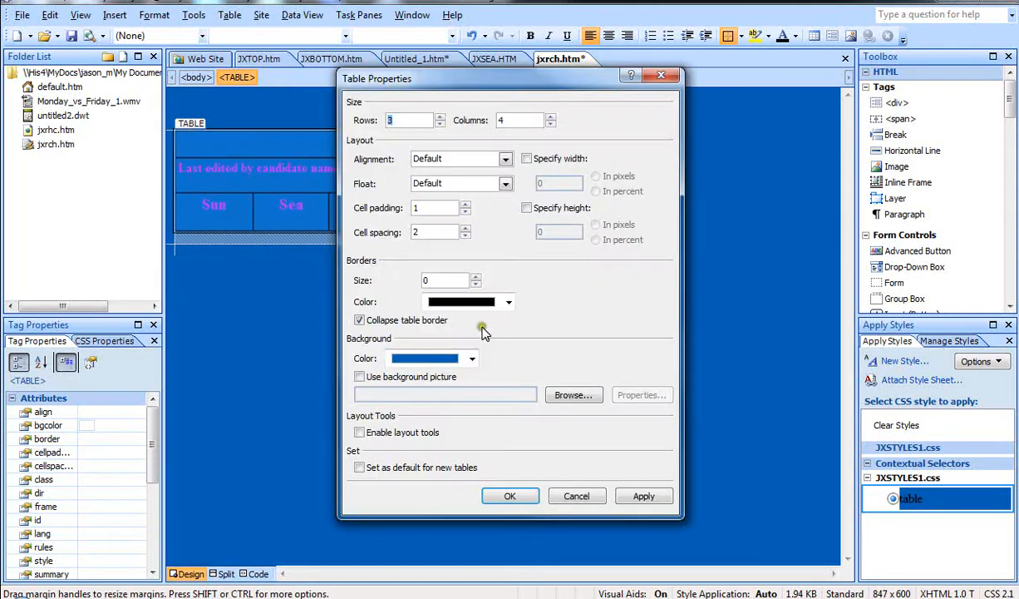
pyautogui.click(527, 159)
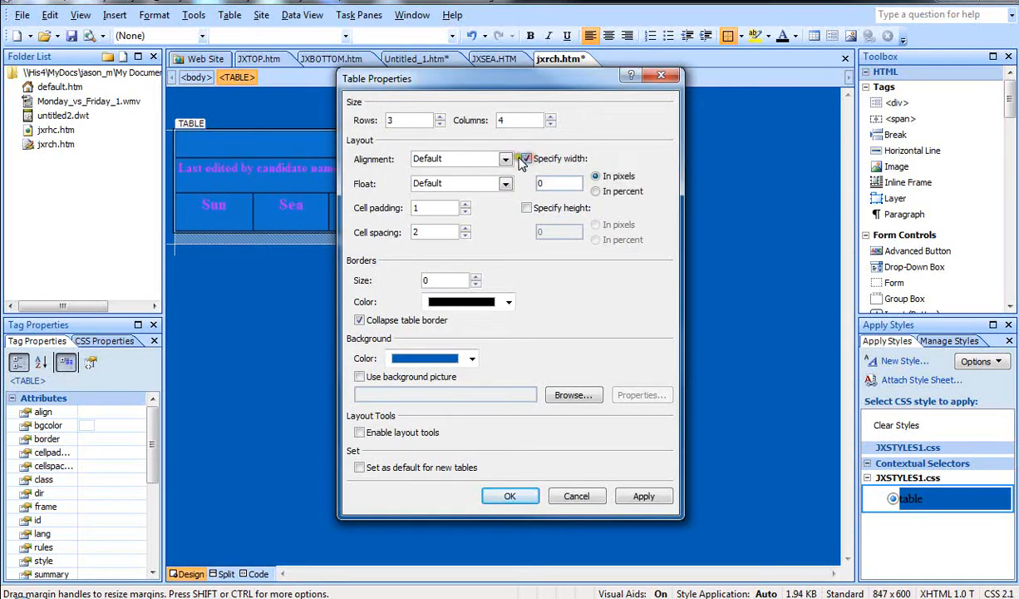
pyautogui.click(597, 192)
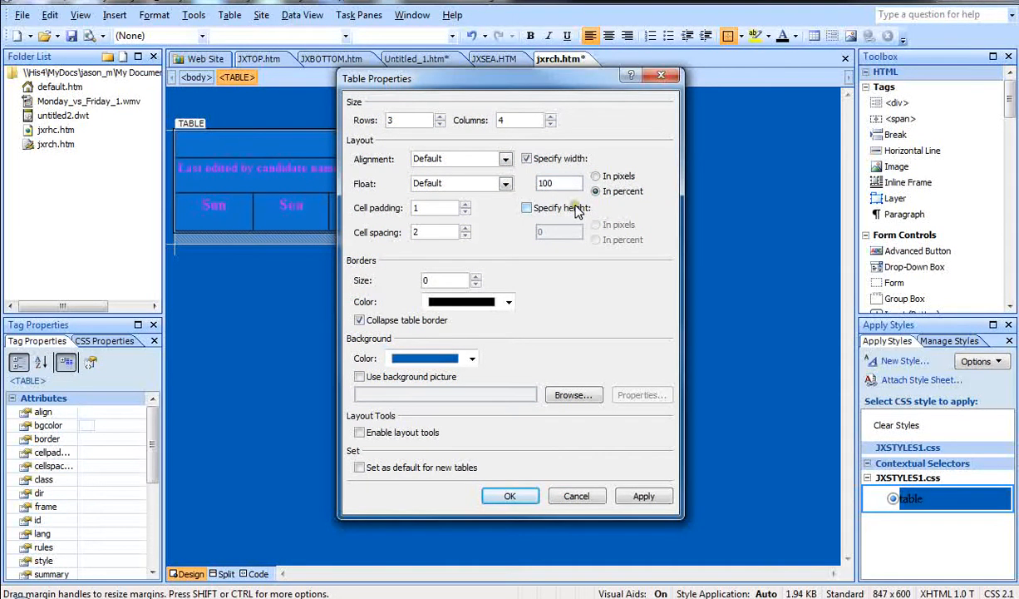
pyautogui.click(509, 496)
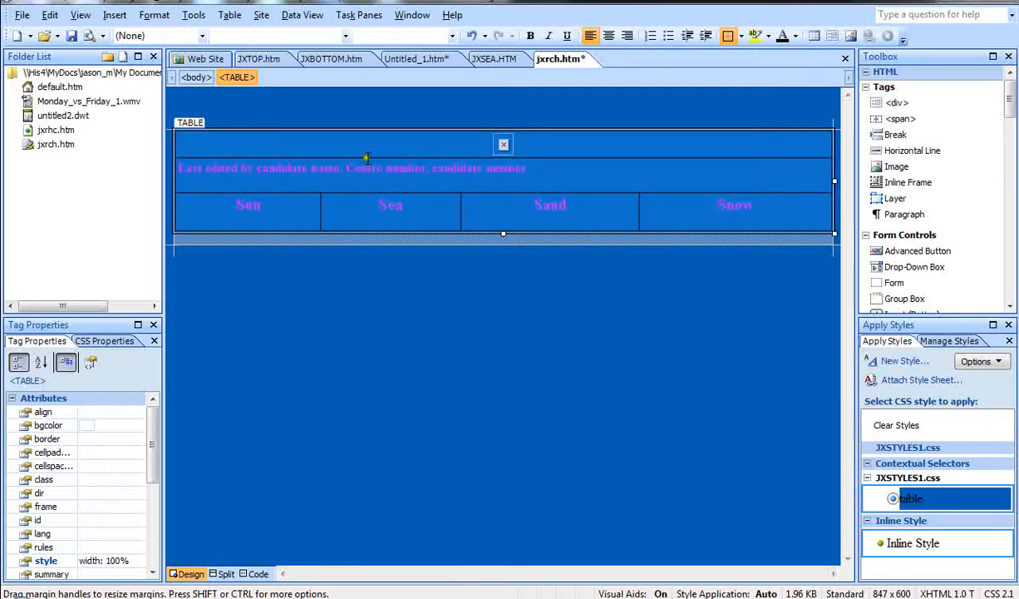
# - Enter the text Start in the empty paragraph above the table and make it a bookmark named Start
pyautogui.click(230, 109)
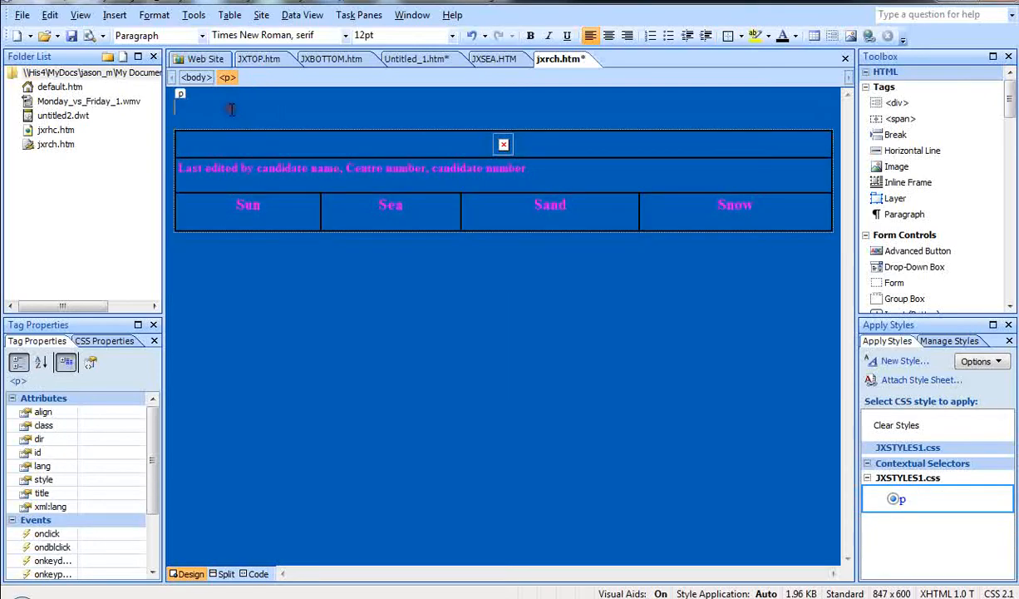
pyautogui.click(181, 91)
pyautogui.click(232, 110)
pyautogui.moveTo(218, 106); pyautogui.dragTo(140, 96)
pyautogui.click(115, 15)
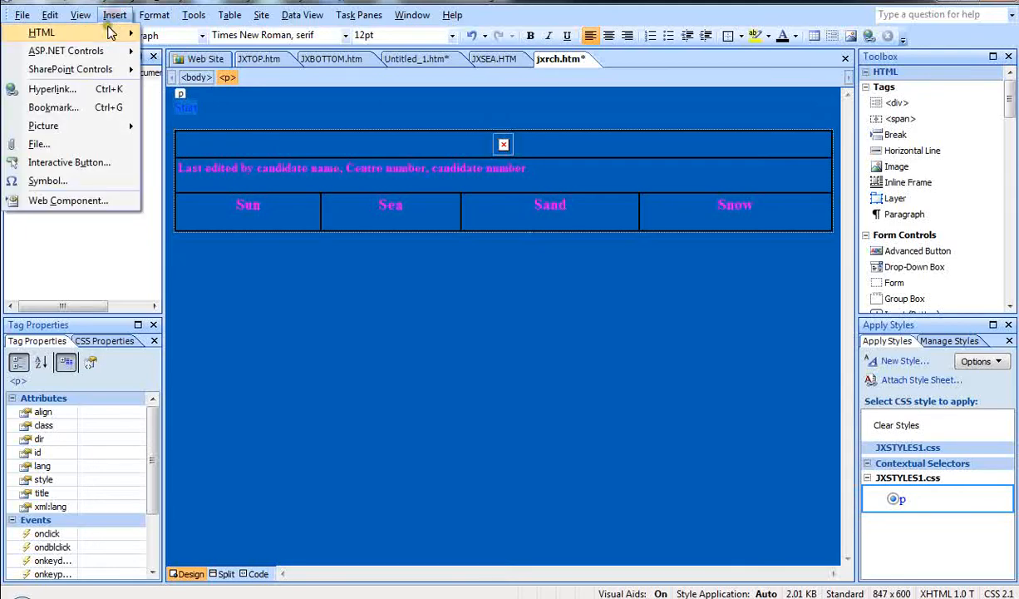
pyautogui.click(91, 110)
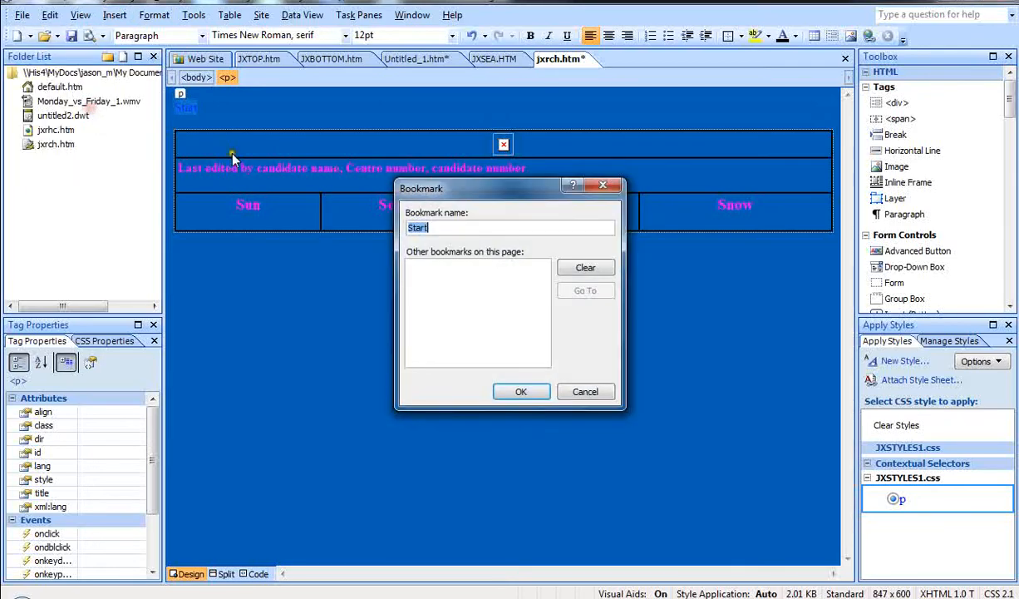
pyautogui.click(533, 394)
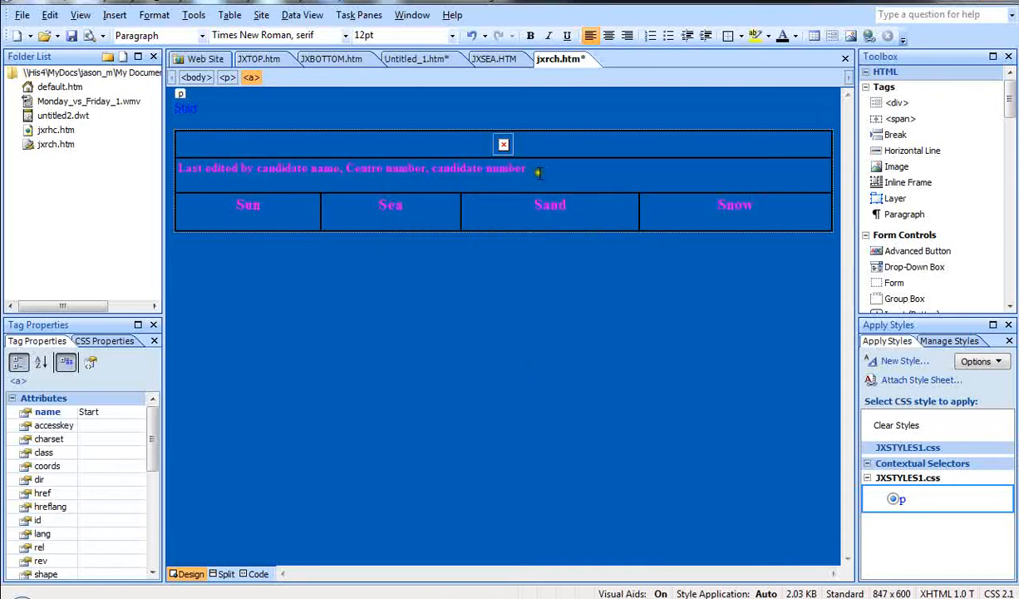
# - Replace the placeholder text after "Last edited by" with the candidate's name, Centre number and candidate number
pyautogui.moveTo(538, 172); pyautogui.dragTo(258, 169)
pyautogui.write('Ja')
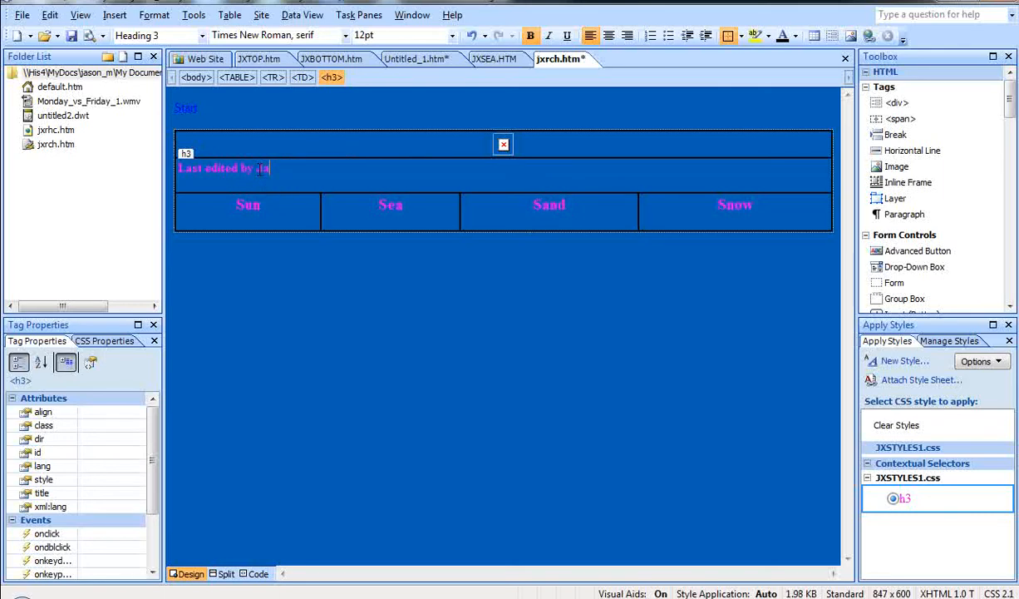
pyautogui.write('son 1233')
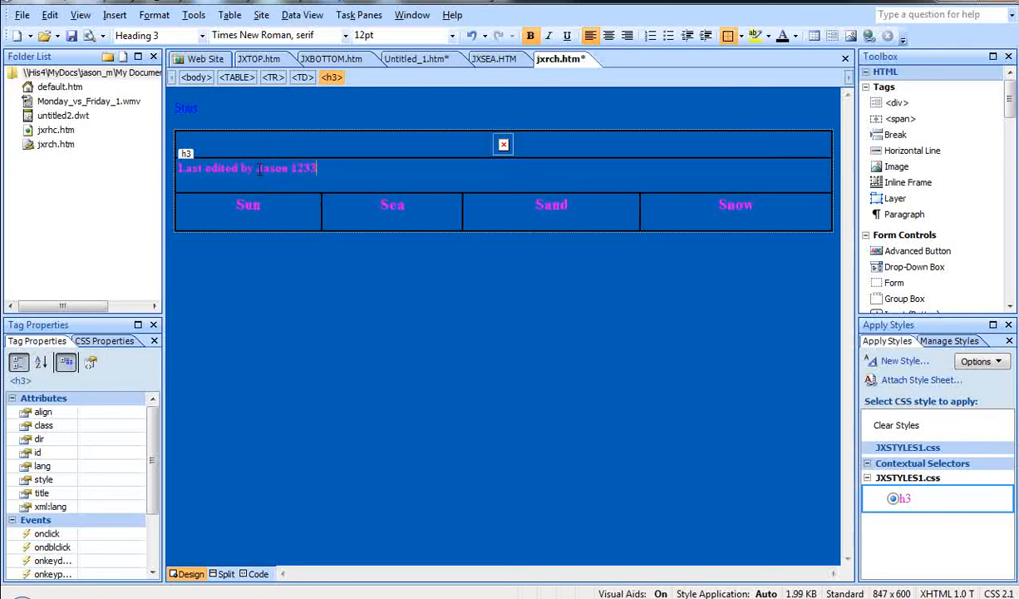
pyautogui.write(' 4321')
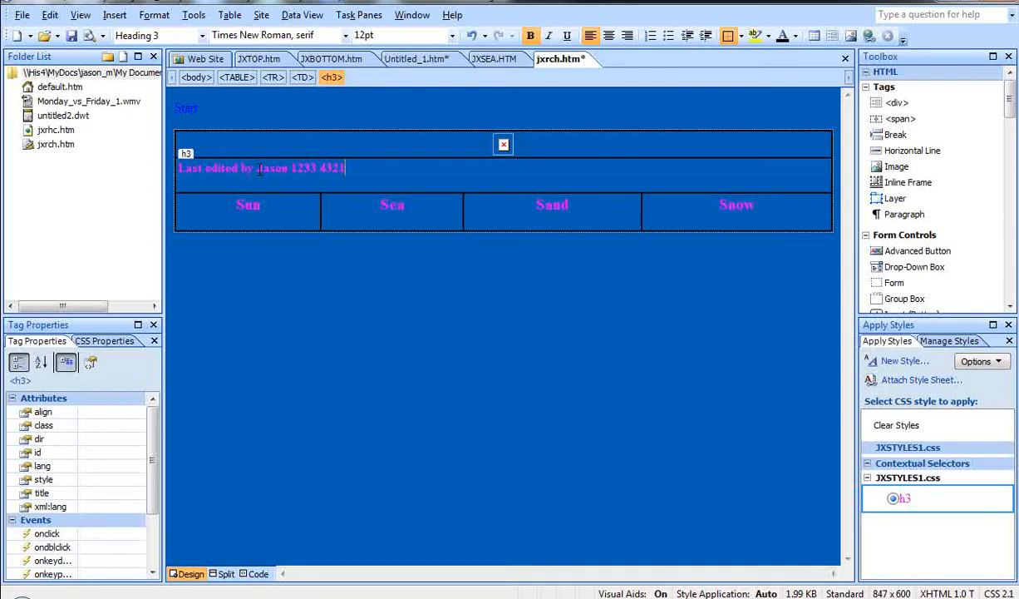
pyautogui.click(422, 376)
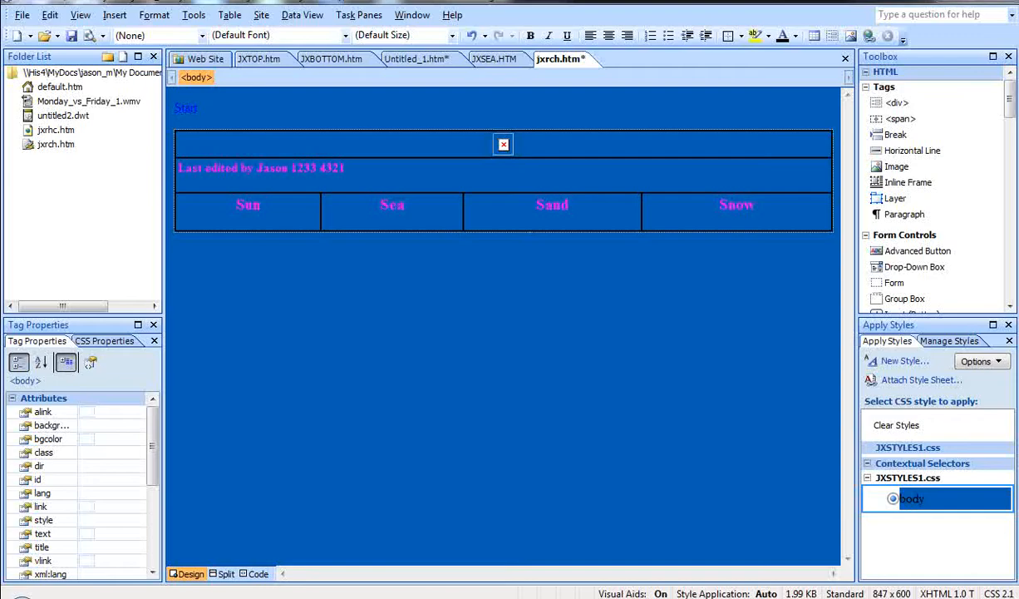
# - Switch to the exam PDF and review the middle table task and the layout diagram on the previous page
pyautogui.hotkey('alt', 'Tab')
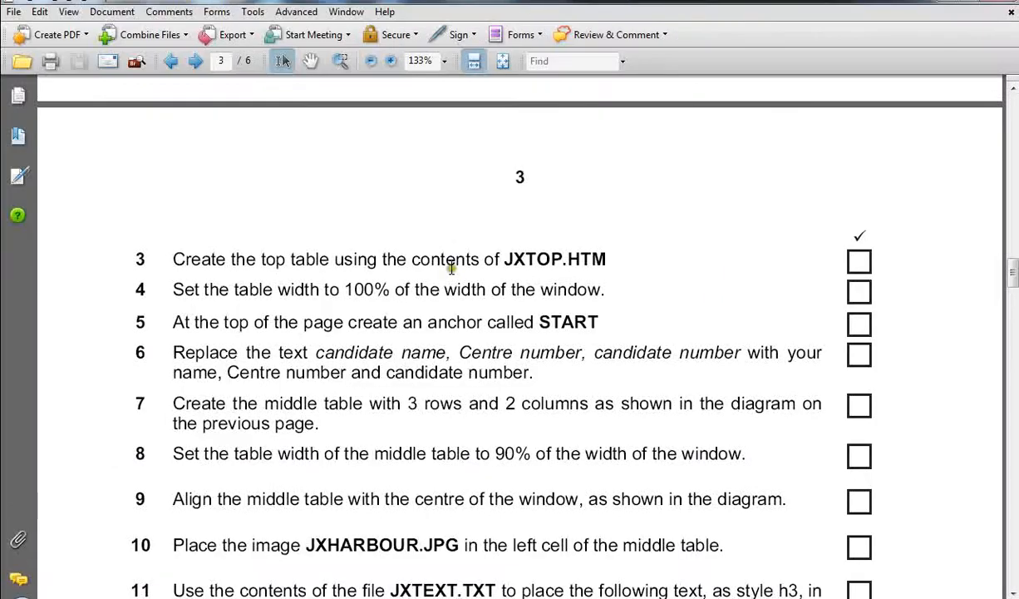
pyautogui.scroll(10, 453, 353)
pyautogui.scroll(8, 467, 373)
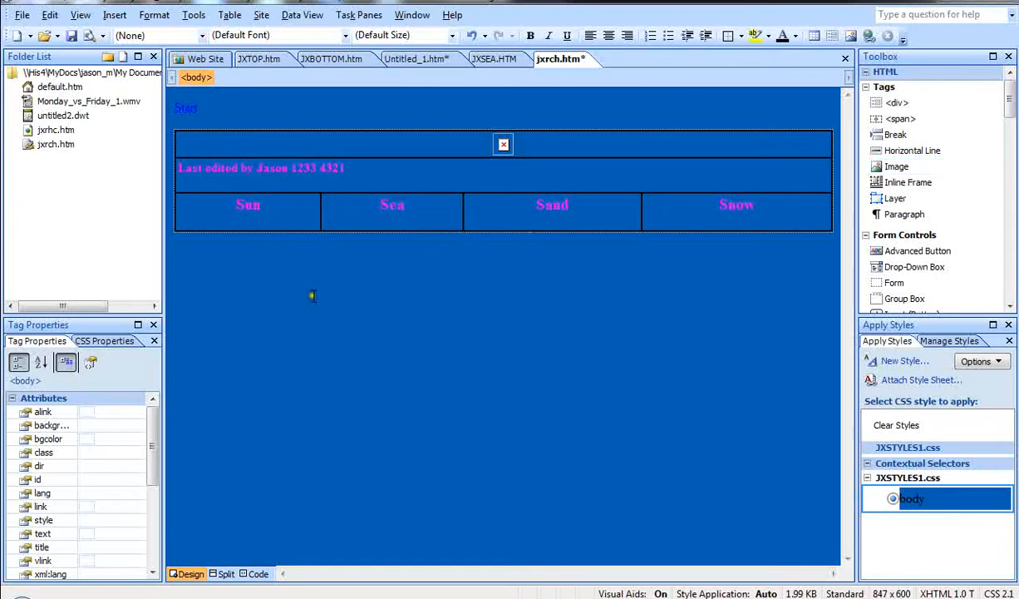
# - Insert a table of one row and two columns in the paragraph below the top table
pyautogui.click(312, 285)
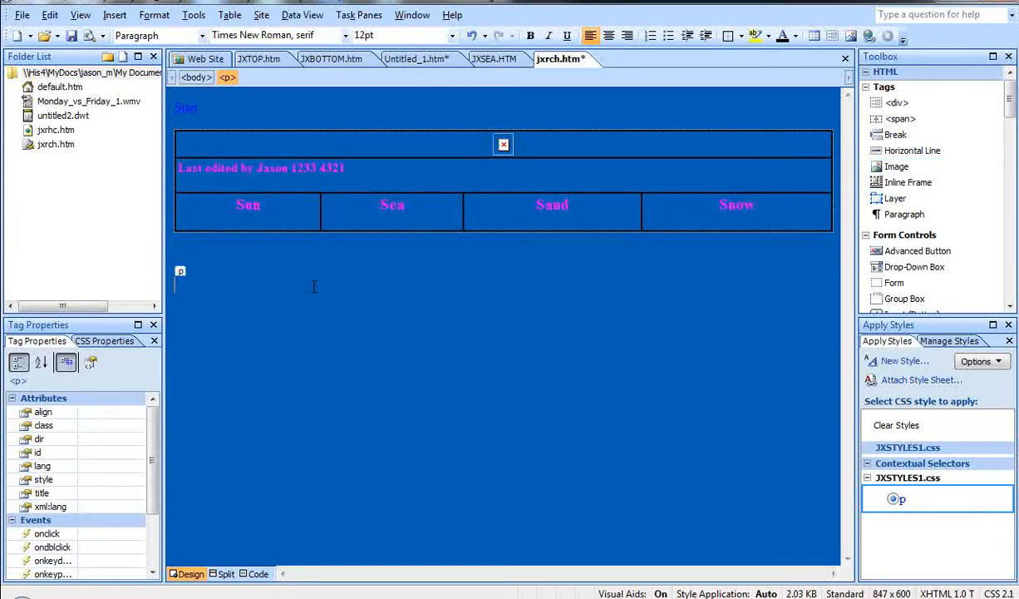
pyautogui.click(814, 36)
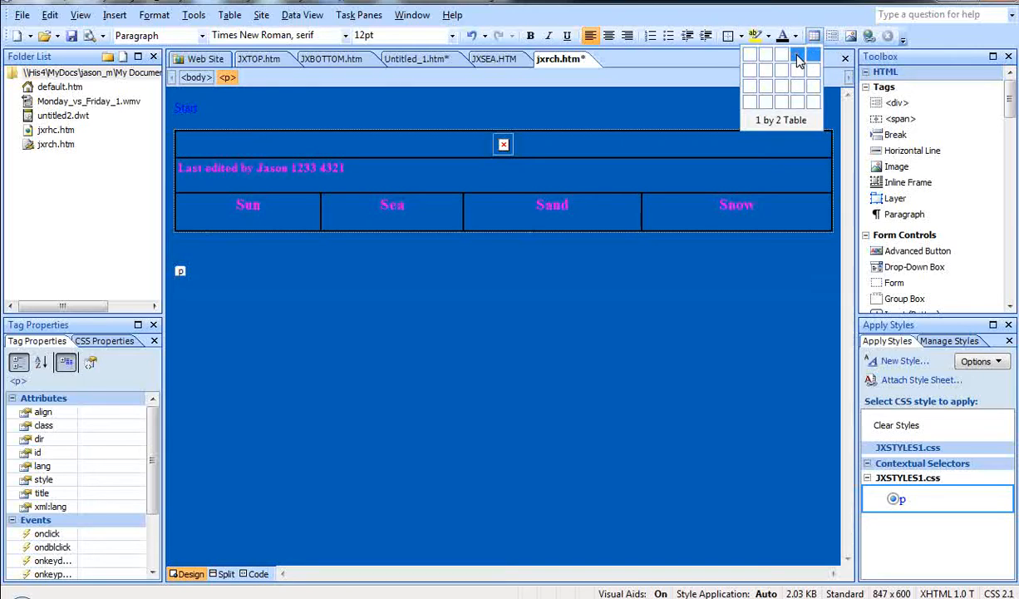
pyautogui.click(797, 57)
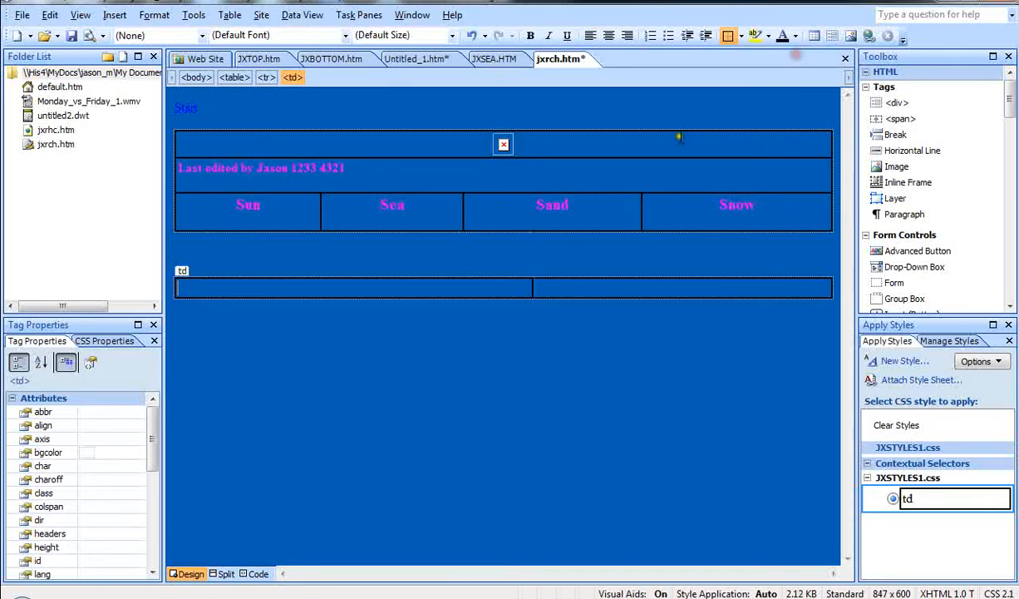
# - Split the new table's right cell into three rows by applying two successive two-row splits
pyautogui.rightClick(611, 288)
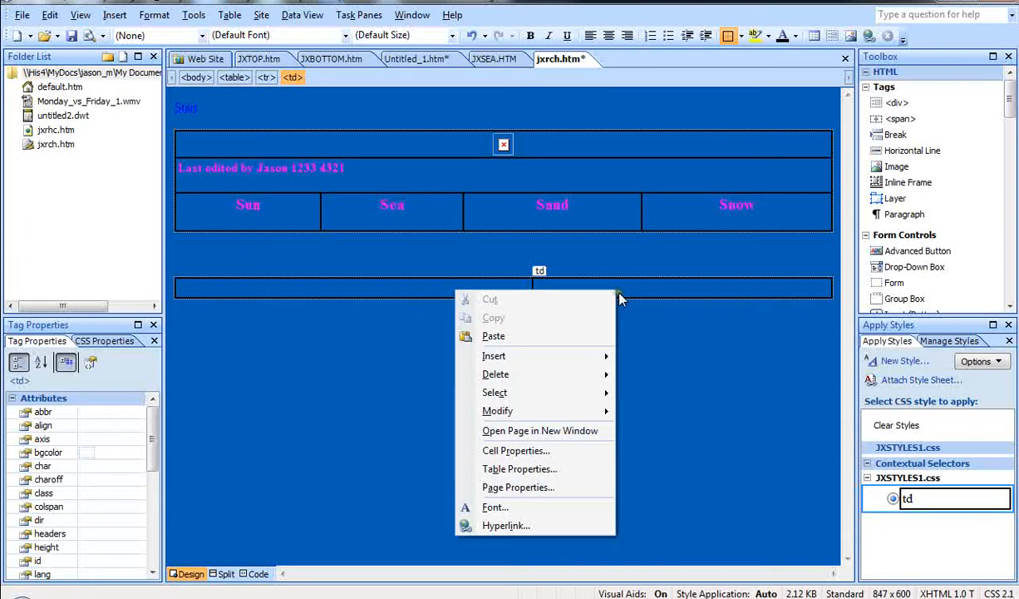
pyautogui.moveTo(525, 407)
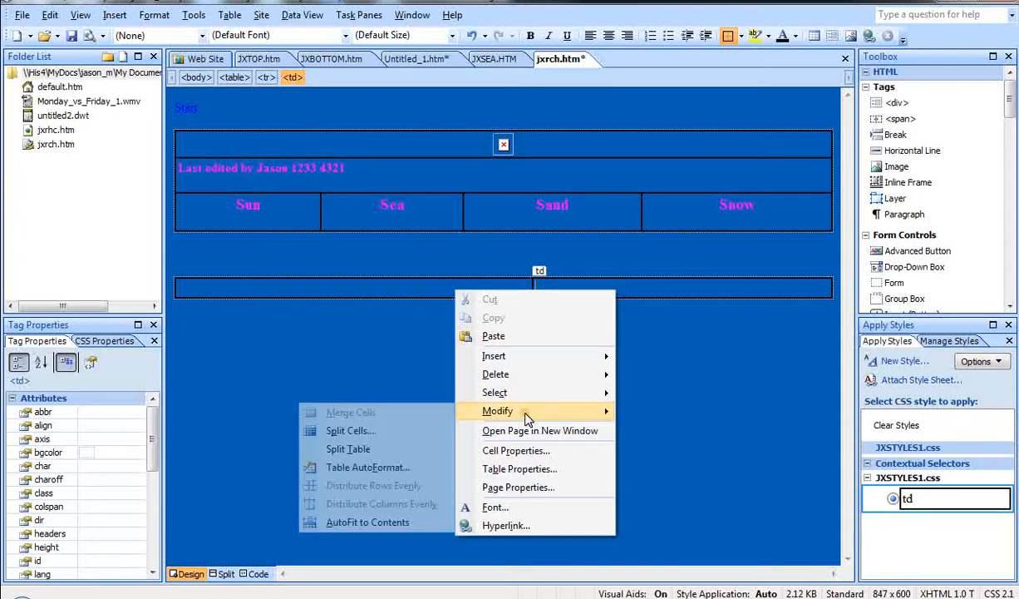
pyautogui.click(405, 430)
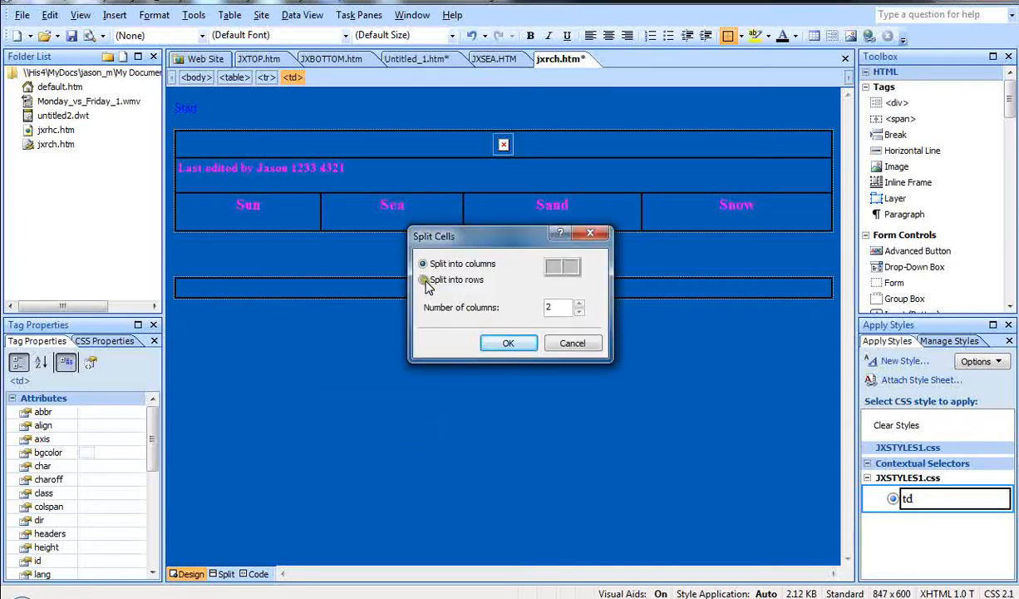
pyautogui.click(424, 280)
pyautogui.click(505, 342)
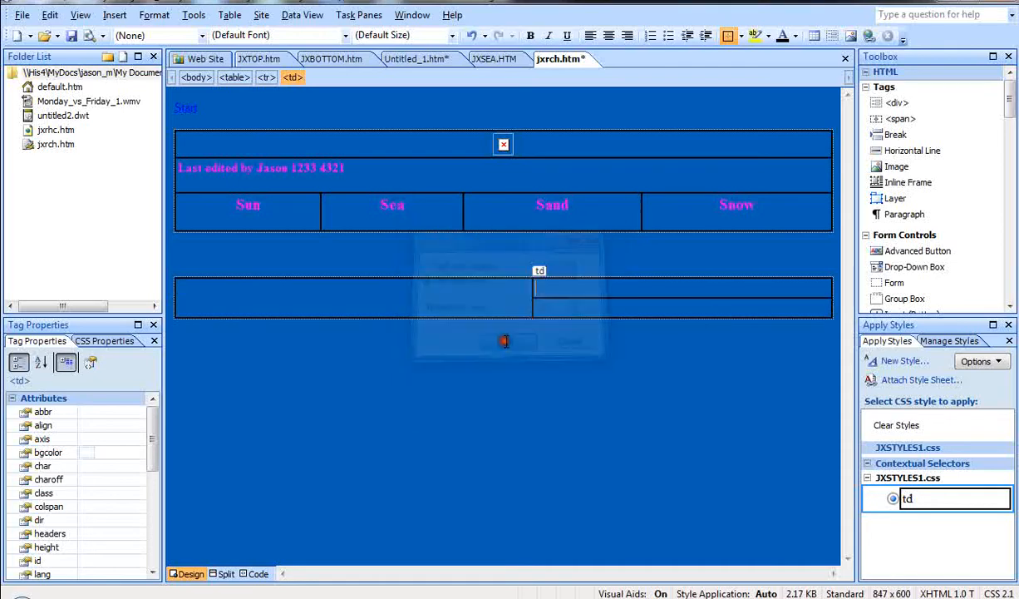
pyautogui.rightClick(639, 285)
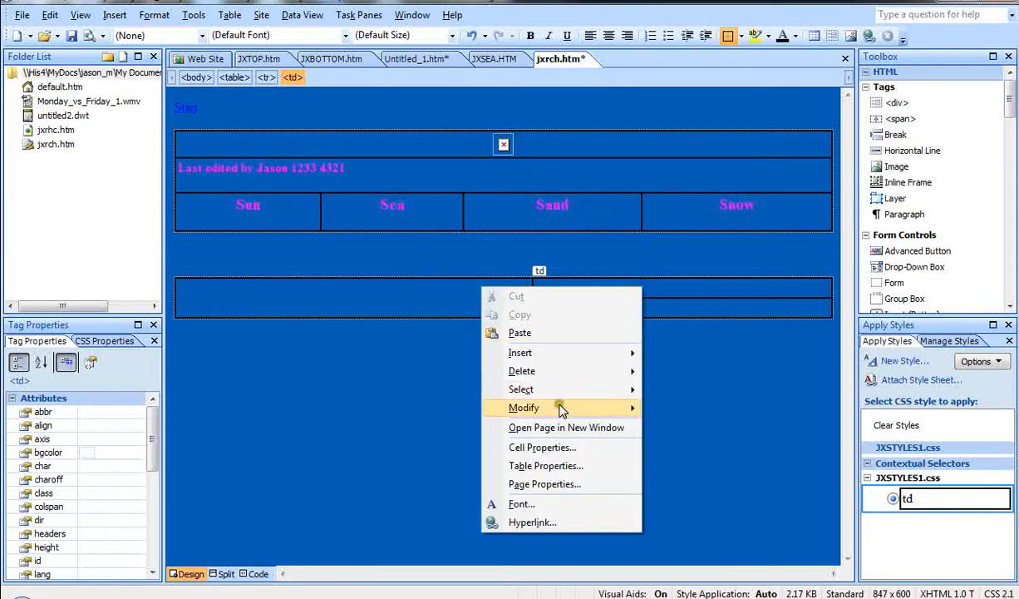
pyautogui.moveTo(559, 407)
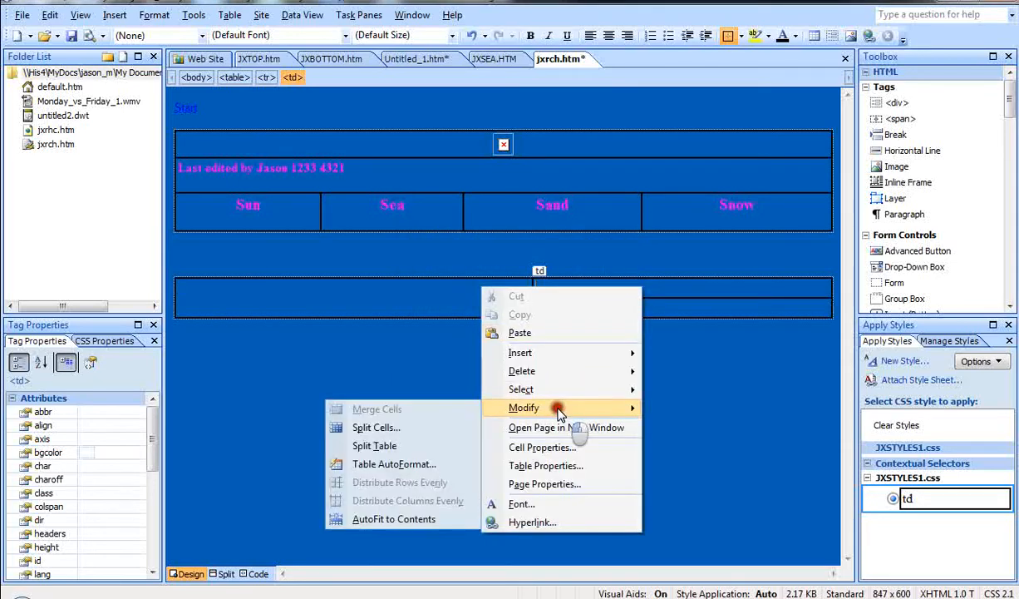
pyautogui.click(413, 428)
pyautogui.click(424, 280)
pyautogui.click(505, 343)
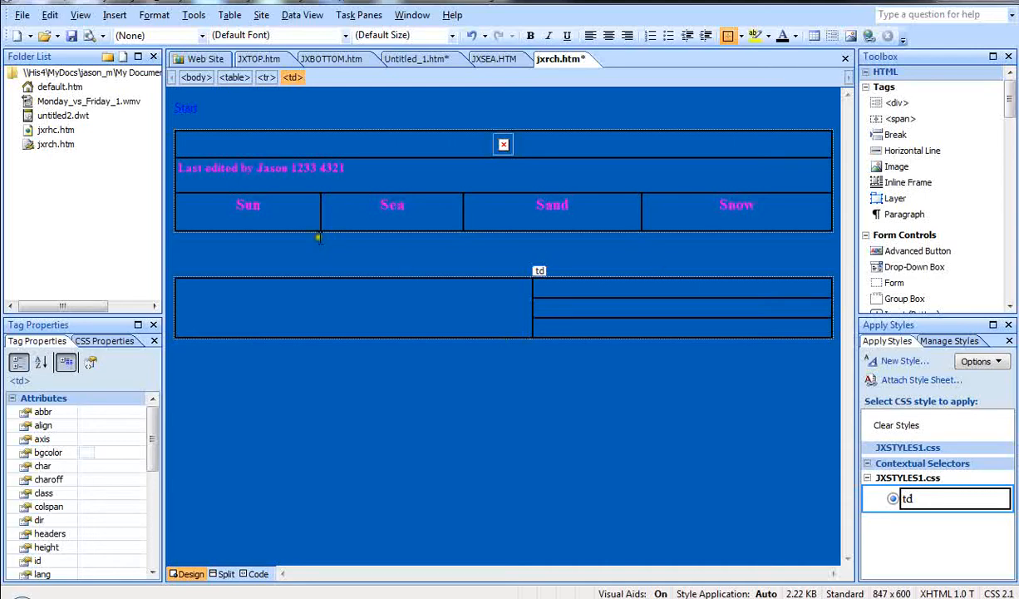
# - Set the middle table's width to 90 percent and its alignment to Center in the table properties
pyautogui.rightClick(182, 274)
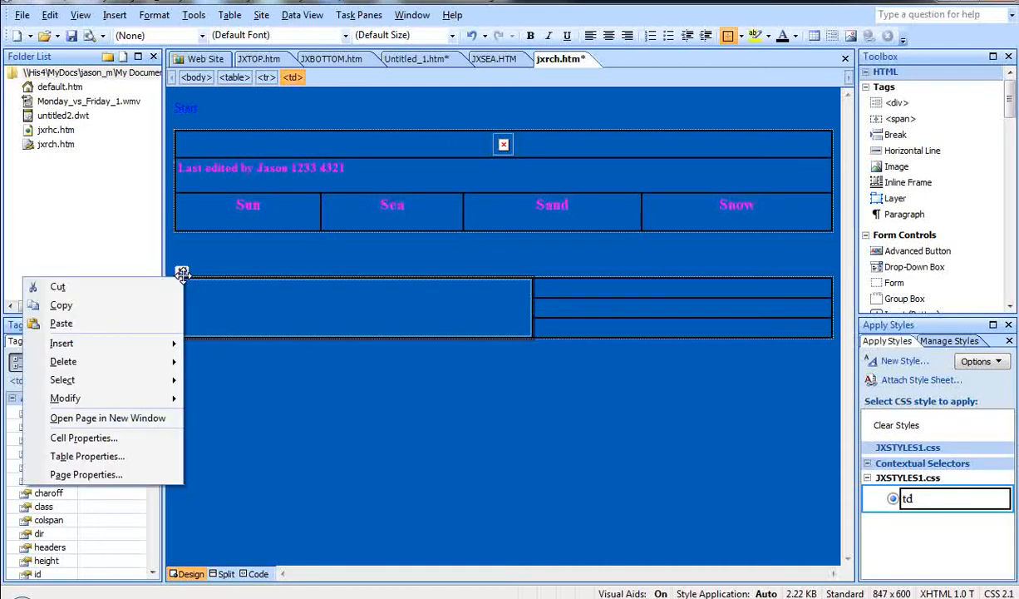
pyautogui.click(145, 456)
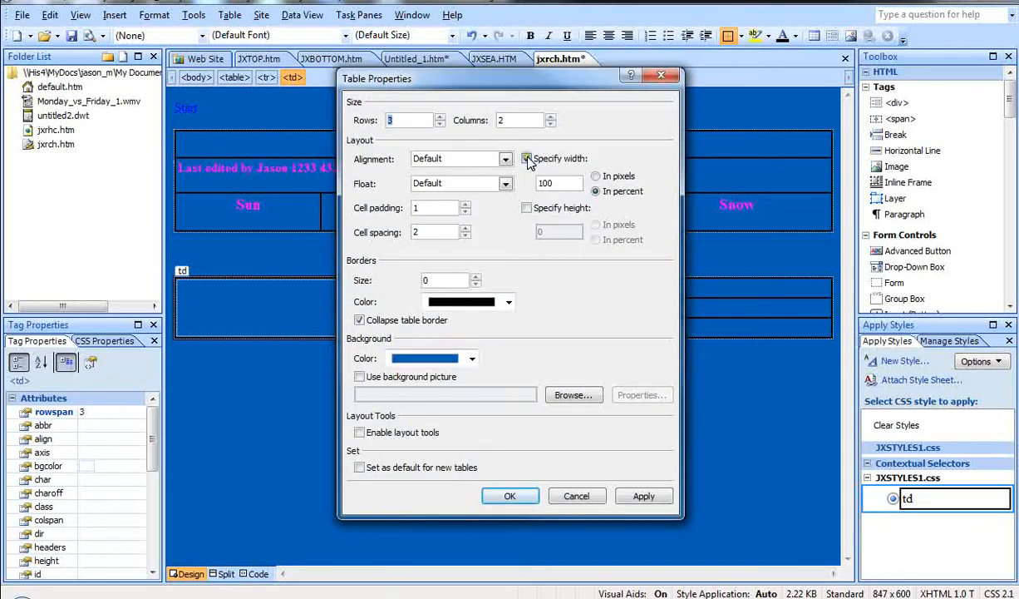
pyautogui.doubleClick(563, 183)
pyautogui.write('90')
pyautogui.click(505, 159)
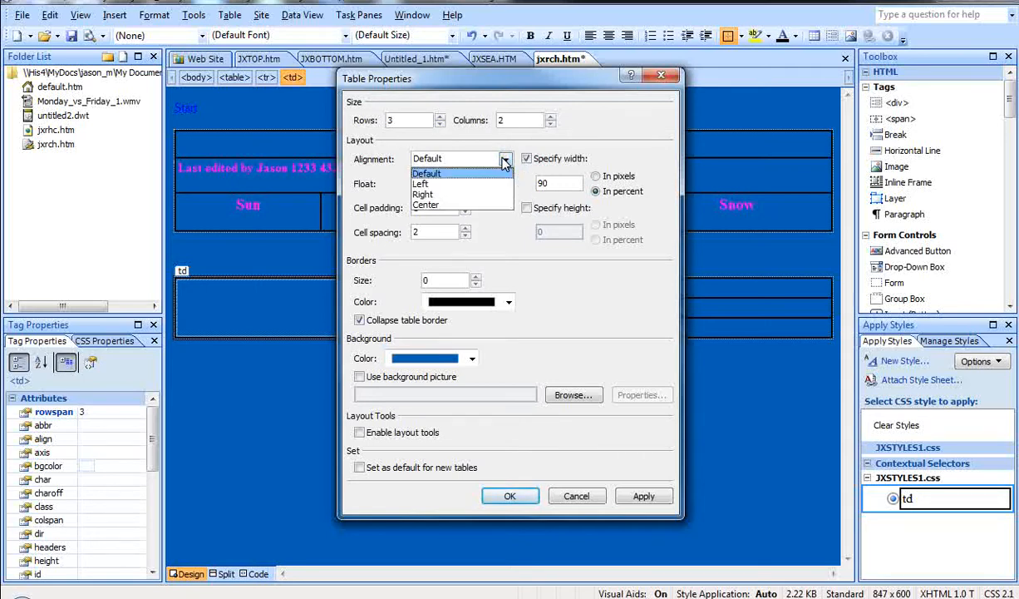
pyautogui.click(459, 205)
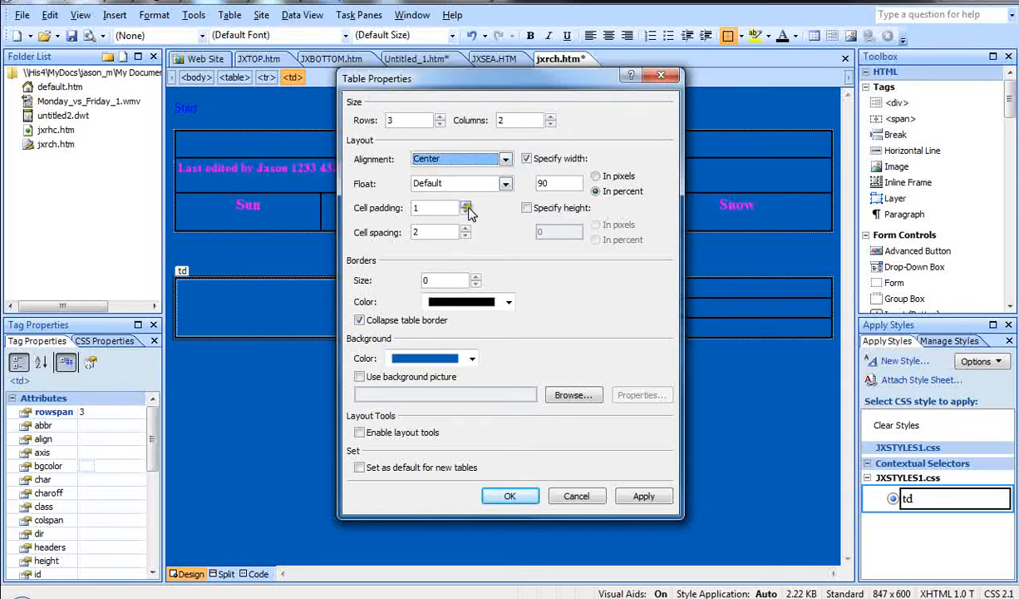
pyautogui.click(528, 497)
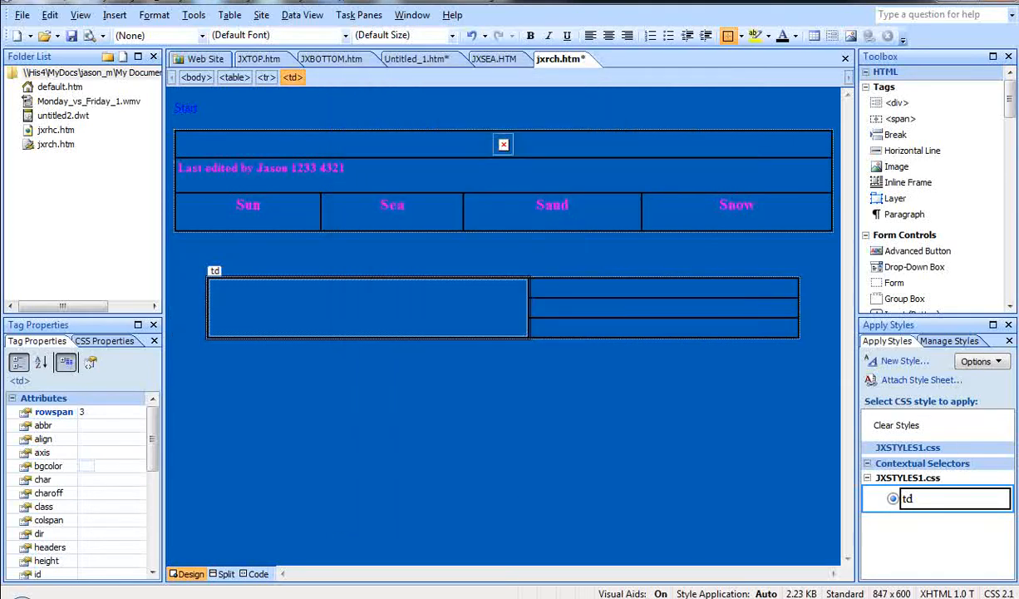
# - Insert the harbour picture from file into the middle table's left cell with the alternate text "harbour"
pyautogui.click(349, 308)
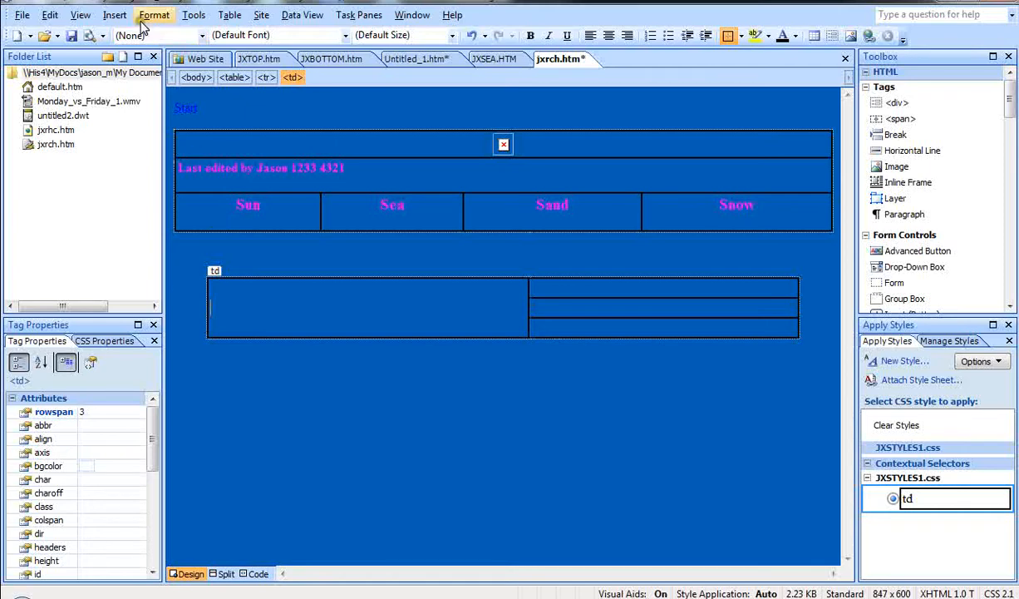
pyautogui.click(115, 15)
pyautogui.moveTo(117, 127)
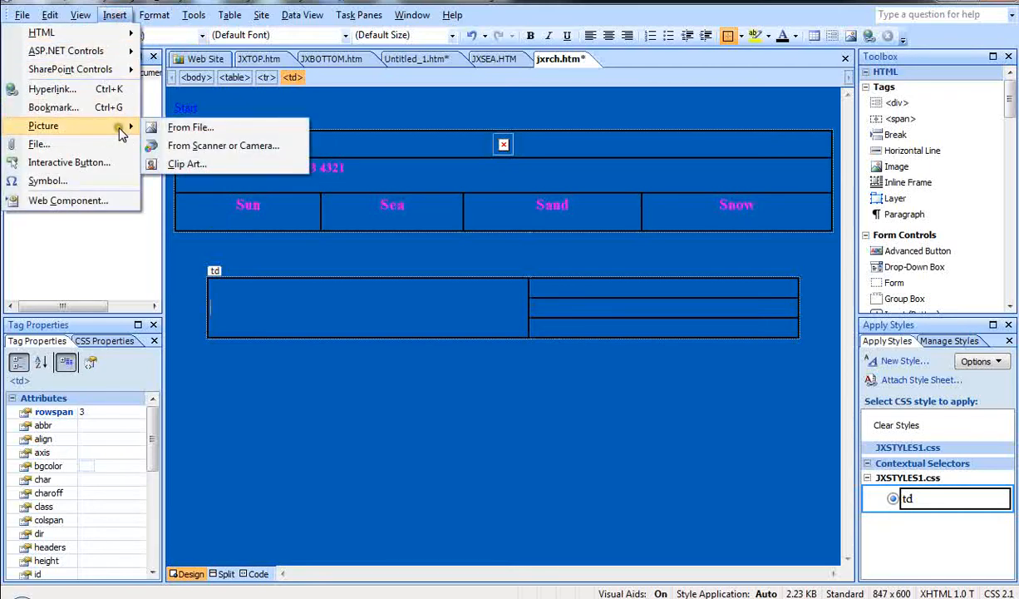
pyautogui.click(196, 128)
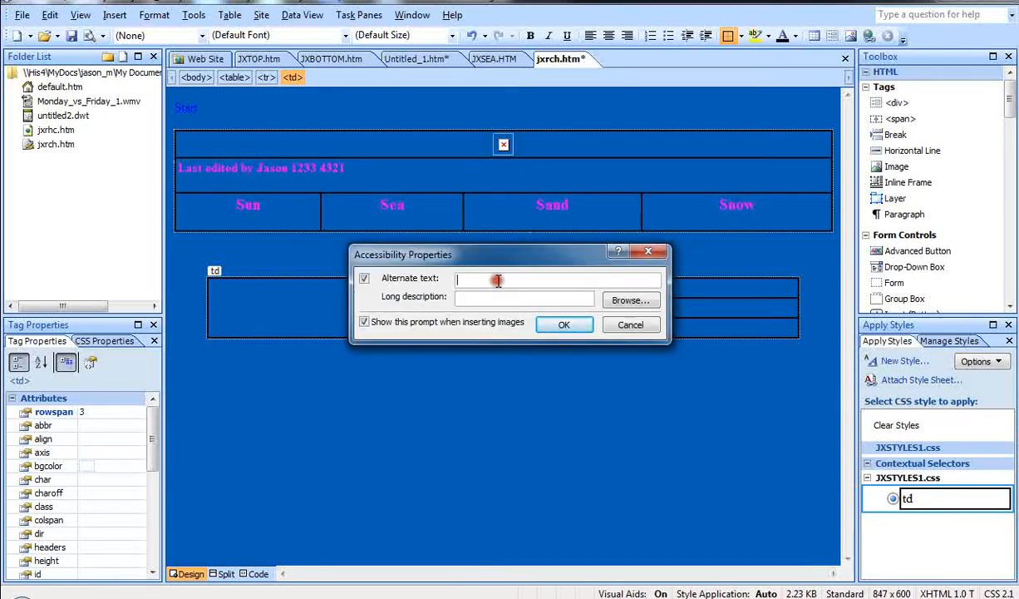
pyautogui.click(498, 280)
pyautogui.write('harbour')
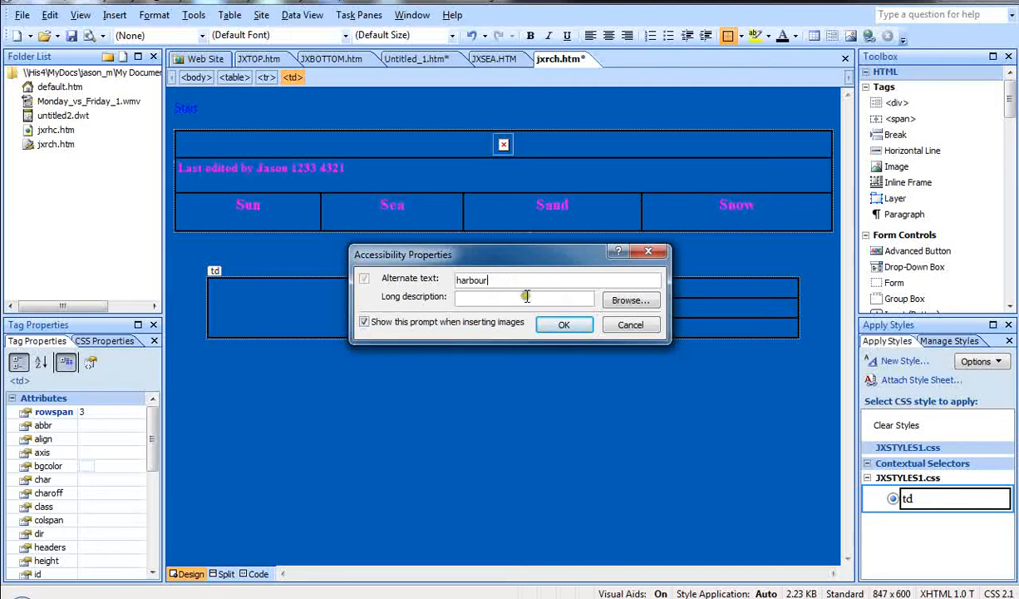
pyautogui.click(562, 325)
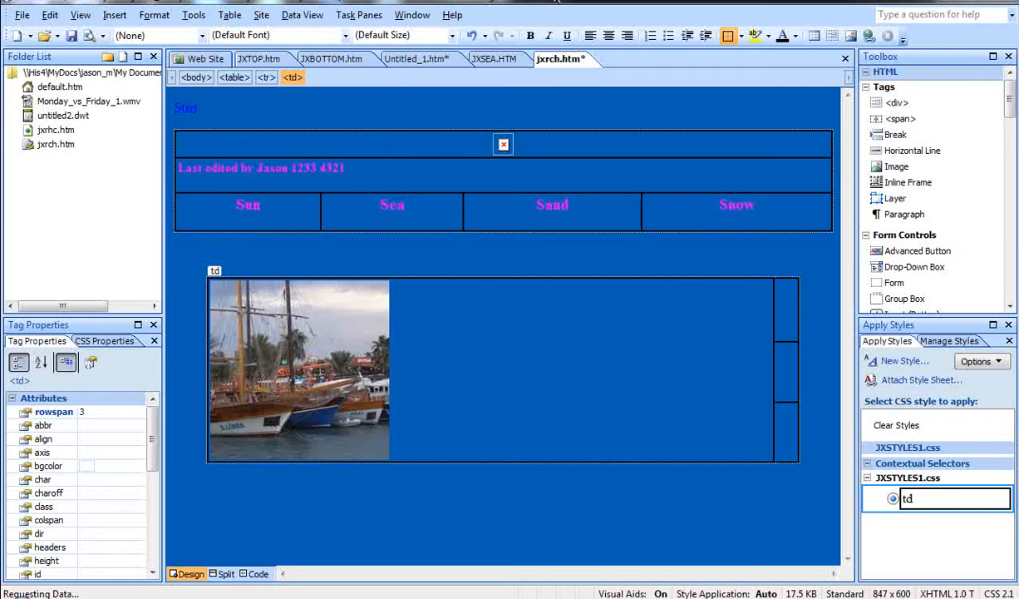
# - Bring up the text file with the holiday paragraphs, move it clear of the web editor and return to the maximized page
pyautogui.click(930, 2)
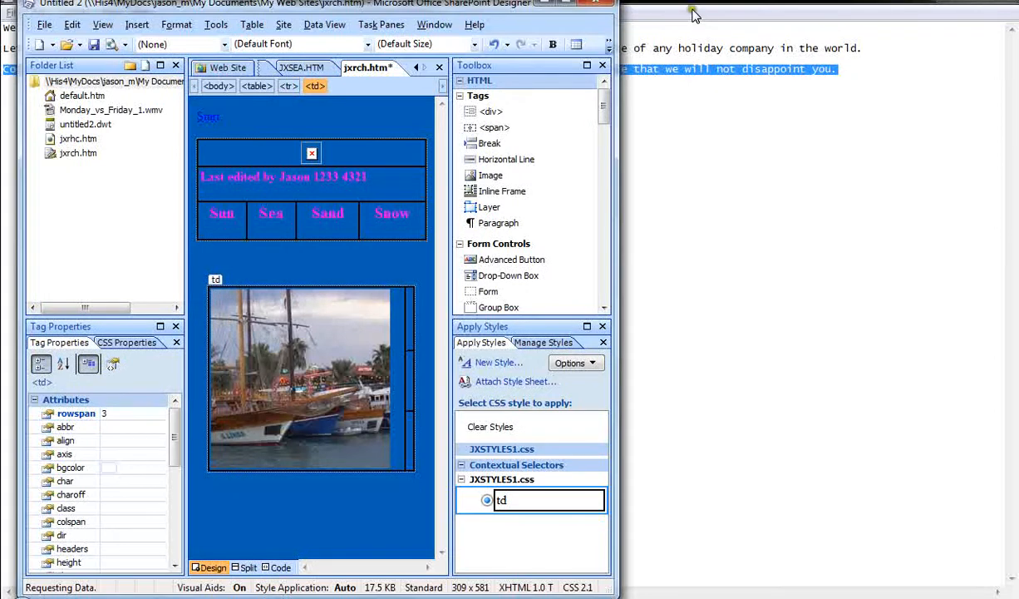
pyautogui.click(667, 5)
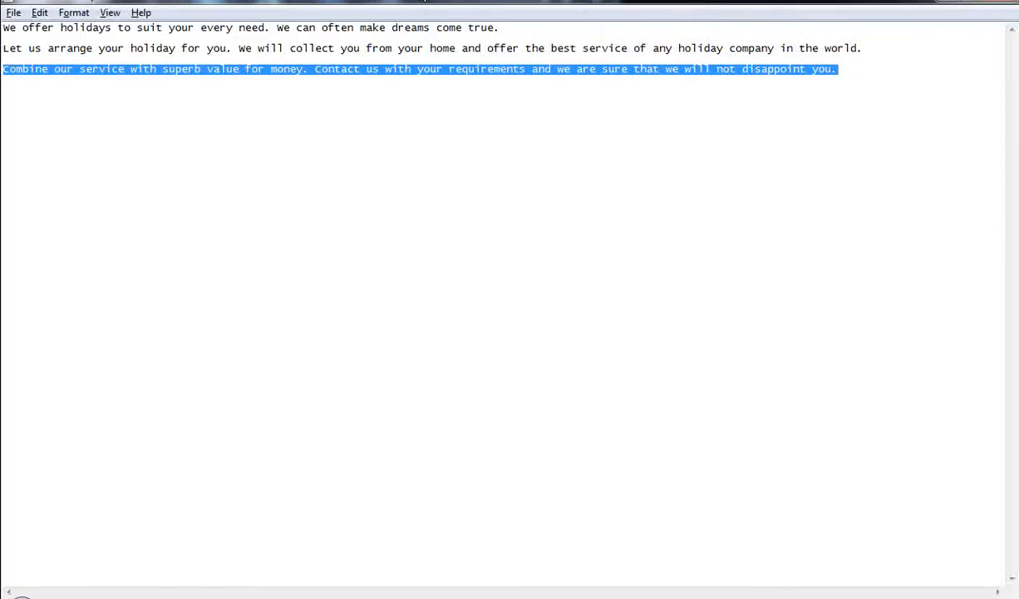
pyautogui.moveTo(584, 3); pyautogui.dragTo(1018, 158)
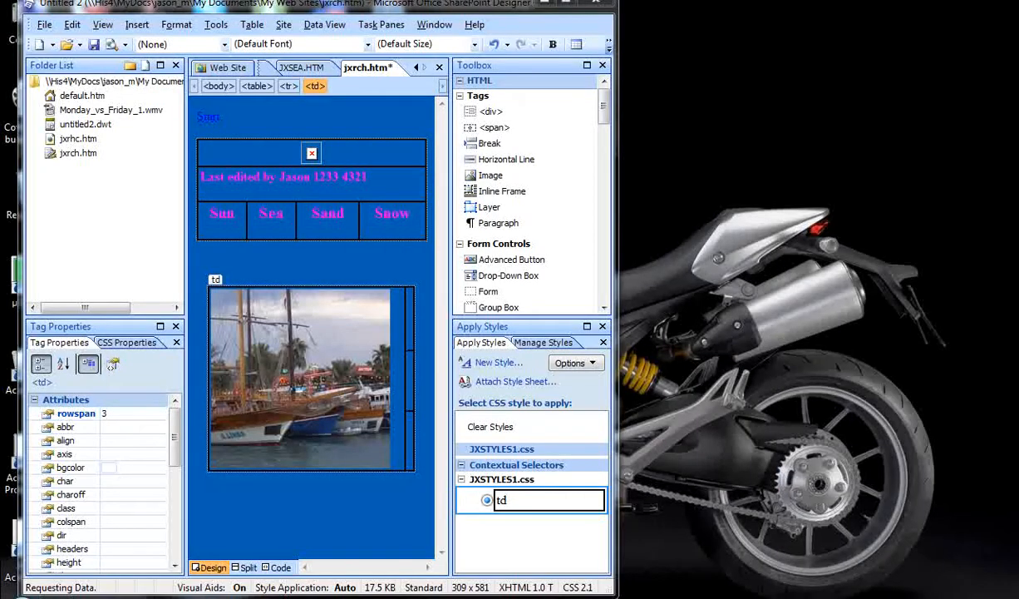
pyautogui.click(565, 3)
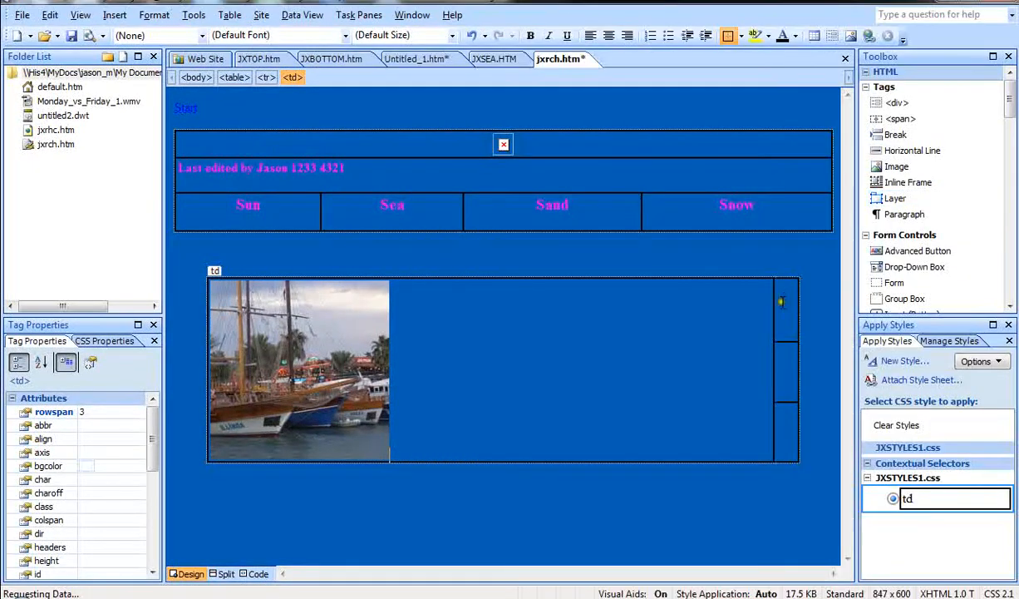
# - Format the upper right cell as Heading 3 and enter "We offer holidays to suit your every need. We can often make dreams come true."
pyautogui.click(782, 303)
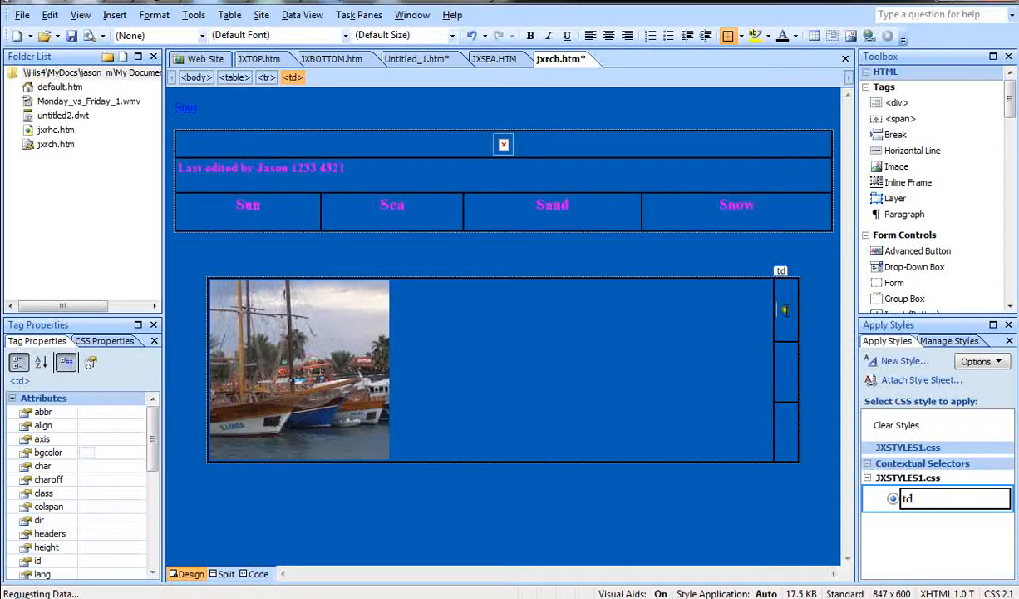
pyautogui.click(202, 35)
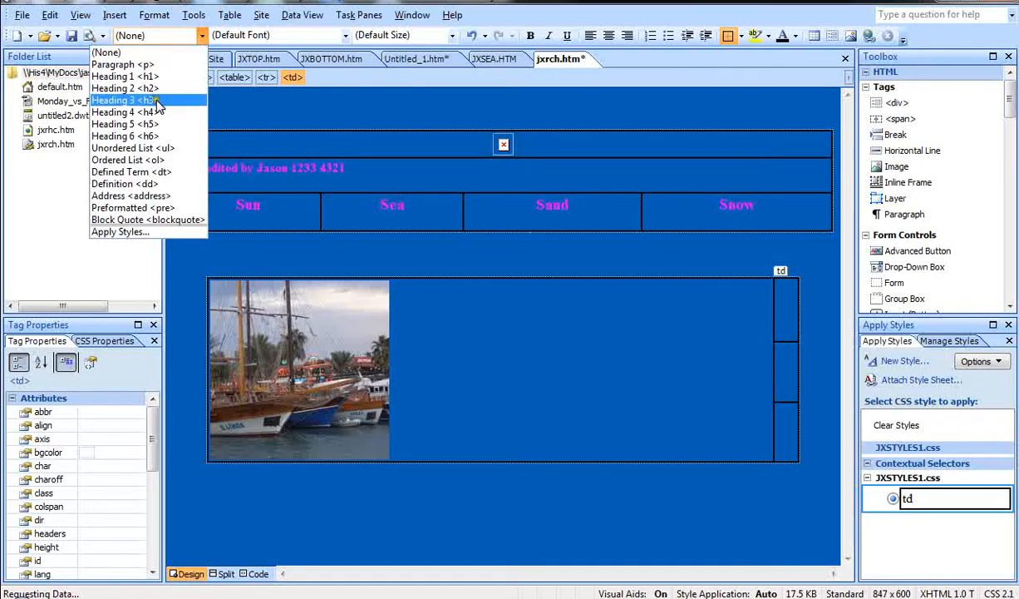
pyautogui.click(158, 100)
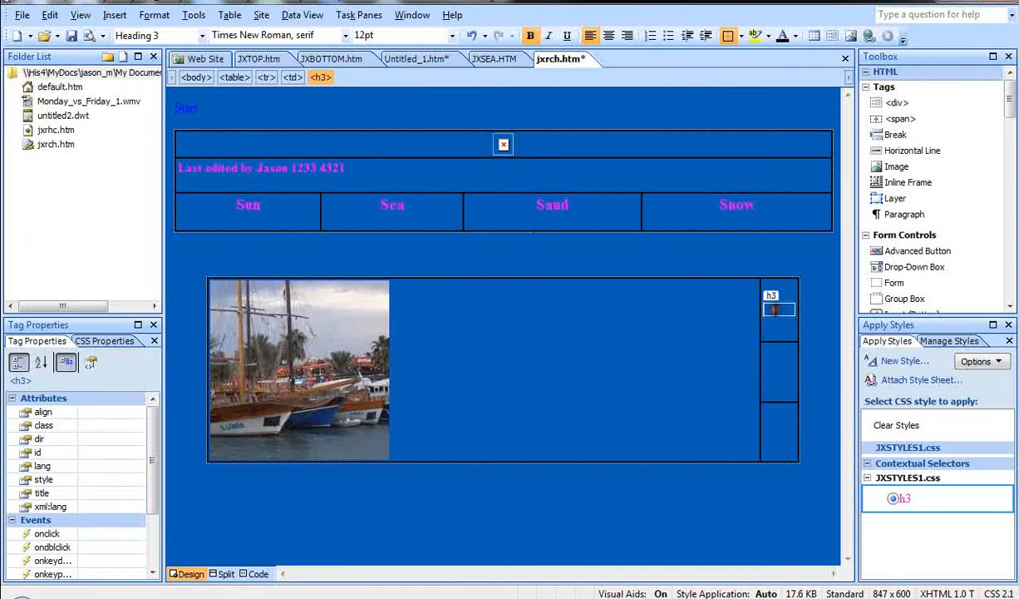
pyautogui.write('We offer holidays to suit your every need. We can often make dreams come true.')
# - Format the middle right cell as Heading 3 and enter the text file's paragraph beginning "Let us arrange your holiday for you."
pyautogui.click(577, 388)
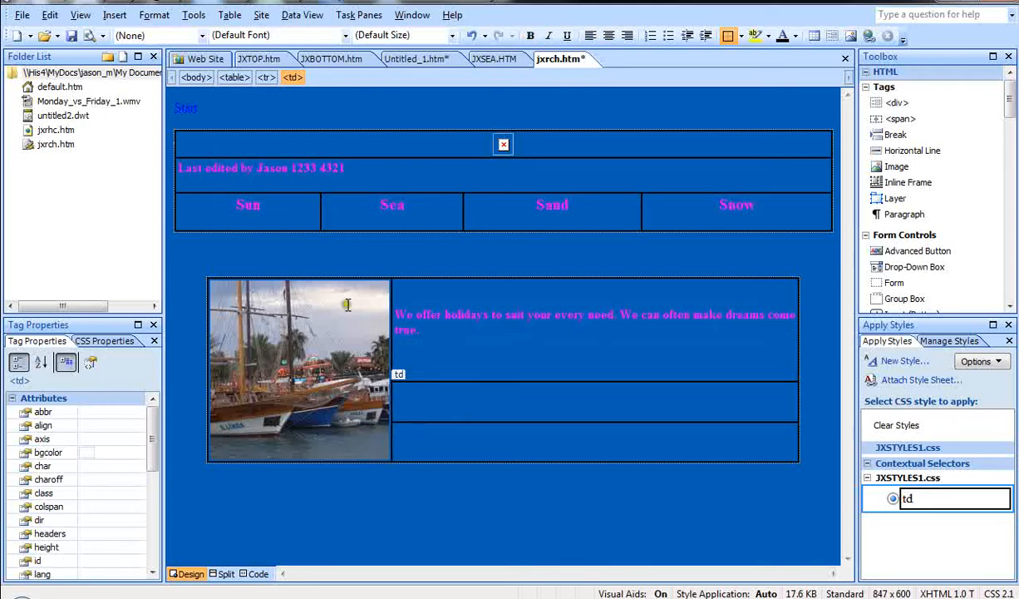
pyautogui.click(202, 35)
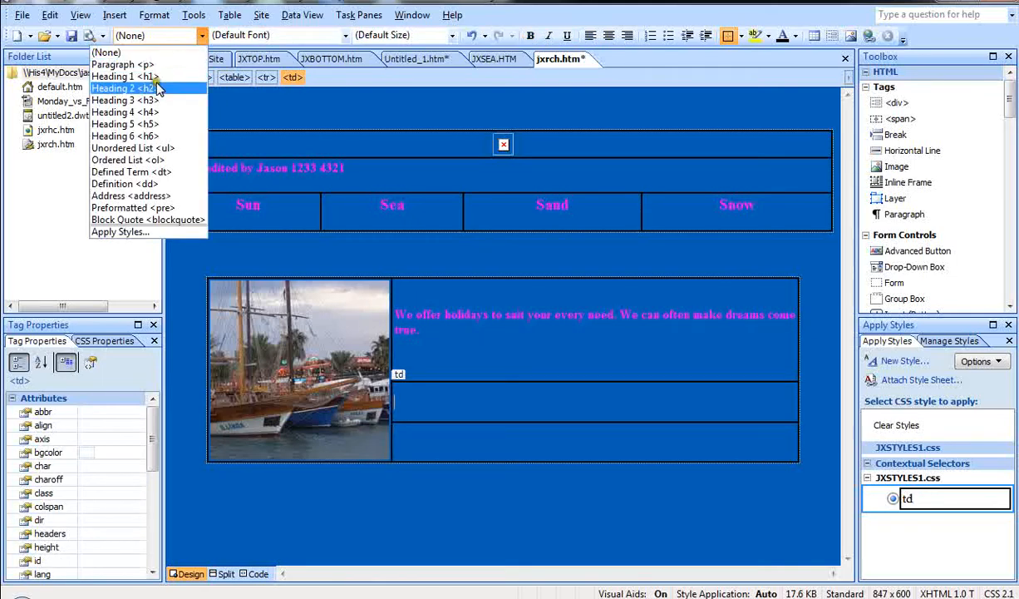
pyautogui.click(143, 103)
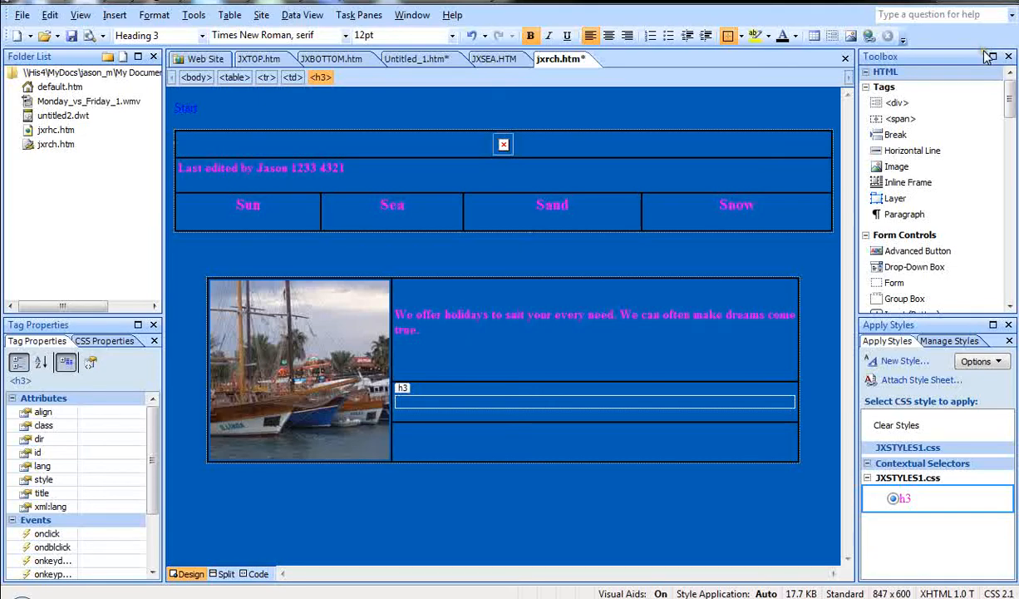
pyautogui.click(602, 401)
pyautogui.write('Let us arrange your holiday for you. We will collect you from your home and offer the best service of any holiday company in the world.')
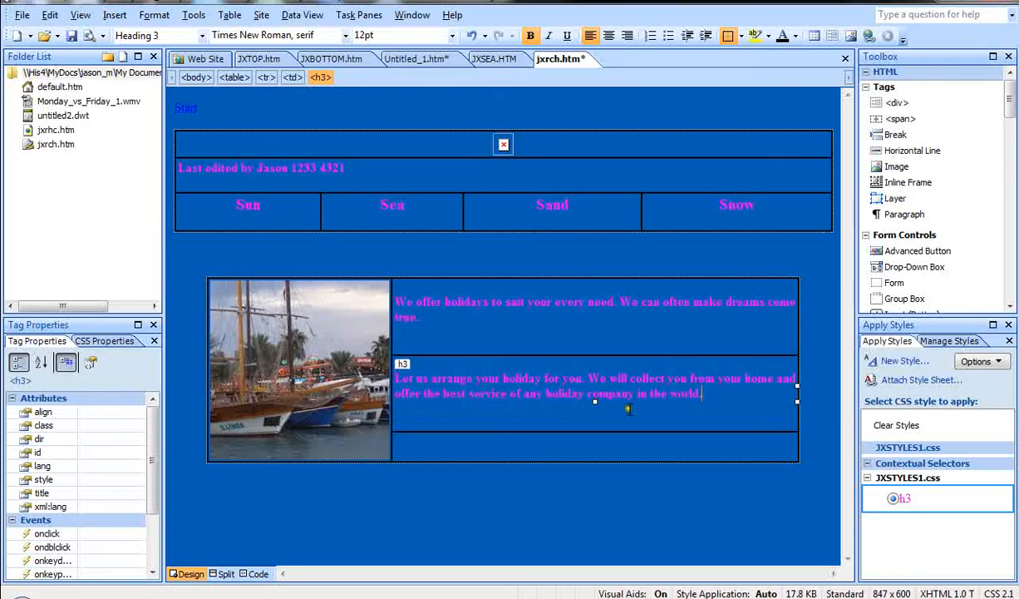
# - Format the lowest right cell as Heading 3 and enter the text file's paragraph beginning "Combine our service with superb value for money."
pyautogui.click(430, 447)
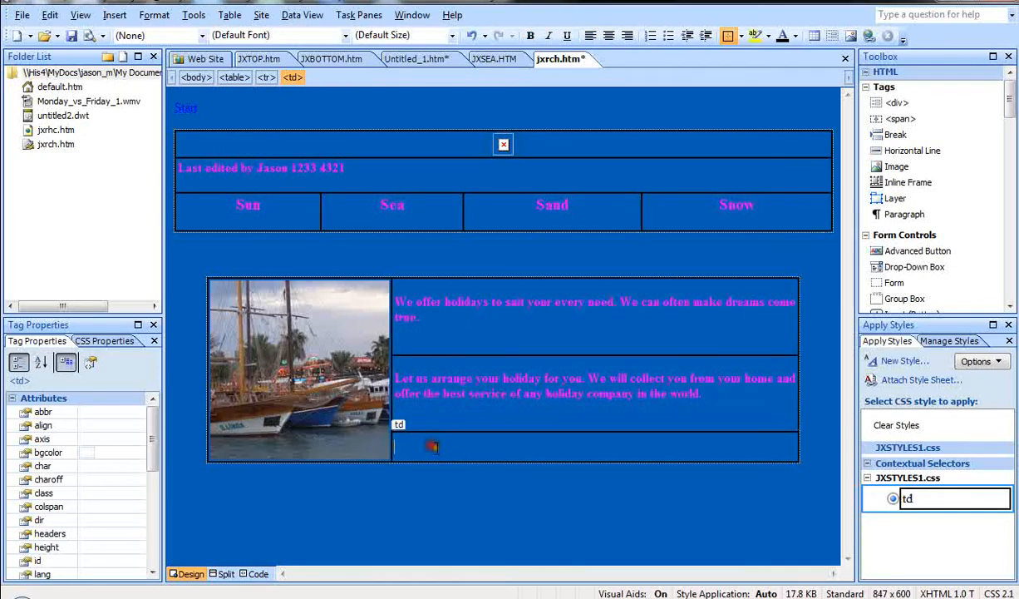
pyautogui.click(201, 35)
pyautogui.click(155, 93)
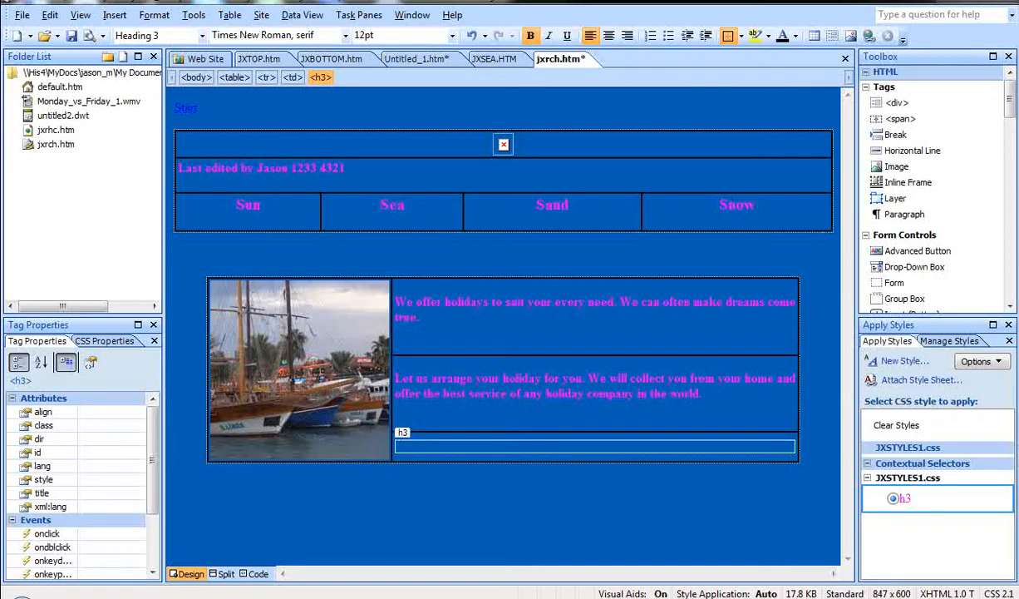
pyautogui.write('Combine our service with superb value for money. Contact us with your requirements and we are sure that we will not disappoint you.')
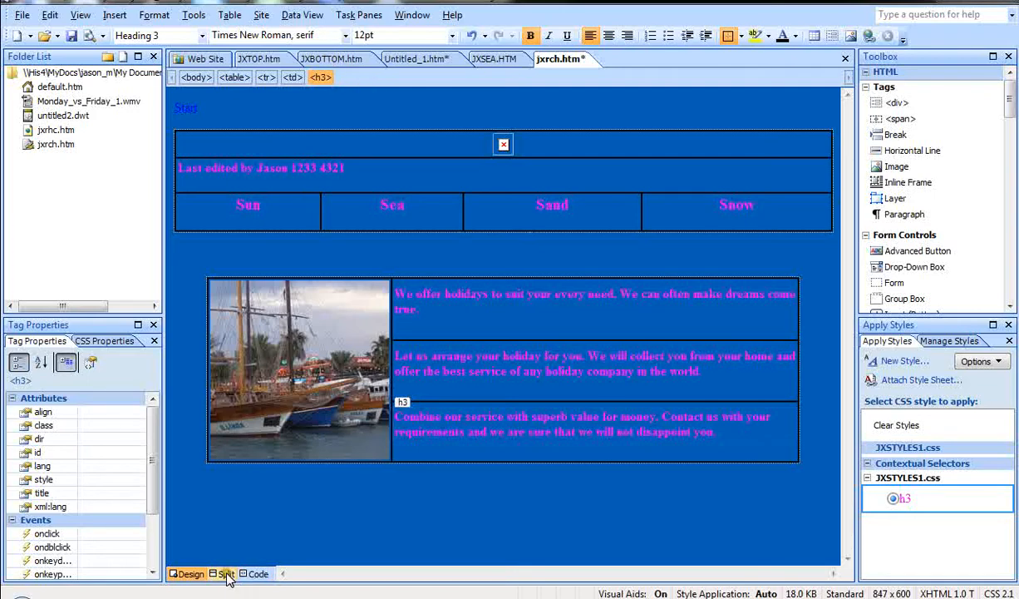
pyautogui.click(225, 517)
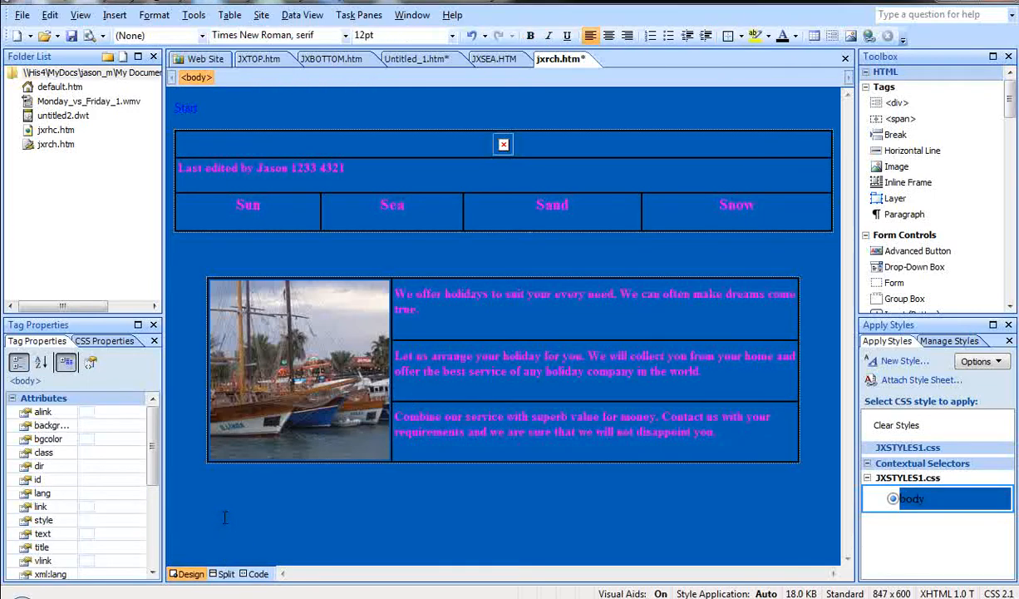
# - Copy the whole table from JXBOTTOM.htm into a new paragraph below the middle table of jxrch.htm
pyautogui.press('Return')
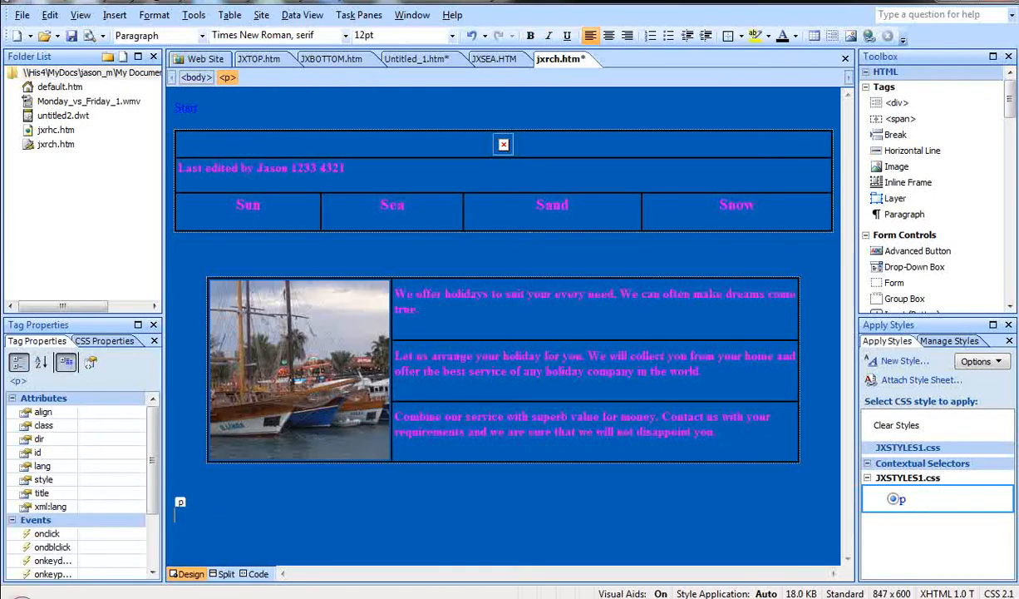
pyautogui.click(335, 66)
pyautogui.click(177, 113)
pyautogui.doubleClick(175, 111)
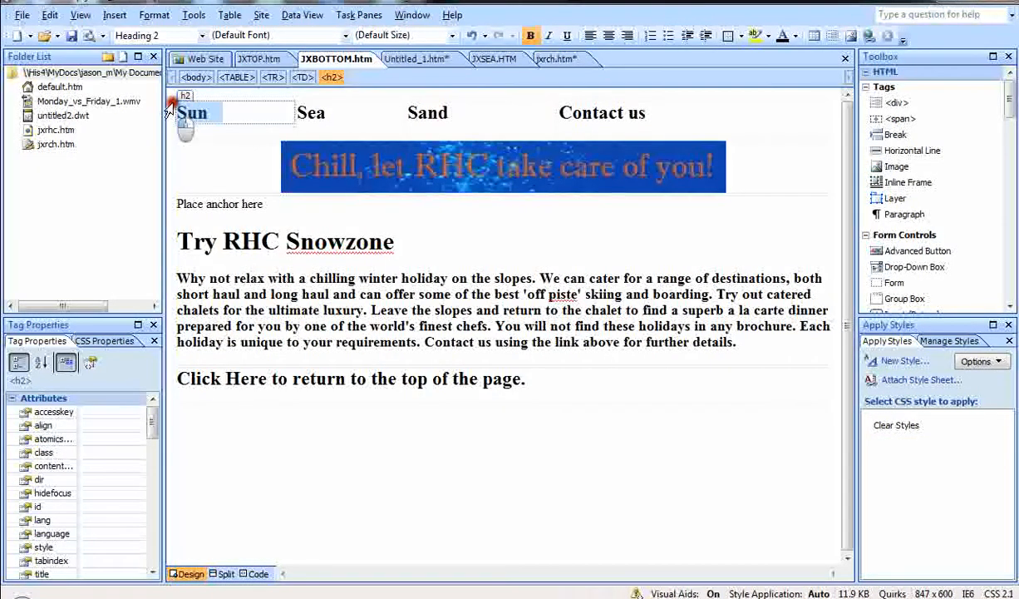
pyautogui.click(170, 105)
pyautogui.rightClick(174, 97)
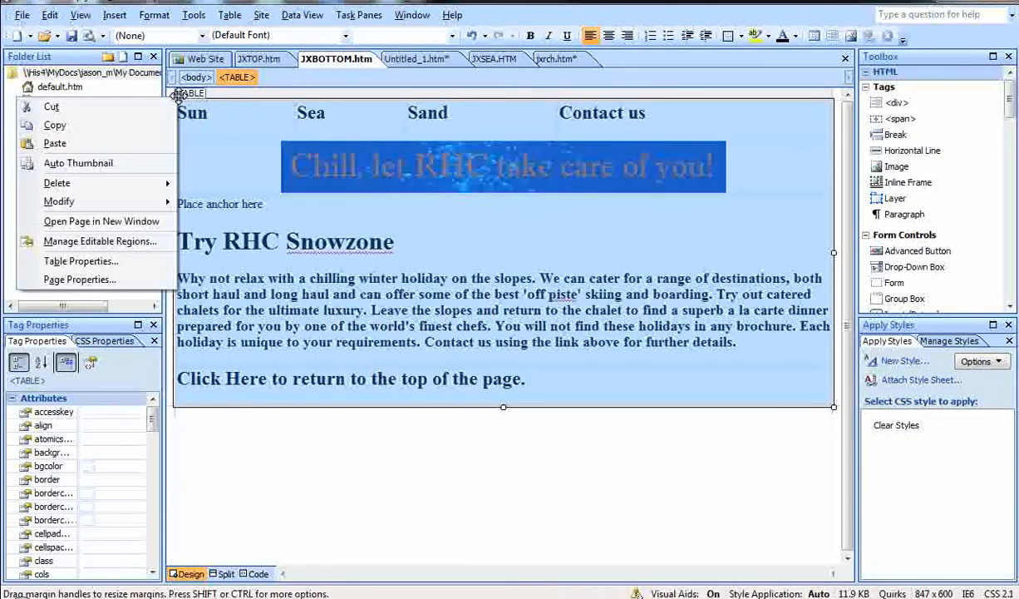
pyautogui.click(147, 126)
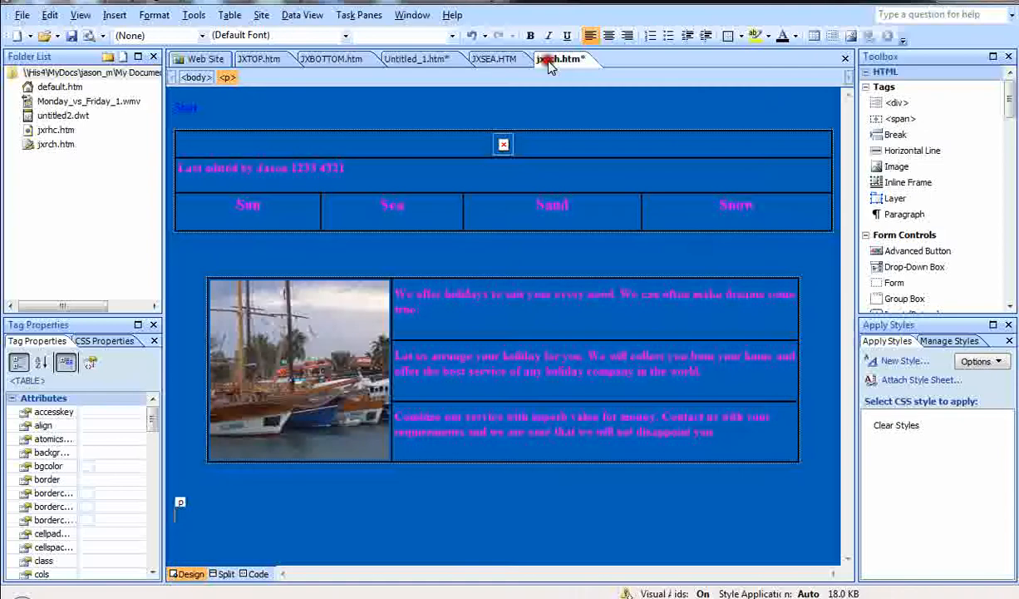
pyautogui.click(527, 58)
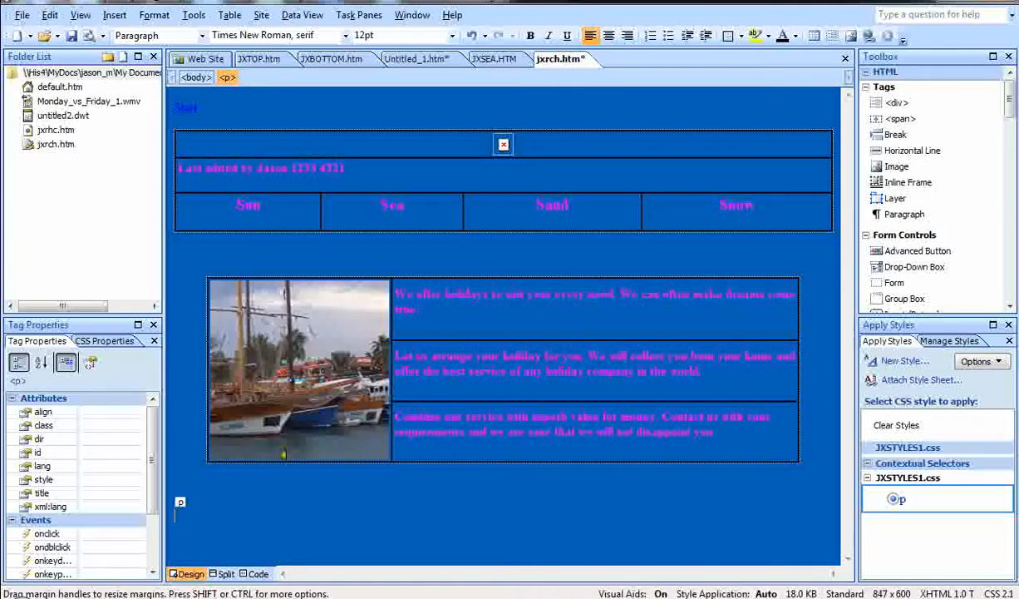
pyautogui.hotkey('ctrl', 'v')
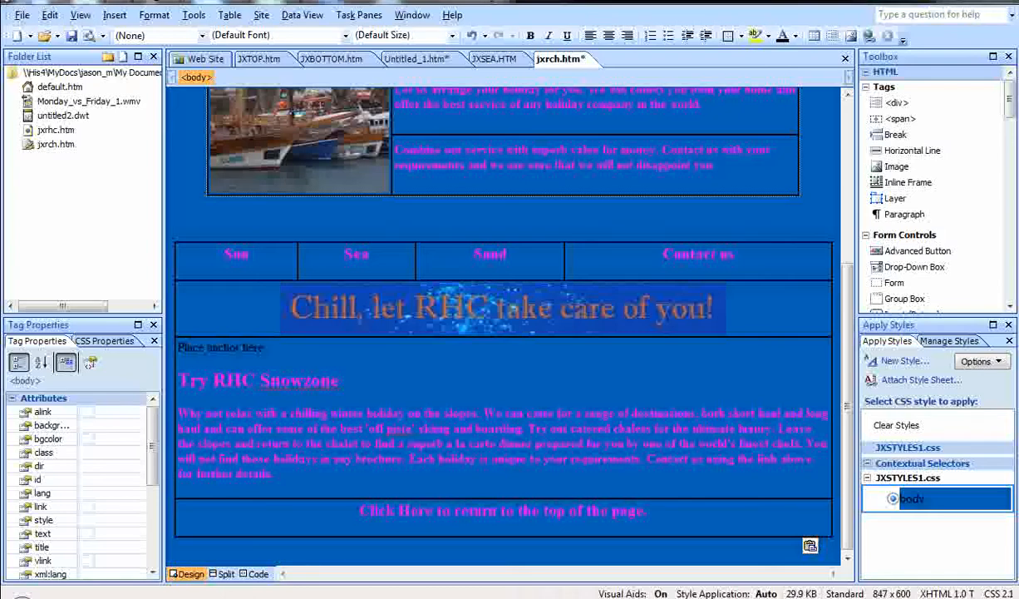
# - Specify the pasted bottom table's width as 100 percent in its table properties
pyautogui.click(186, 239)
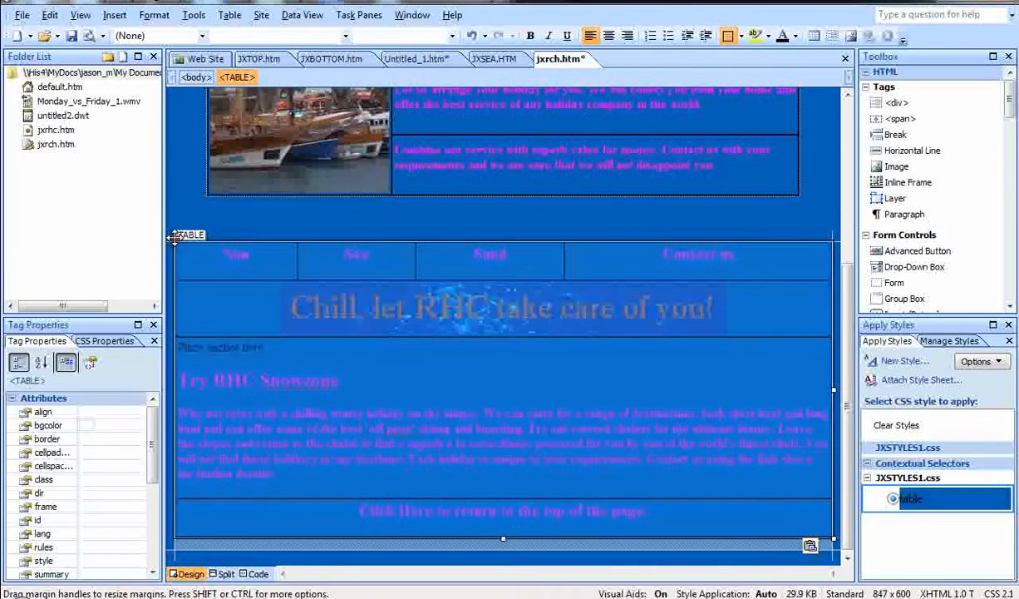
pyautogui.rightClick(175, 237)
pyautogui.click(79, 382)
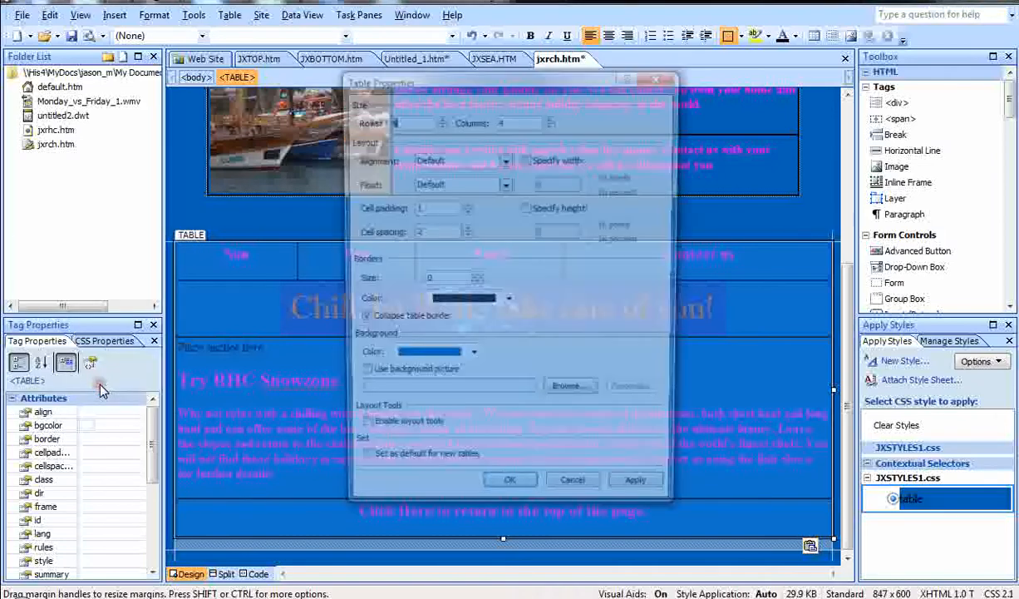
pyautogui.click(526, 158)
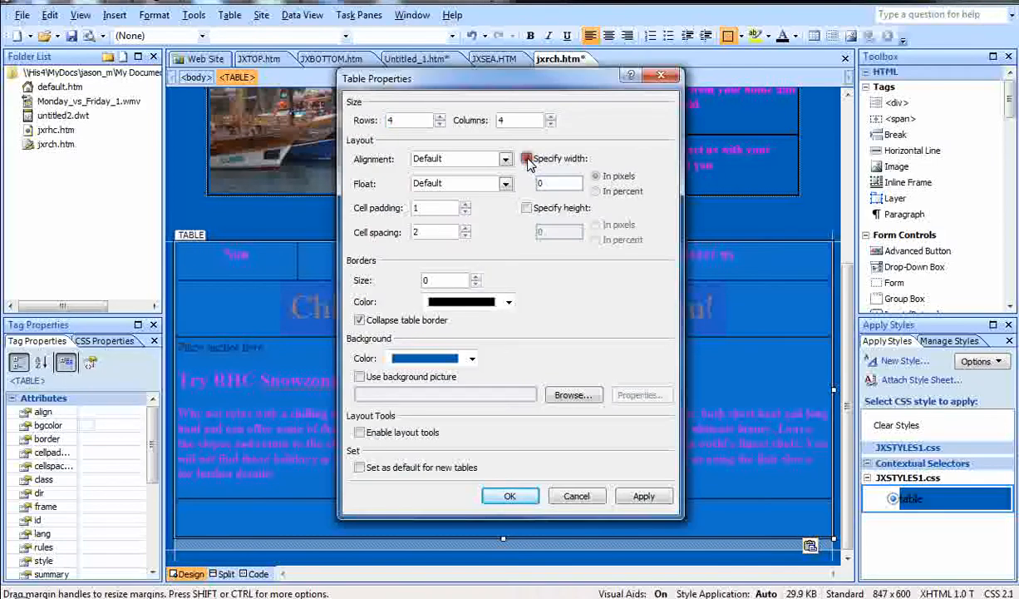
pyautogui.click(597, 192)
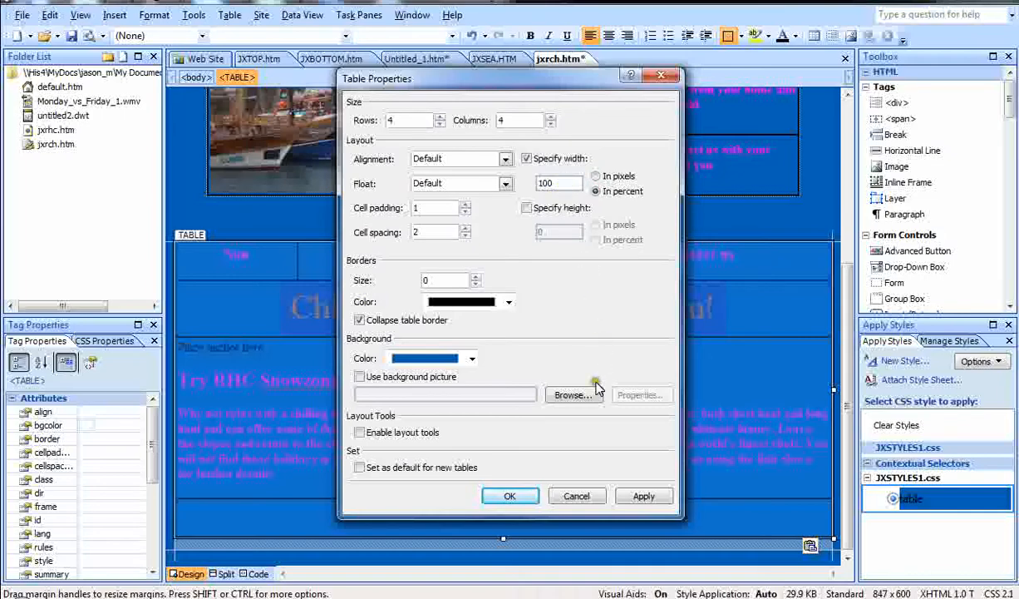
pyautogui.click(510, 495)
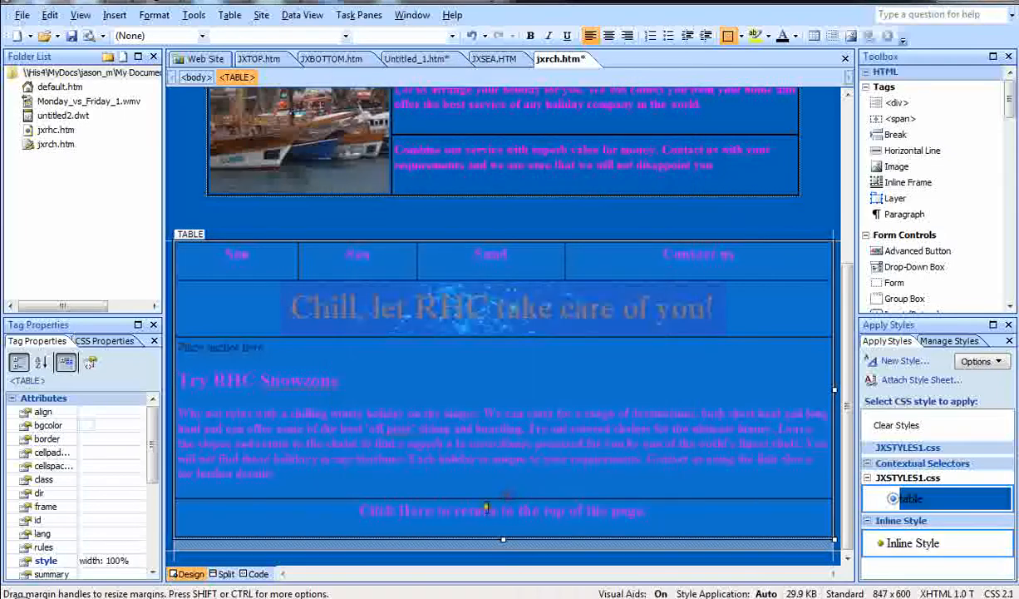
# - Replace "Place anchor here" in the bottom table with "Snowzone" and make that text a bookmark named Snowzone
pyautogui.click(376, 404)
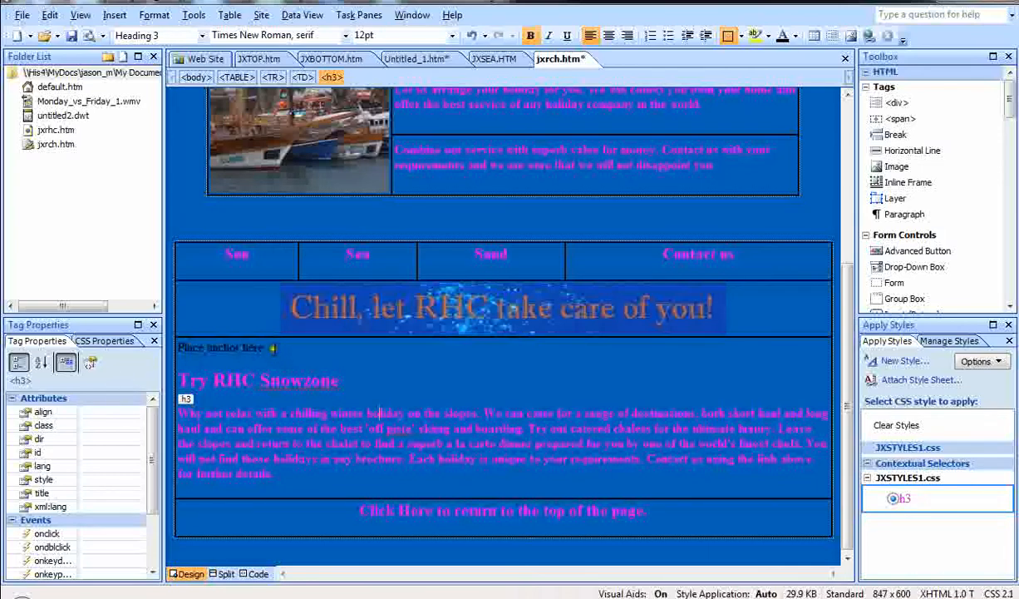
pyautogui.click(270, 348)
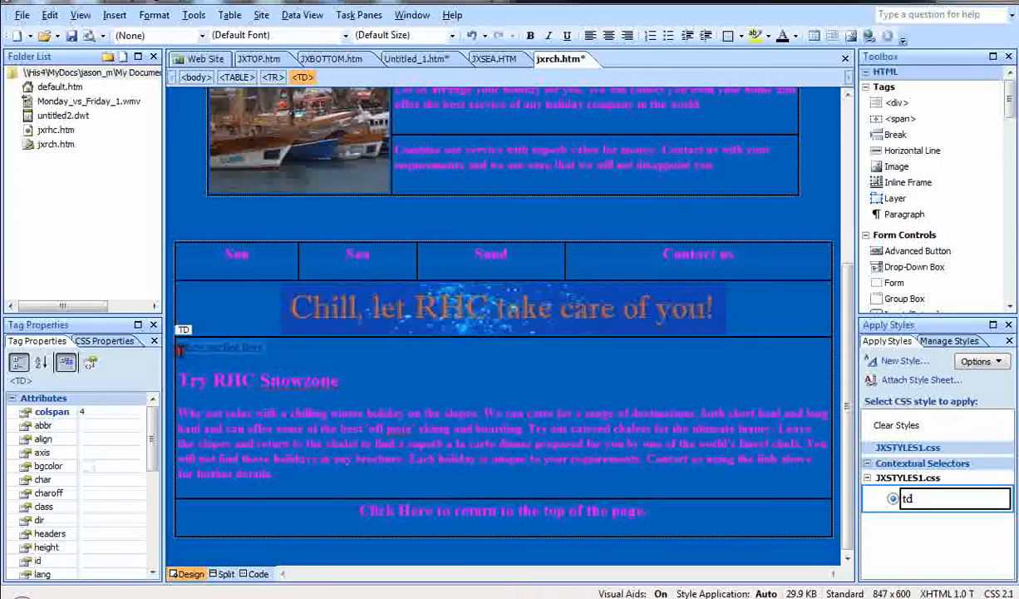
pyautogui.write('Snowzone')
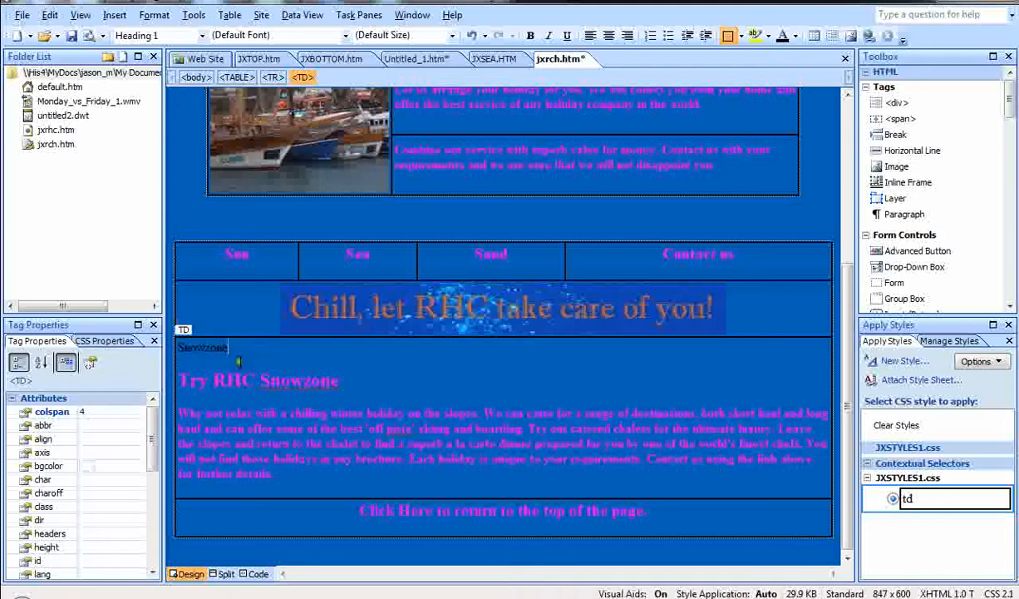
pyautogui.moveTo(229, 346); pyautogui.dragTo(175, 344)
pyautogui.click(115, 15)
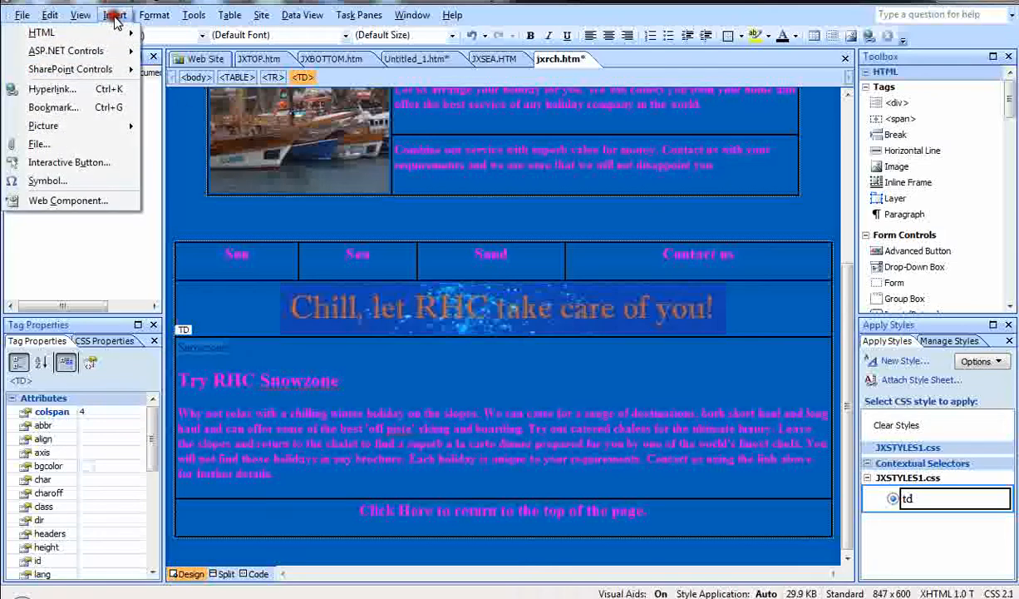
pyautogui.click(96, 107)
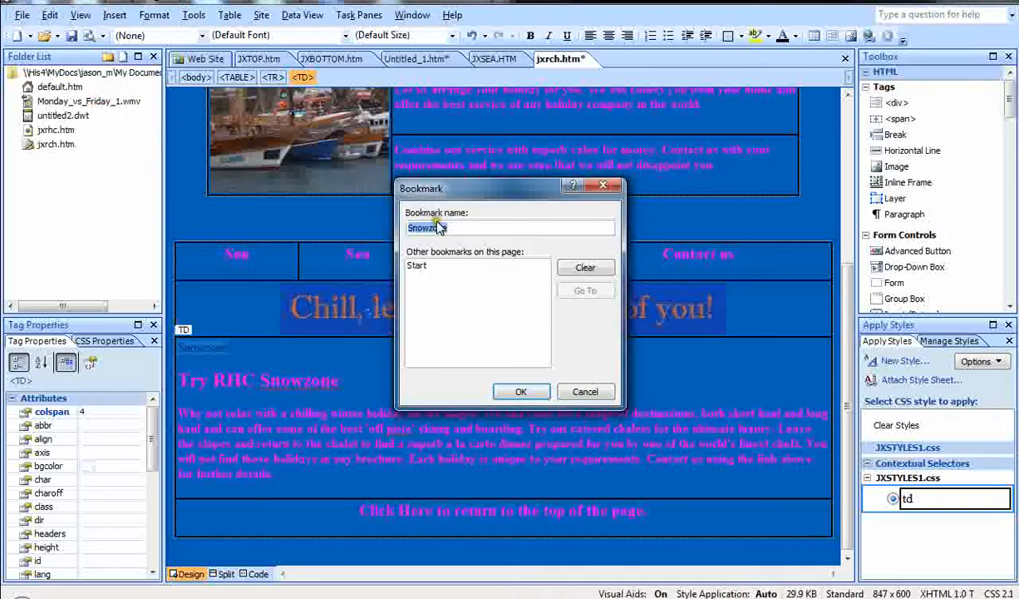
pyautogui.click(524, 391)
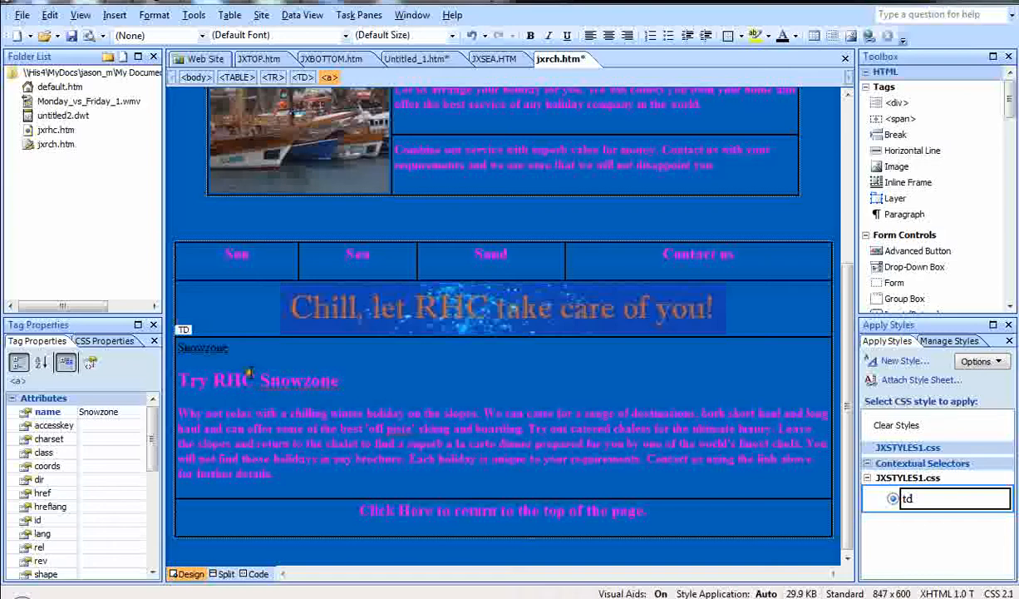
# - Hyperlink the word "Snow" in the top table to the Snowzone bookmark in this document
pyautogui.scroll(5, 812, 218)
pyautogui.scroll(1, 811, 215)
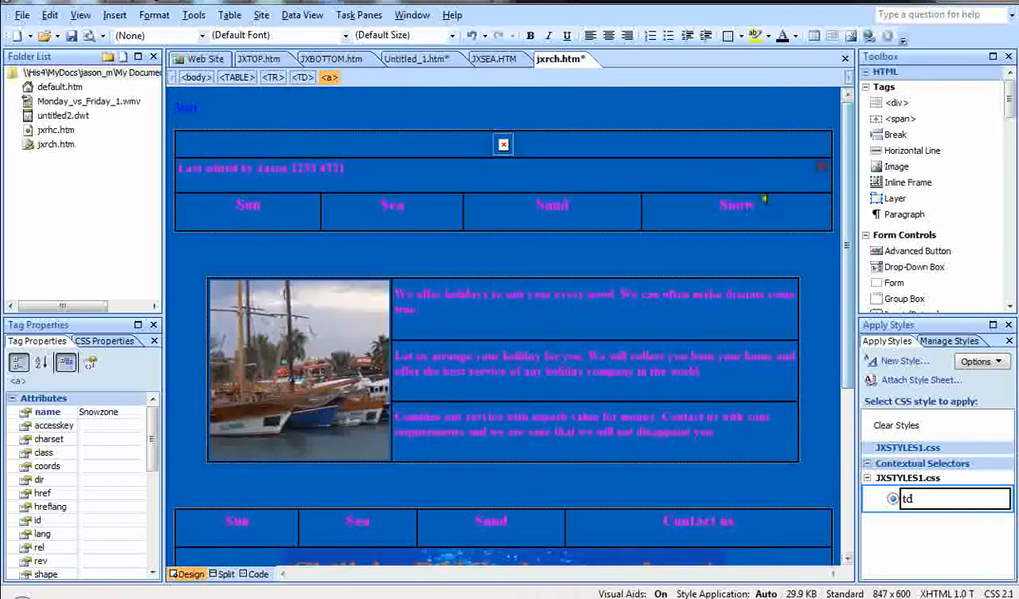
pyautogui.moveTo(763, 204); pyautogui.dragTo(710, 202)
pyautogui.rightClick(700, 200)
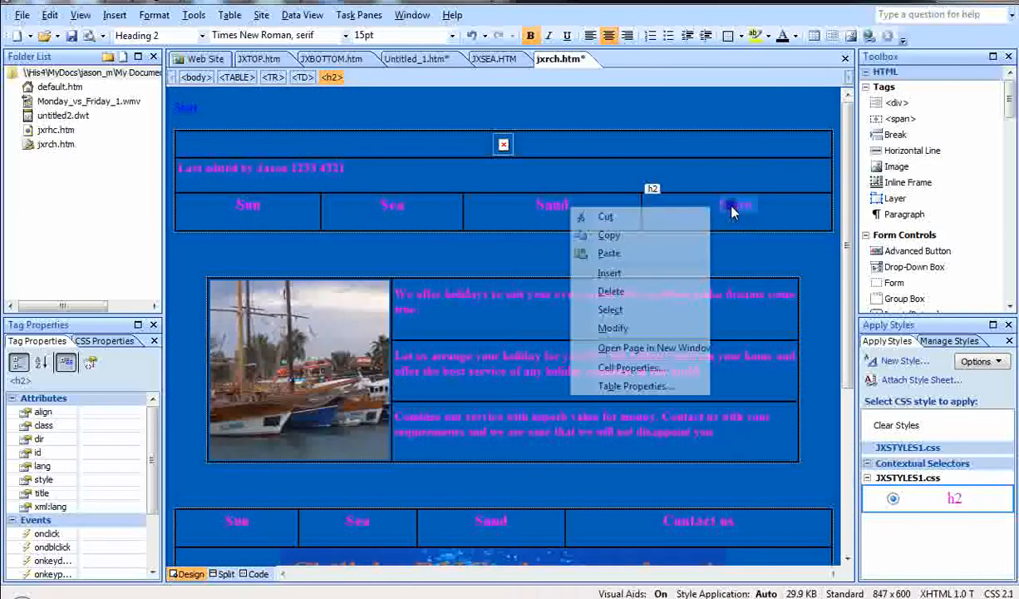
pyautogui.click(626, 441)
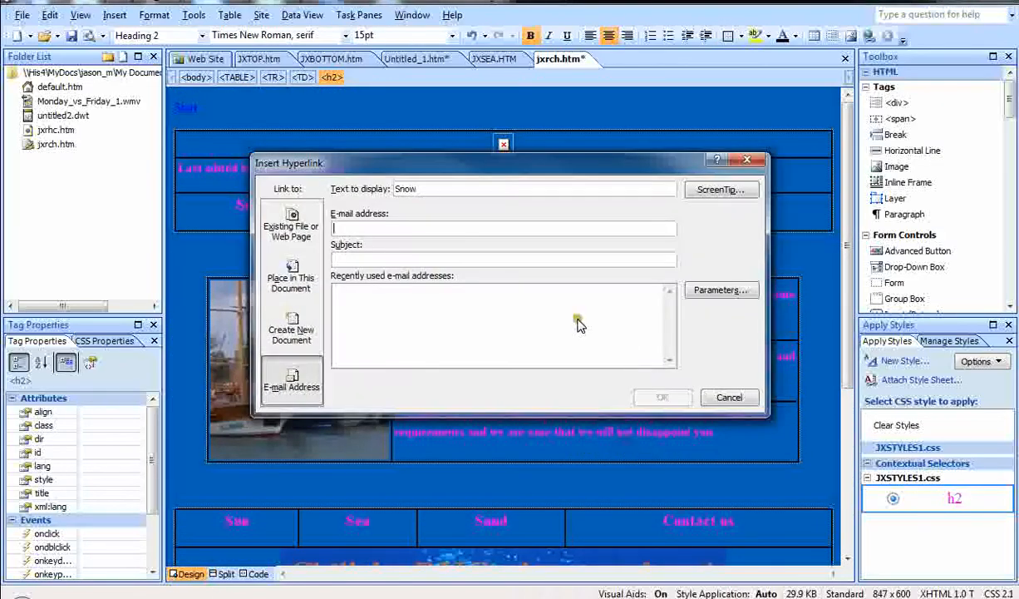
pyautogui.click(284, 268)
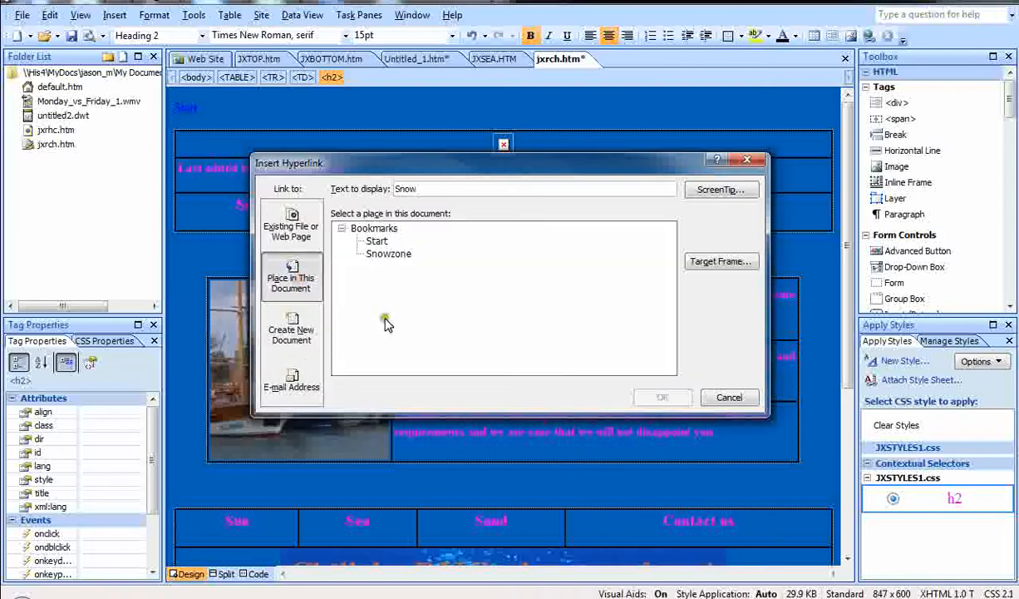
pyautogui.click(389, 254)
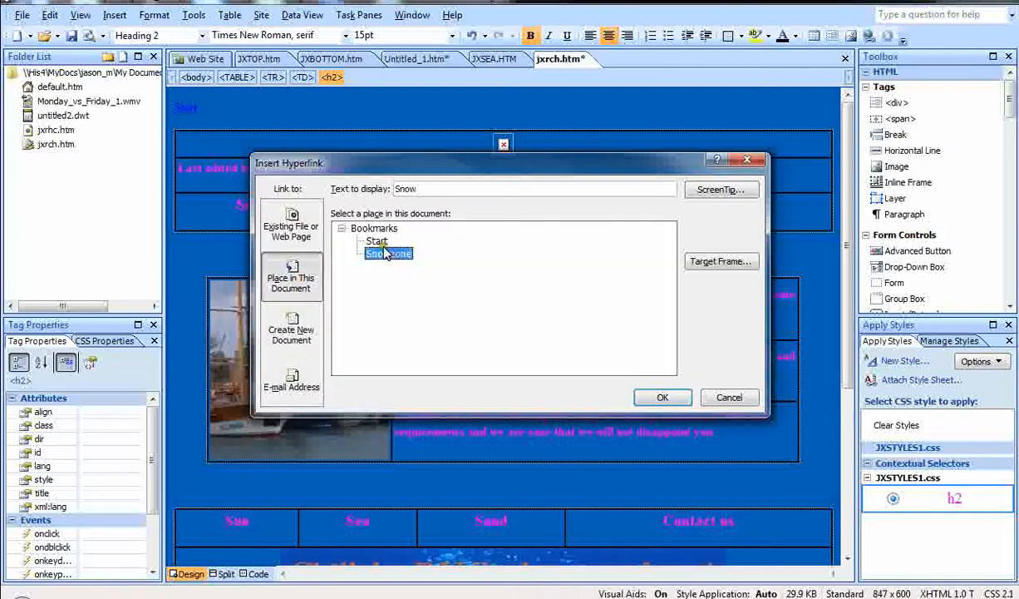
pyautogui.click(660, 398)
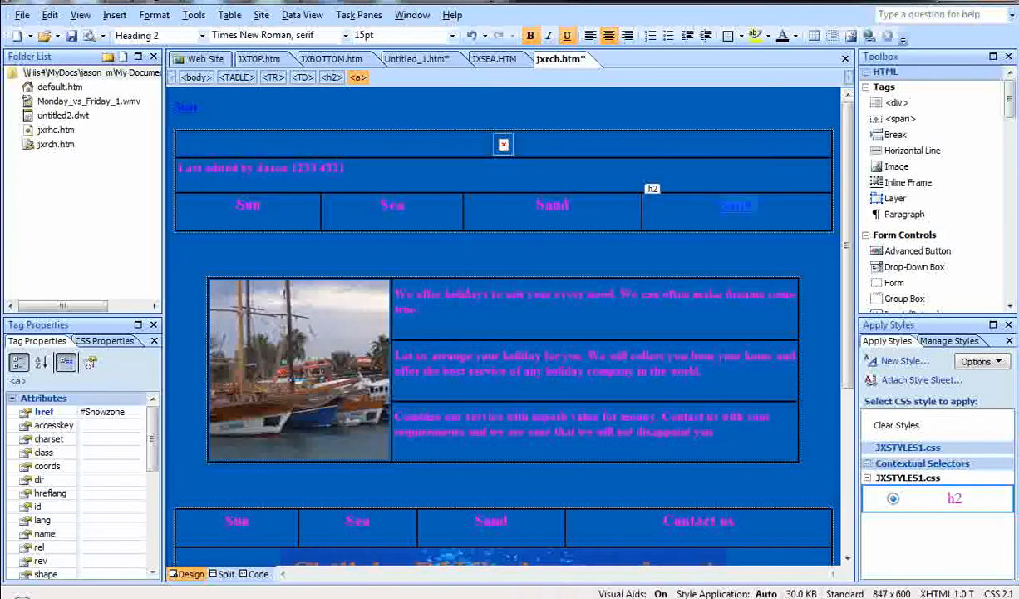
pyautogui.click(741, 205)
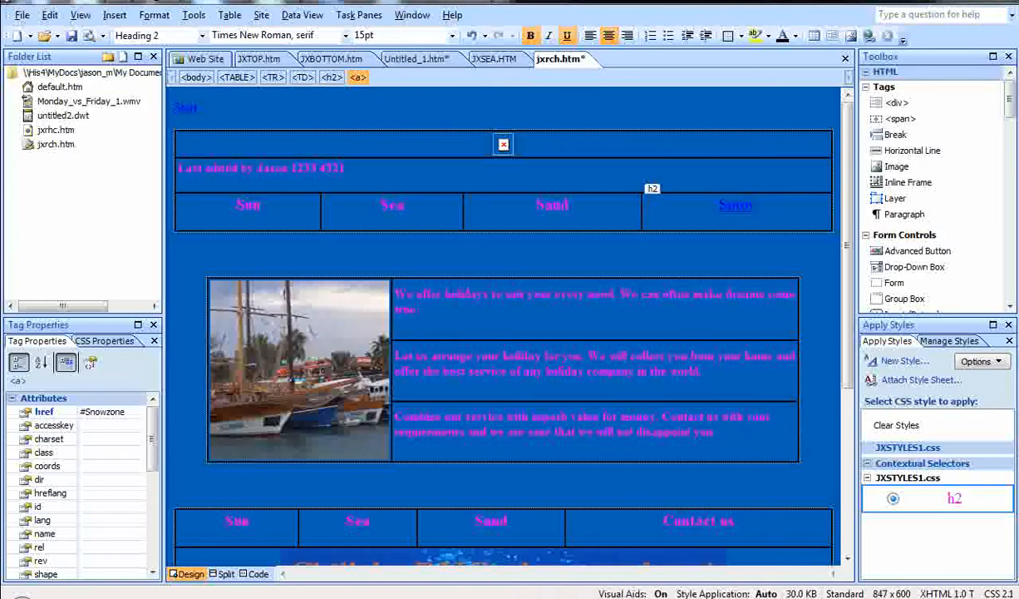
# - Hyperlink the words "Click Here" in the bottom table's last row to the Start bookmark in this document
pyautogui.click(522, 480)
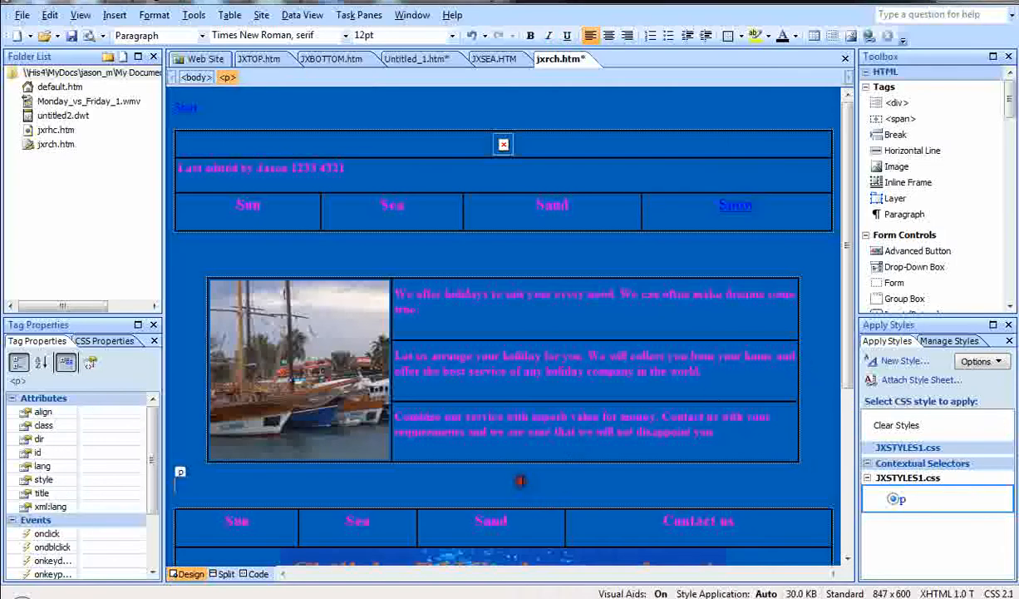
pyautogui.scroll(-3, 525, 476)
pyautogui.scroll(-1, 509, 469)
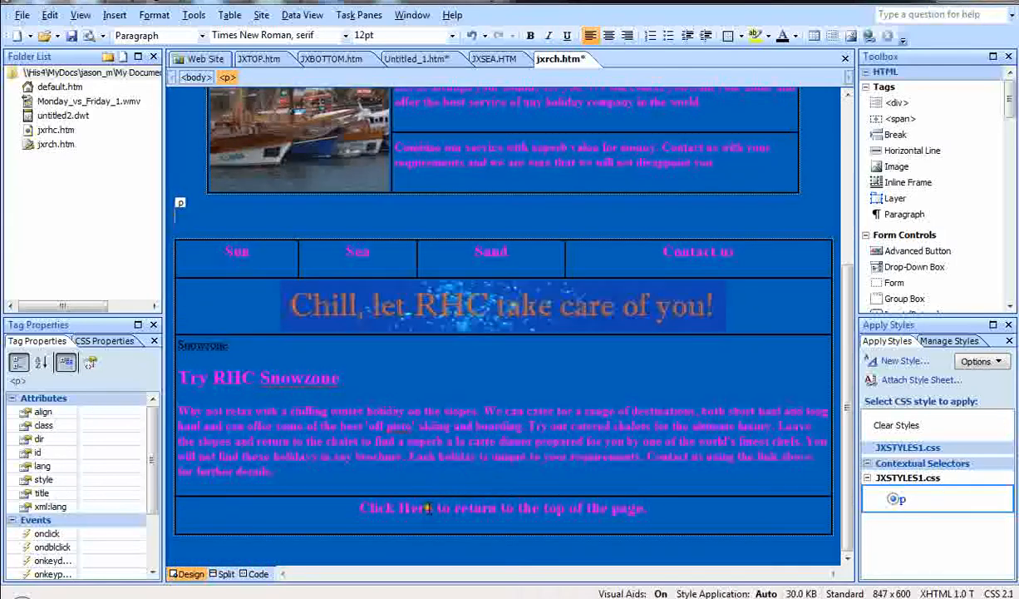
pyautogui.moveTo(432, 507); pyautogui.dragTo(358, 509)
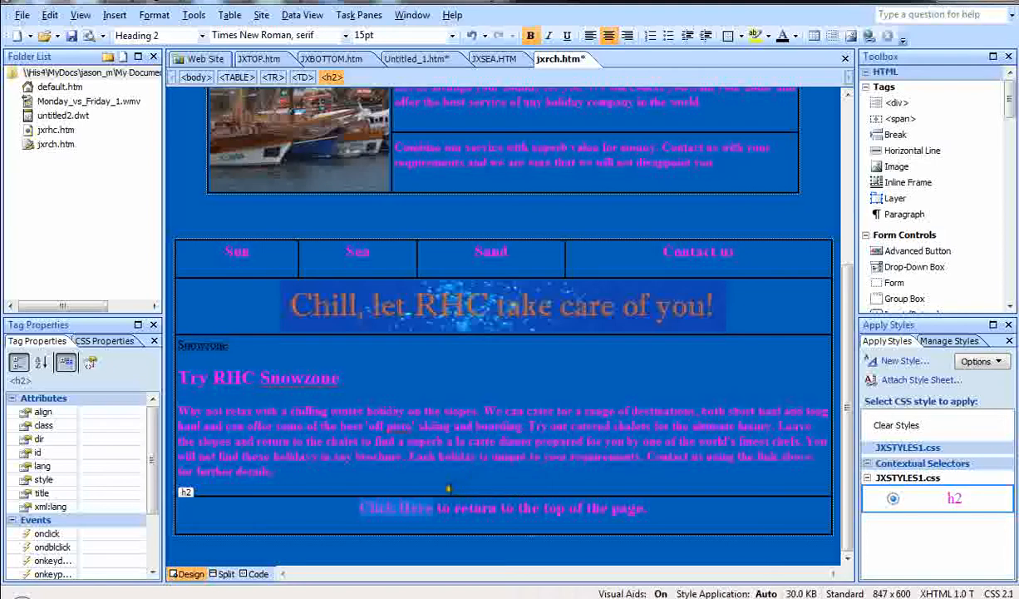
pyautogui.rightClick(400, 511)
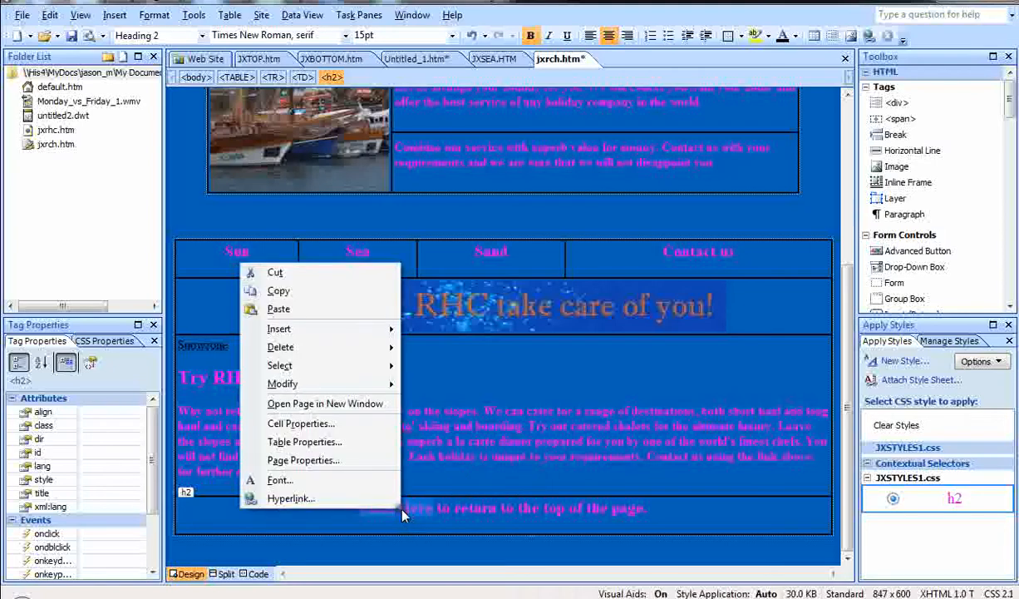
pyautogui.click(345, 498)
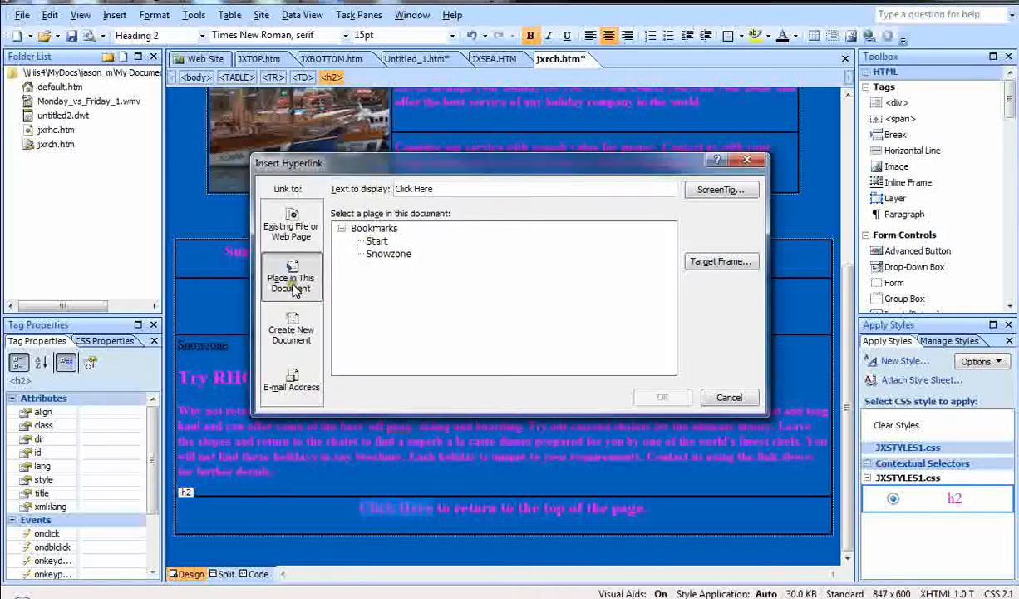
pyautogui.click(377, 242)
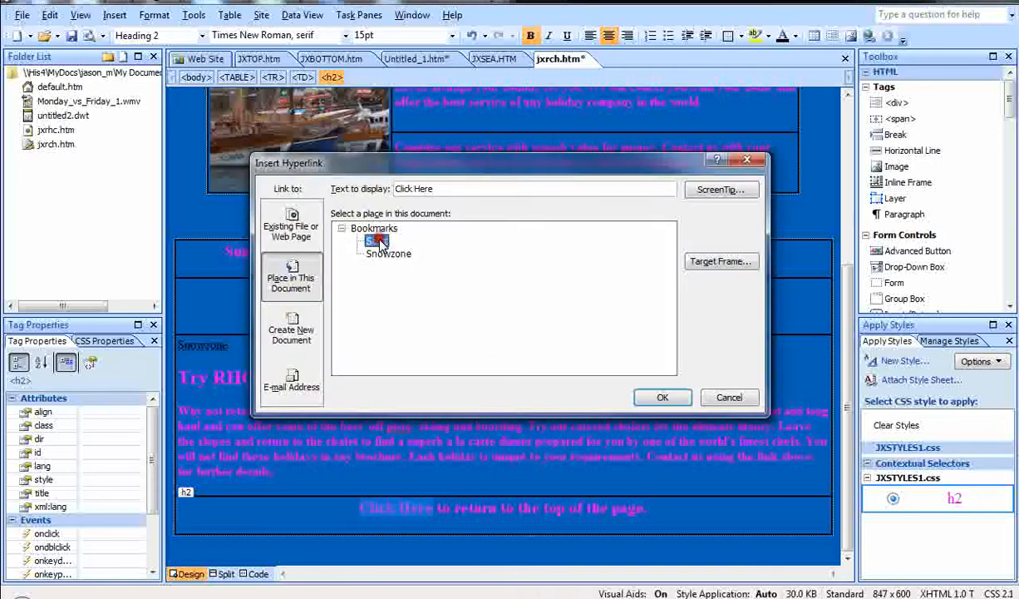
pyautogui.click(662, 396)
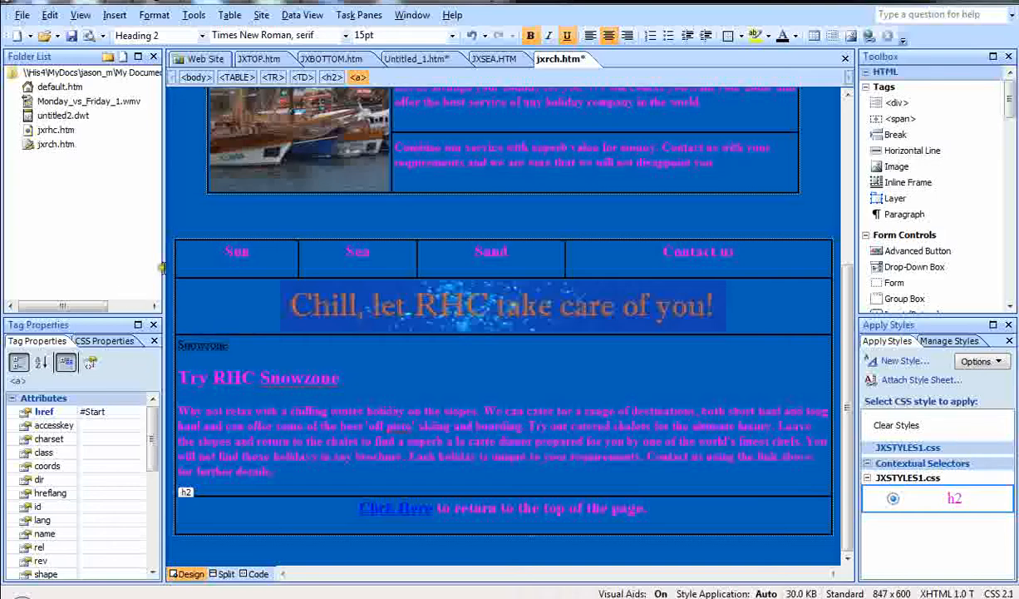
# - Replace the word "Sun" in the bottom table with the sun photo, giving it the alternate text "sun"
pyautogui.click(261, 258)
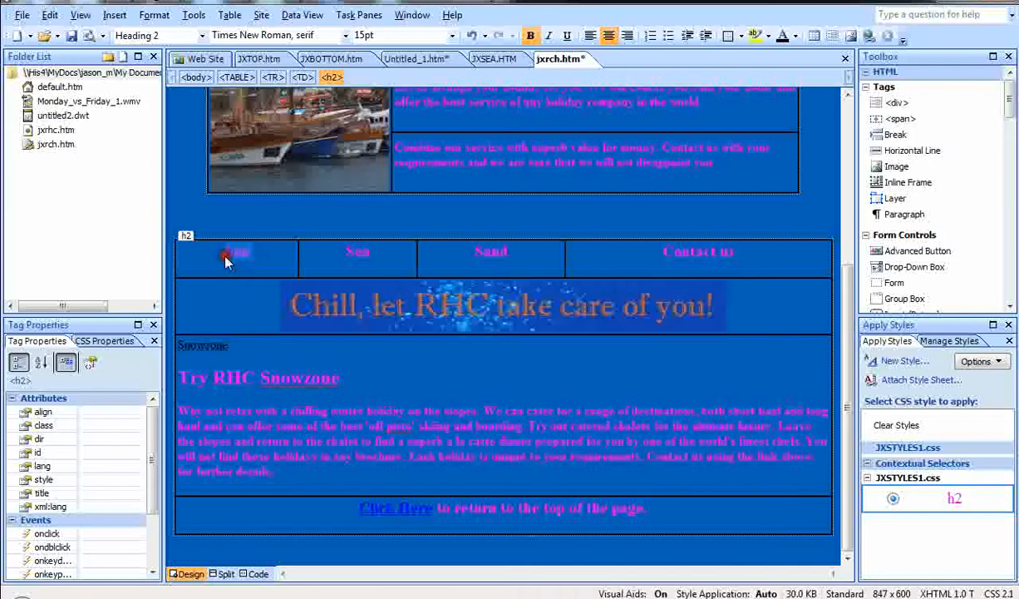
pyautogui.press('Delete')
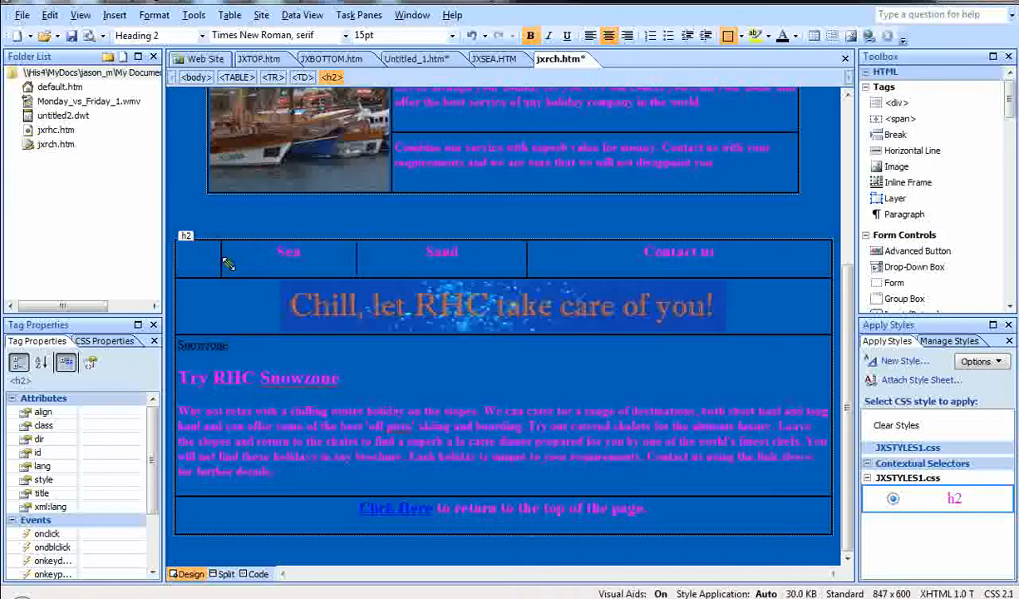
pyautogui.click(115, 17)
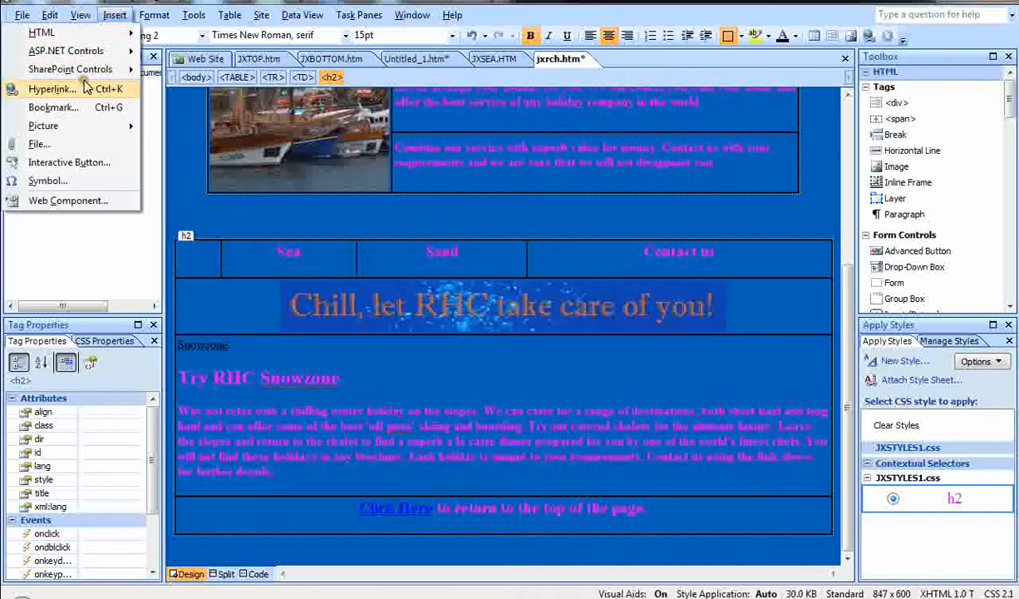
pyautogui.moveTo(87, 131)
pyautogui.click(181, 129)
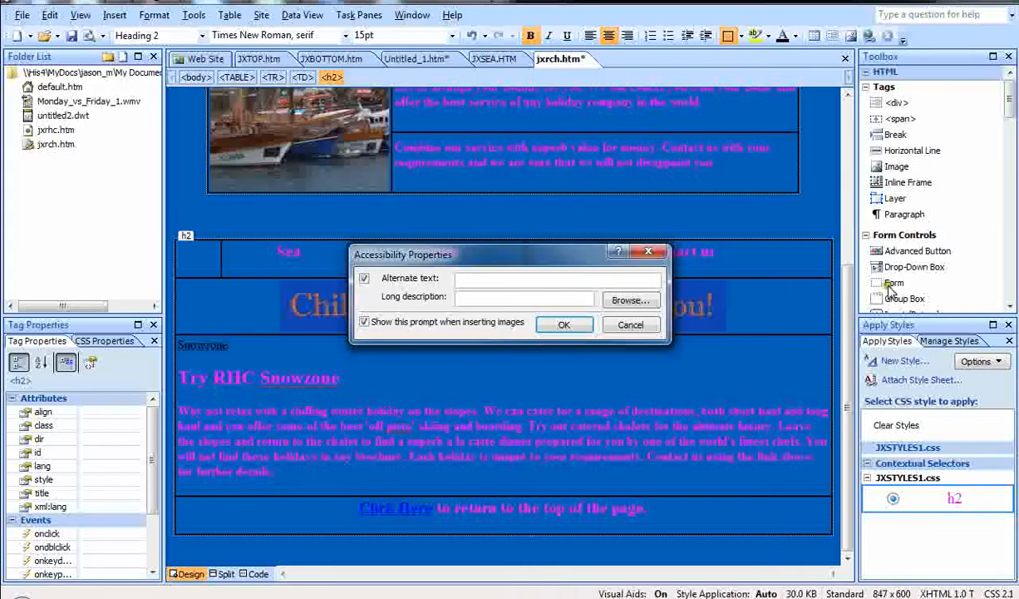
pyautogui.write('sun')
pyautogui.click(564, 324)
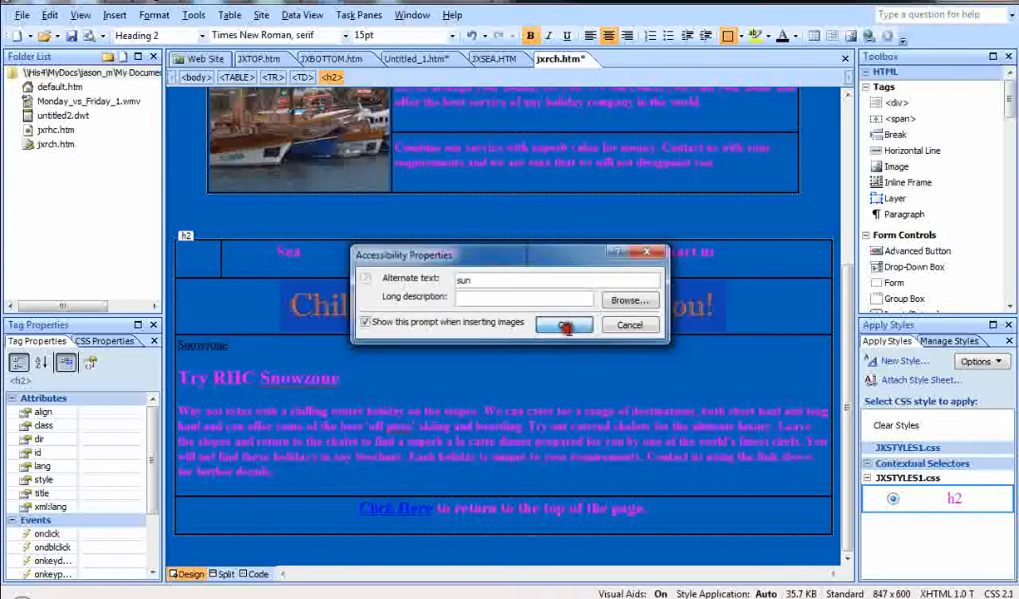
# - Switch to the exam paper PDF and read tasks 17 to 22 about the bottom table's images, their width and links
pyautogui.moveTo(1016, 105); pyautogui.dragTo(416, 64)
pyautogui.moveTo(553, 2); pyautogui.dragTo(1017, 17)
pyautogui.click(667, 75)
pyautogui.doubleClick(667, 75)
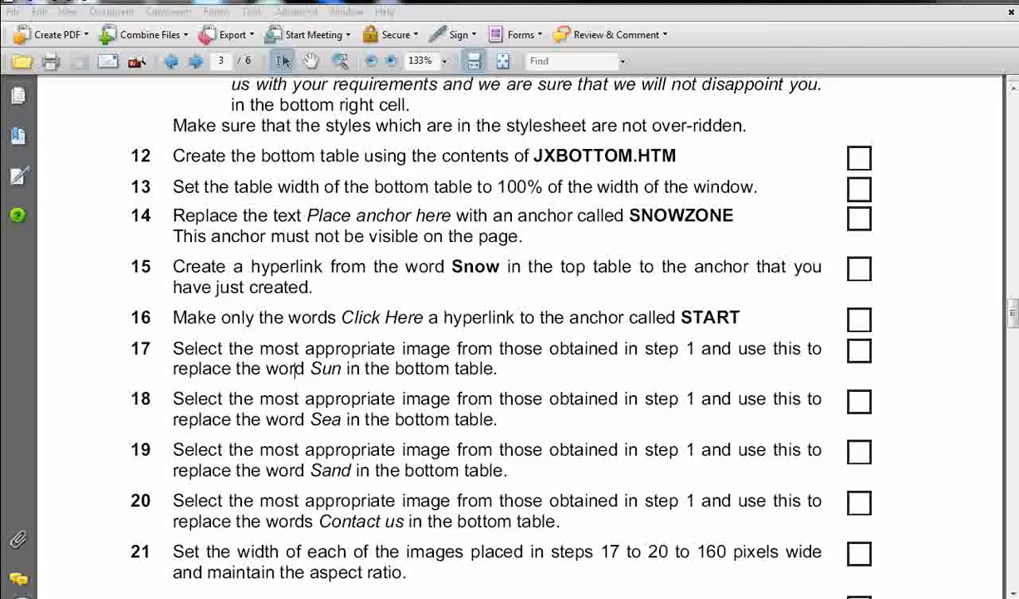
pyautogui.moveTo(1014, 158); pyautogui.dragTo(407, 3)
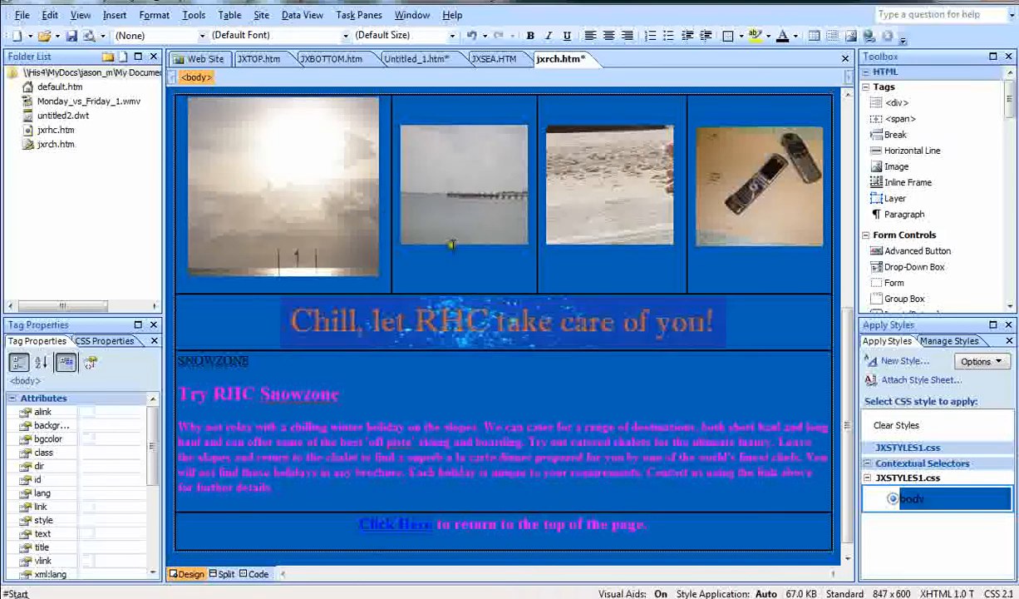
pyautogui.hotkey('alt', 'Tab')
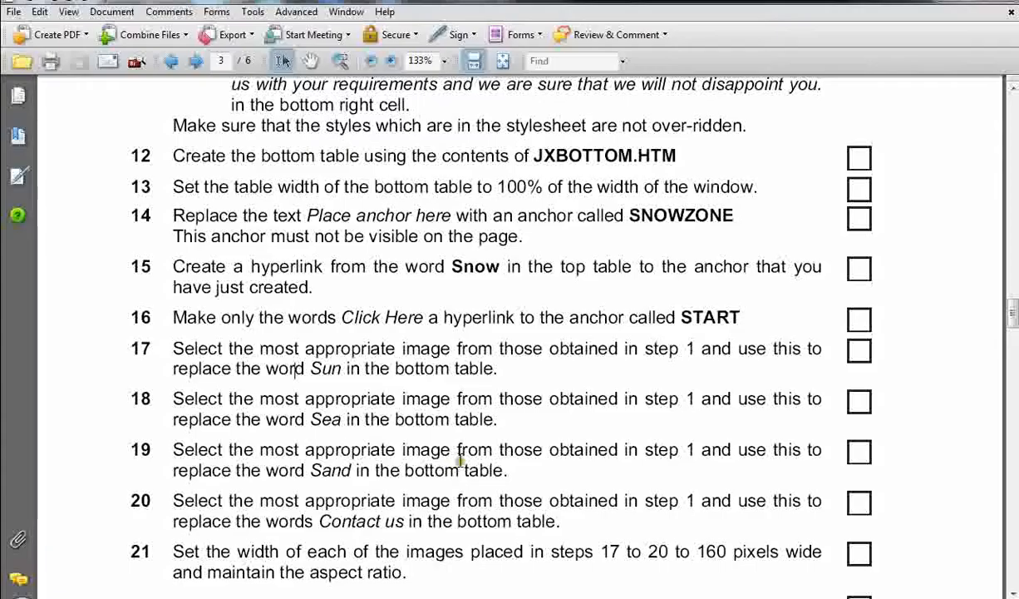
pyautogui.scroll(-2, 432, 491)
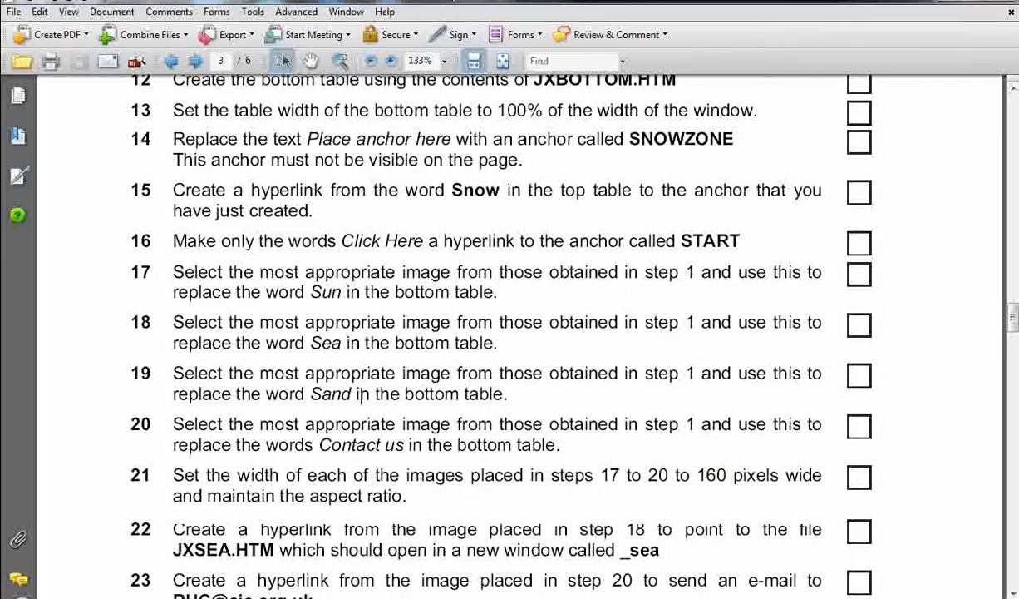
pyautogui.moveTo(433, 3); pyautogui.dragTo(2, 5)
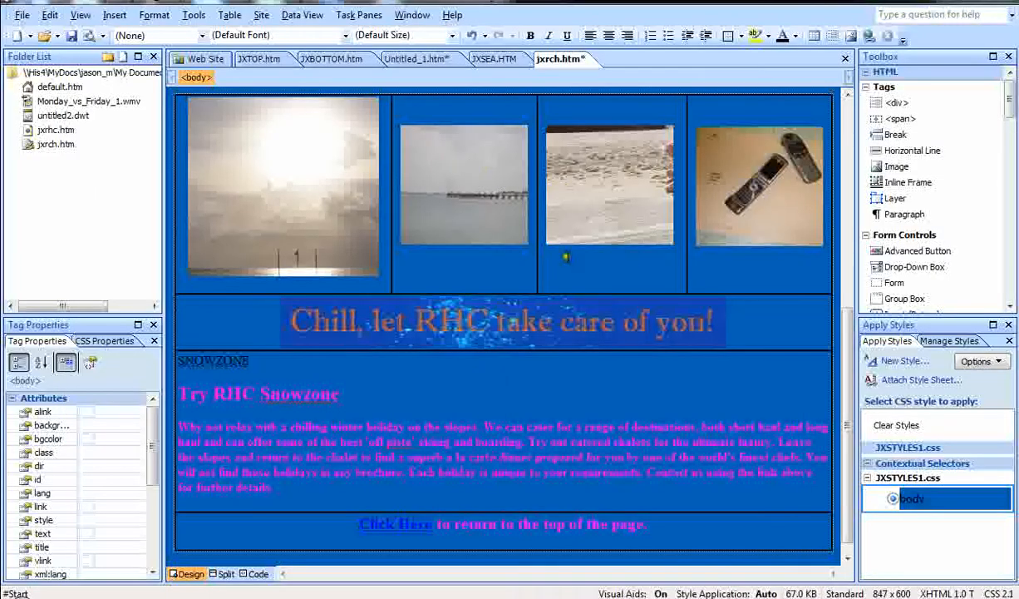
# - Set the sun image's width to 160 pixels in its picture properties, keeping the aspect ratio
pyautogui.rightClick(296, 167)
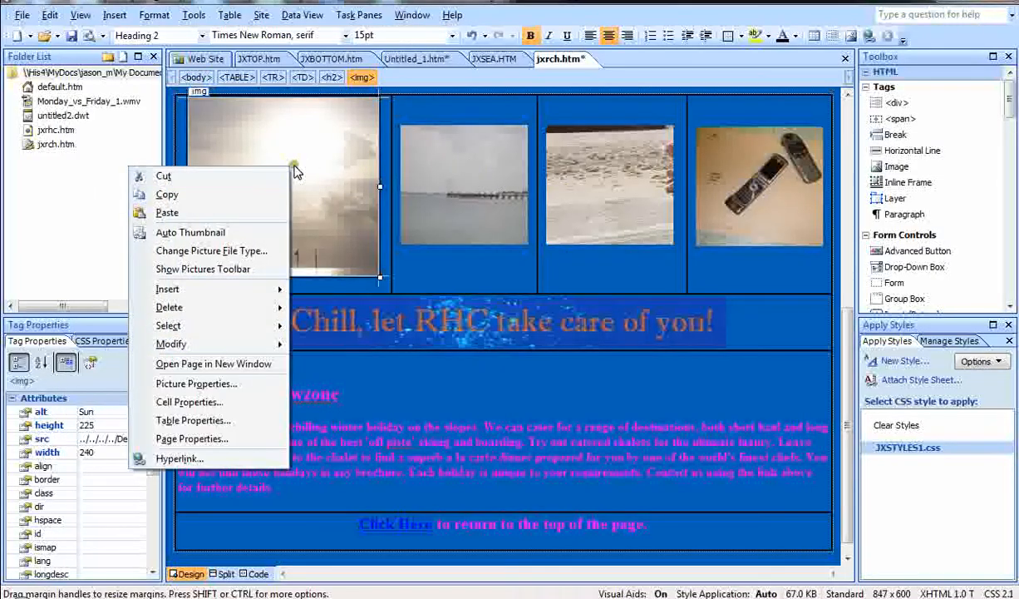
pyautogui.click(231, 384)
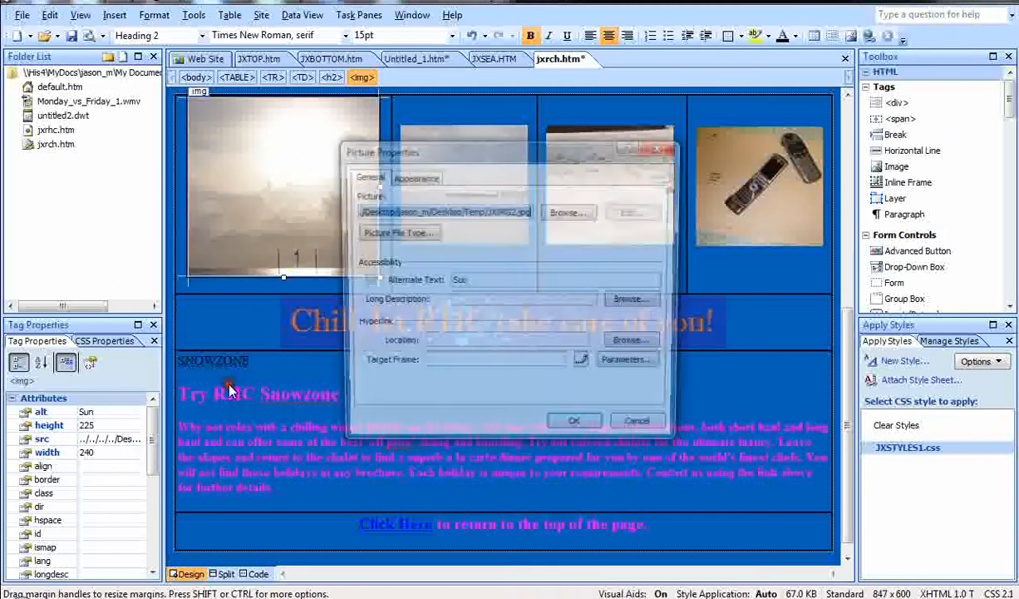
pyautogui.click(421, 178)
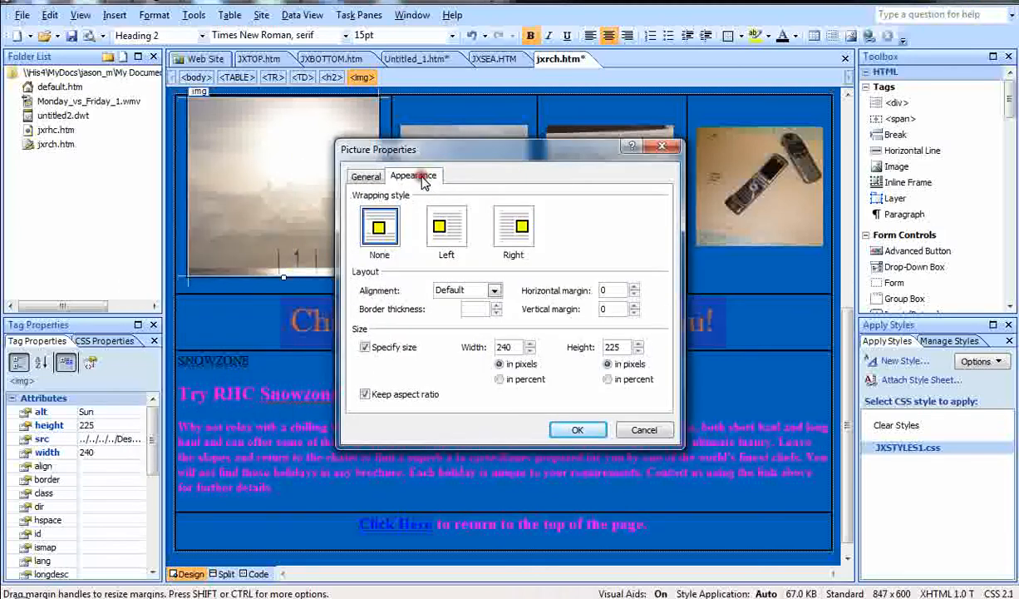
pyautogui.click(366, 396)
pyautogui.moveTo(515, 348); pyautogui.dragTo(495, 348)
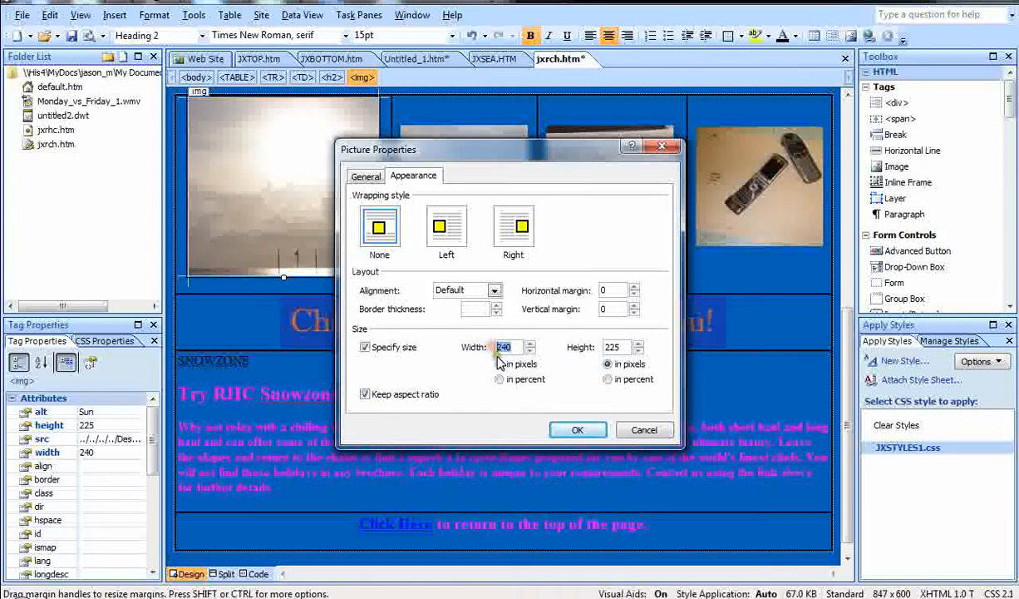
pyautogui.write('160')
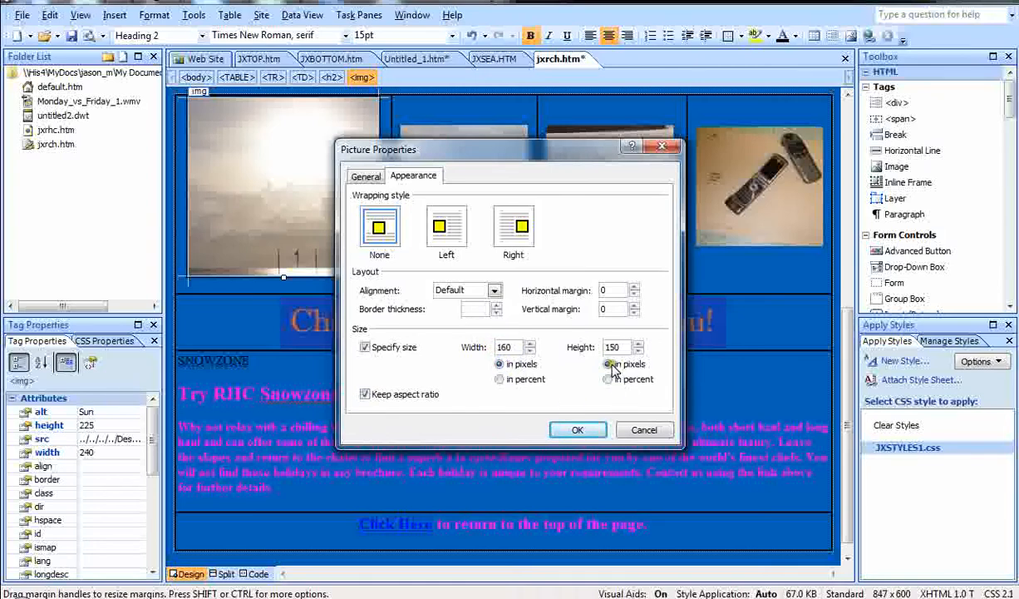
pyautogui.click(579, 431)
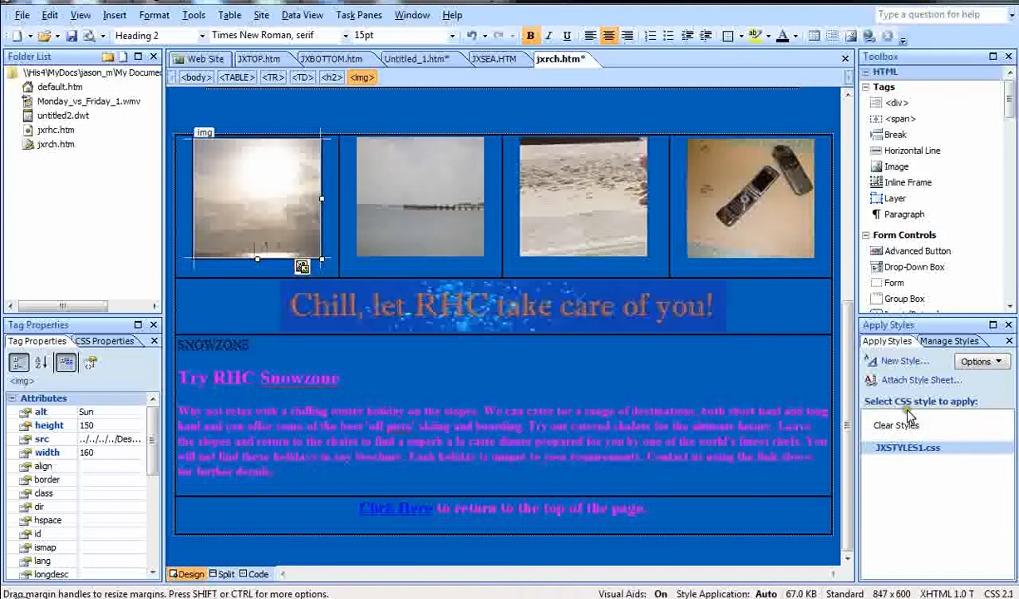
# - Hyperlink the sea image in the bottom table to the existing file JXSEA.HTM in the Temp folder
pyautogui.rightClick(407, 209)
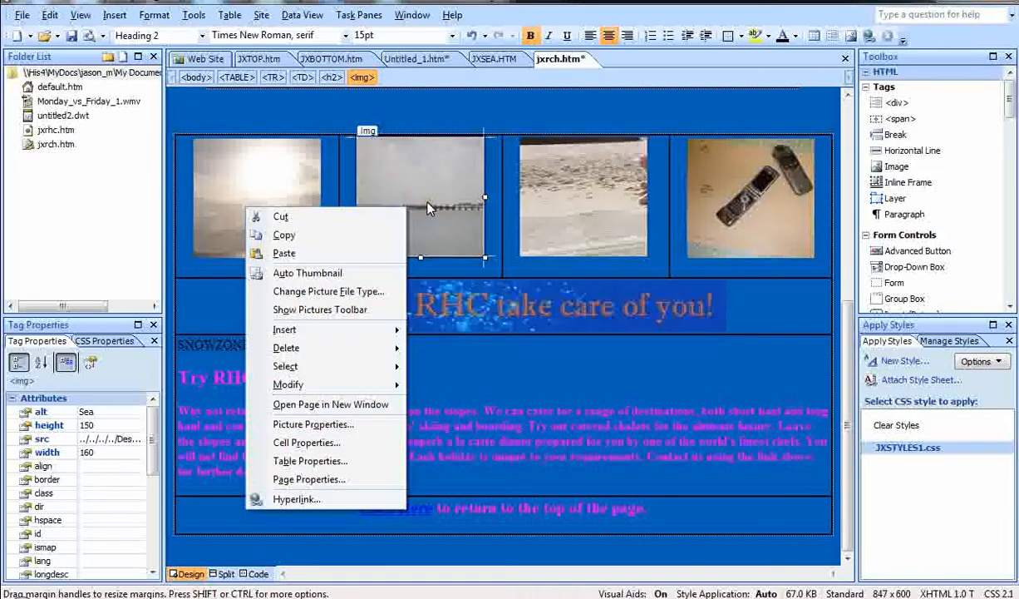
pyautogui.click(349, 499)
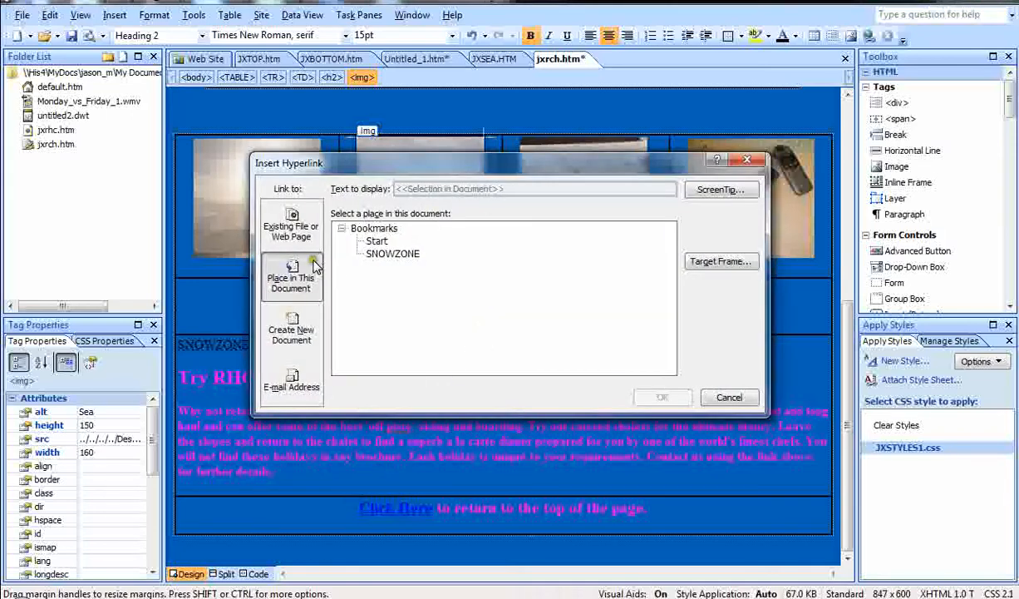
pyautogui.click(298, 222)
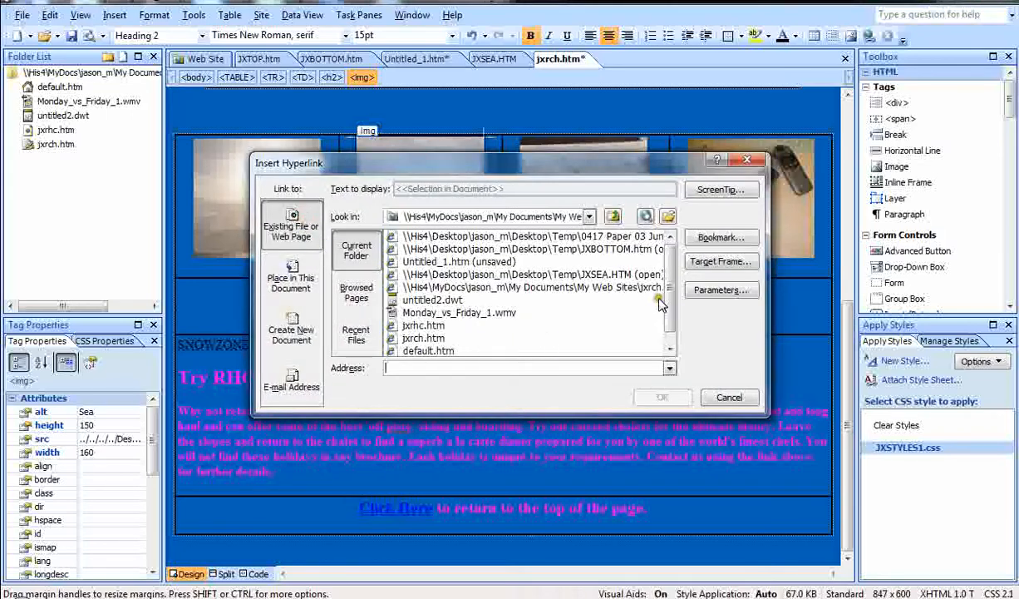
pyautogui.moveTo(664, 299)
pyautogui.mouseDown()
pyautogui.moveTo(666, 309)
pyautogui.moveTo(671, 298)
pyautogui.mouseUp()
pyautogui.moveTo(391, 160); pyautogui.dragTo(513, 198)
pyautogui.press('Escape')
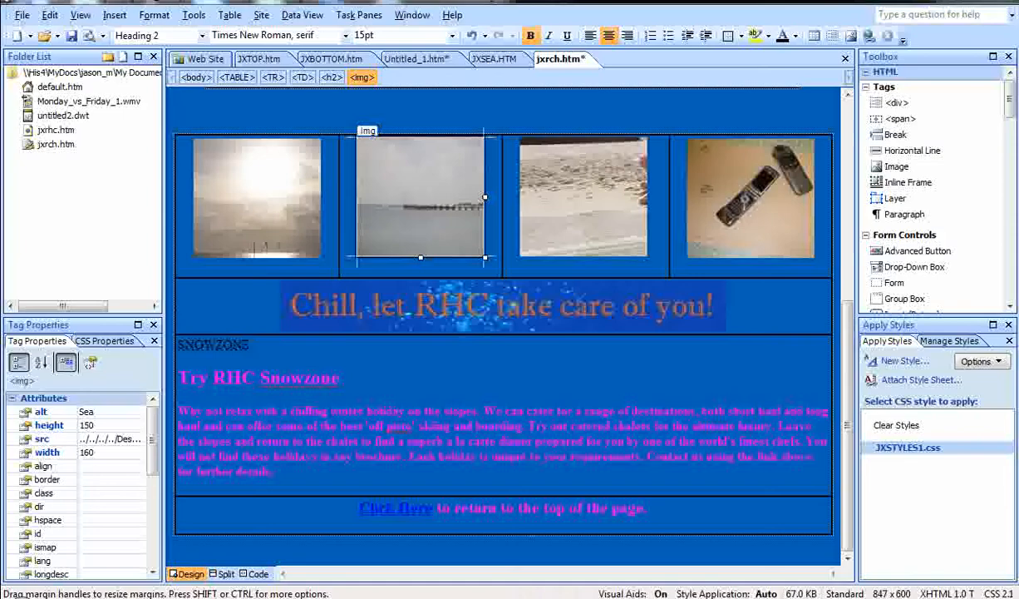
pyautogui.moveTo(1018, 262); pyautogui.dragTo(595, 129)
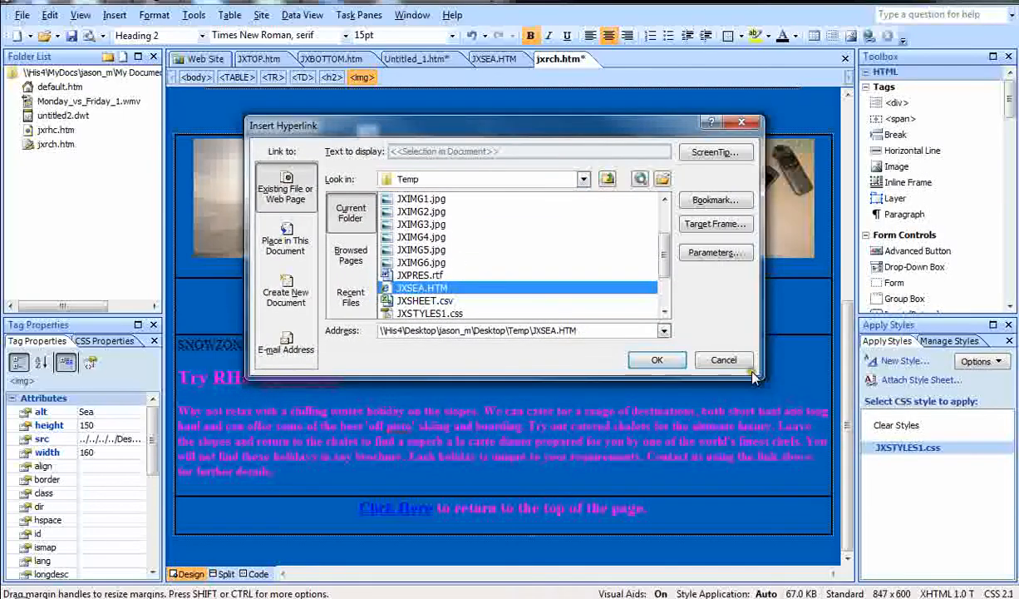
pyautogui.click(659, 358)
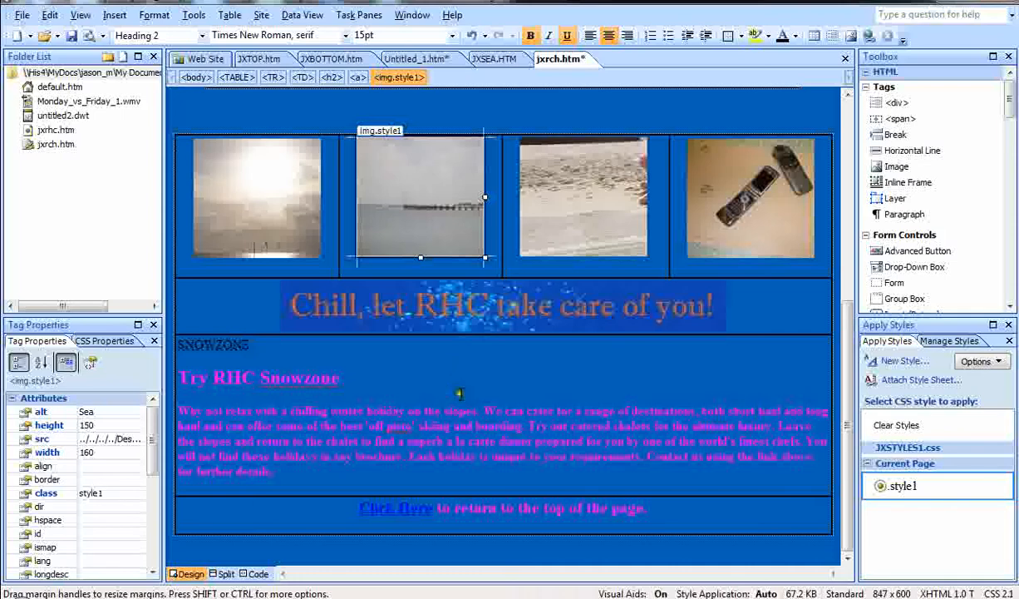
# - Edit the sea image's hyperlink so that its target frame is a new window named _sea
pyautogui.rightClick(433, 177)
pyautogui.click(366, 509)
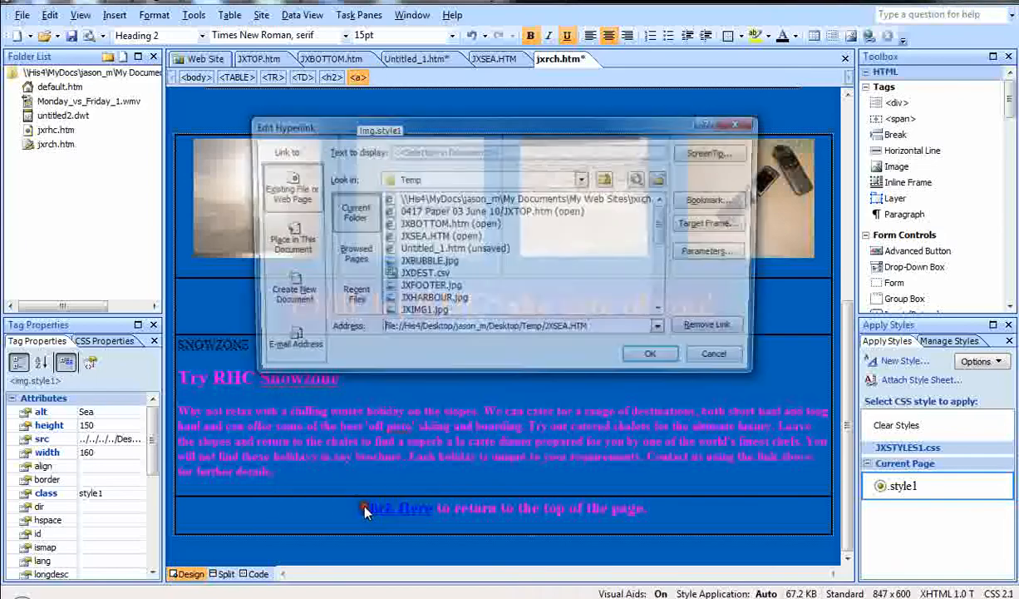
pyautogui.click(717, 223)
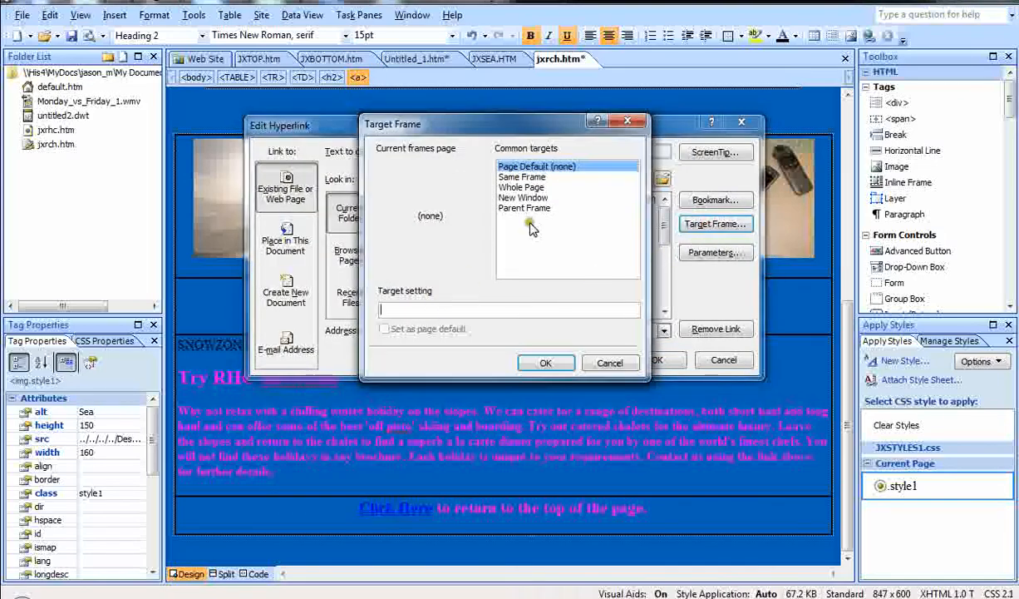
pyautogui.click(520, 197)
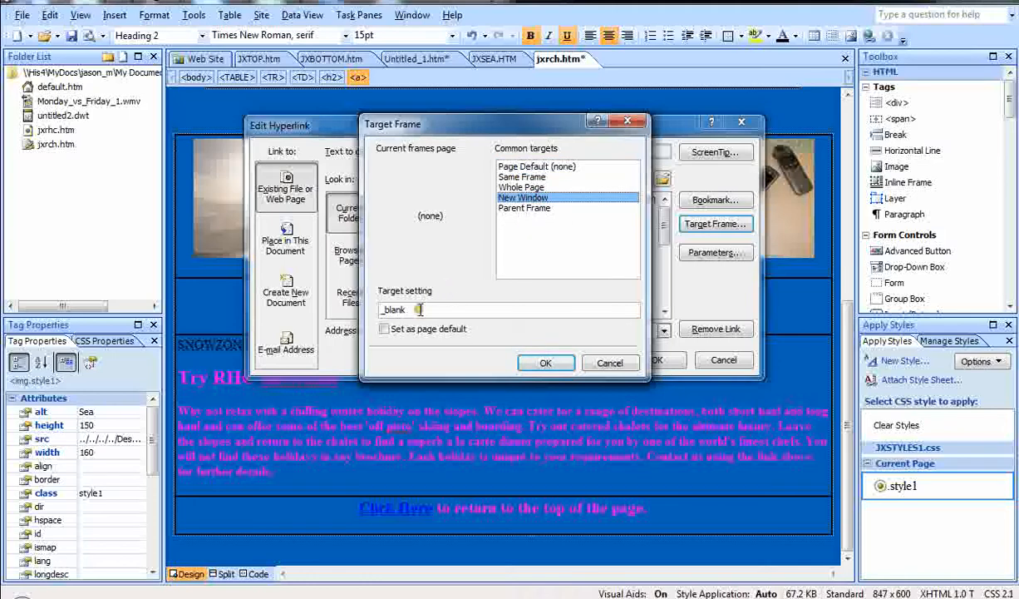
pyautogui.moveTo(422, 309); pyautogui.dragTo(387, 311)
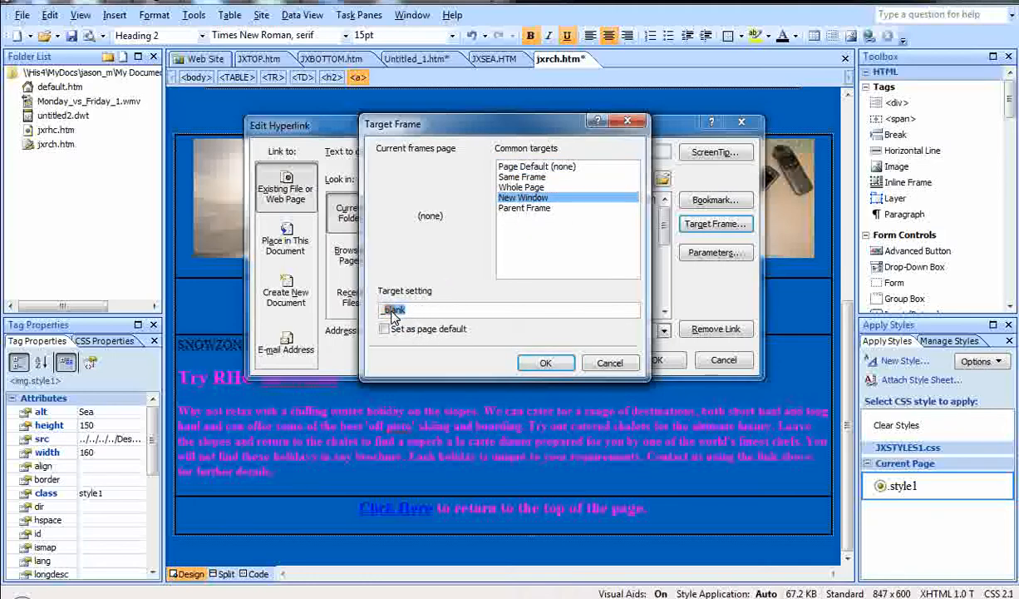
pyautogui.write('_sea')
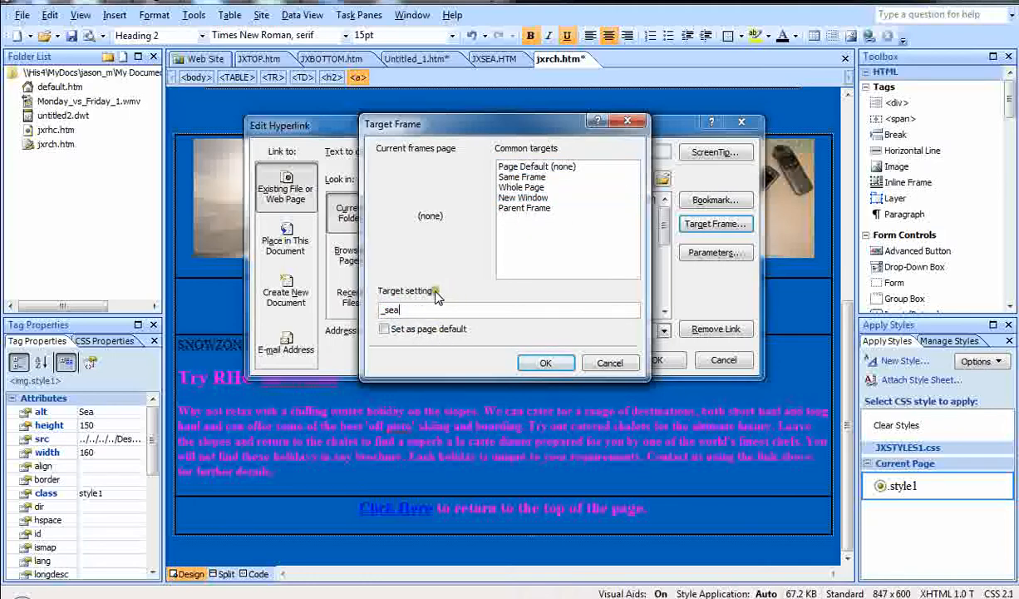
pyautogui.click(549, 364)
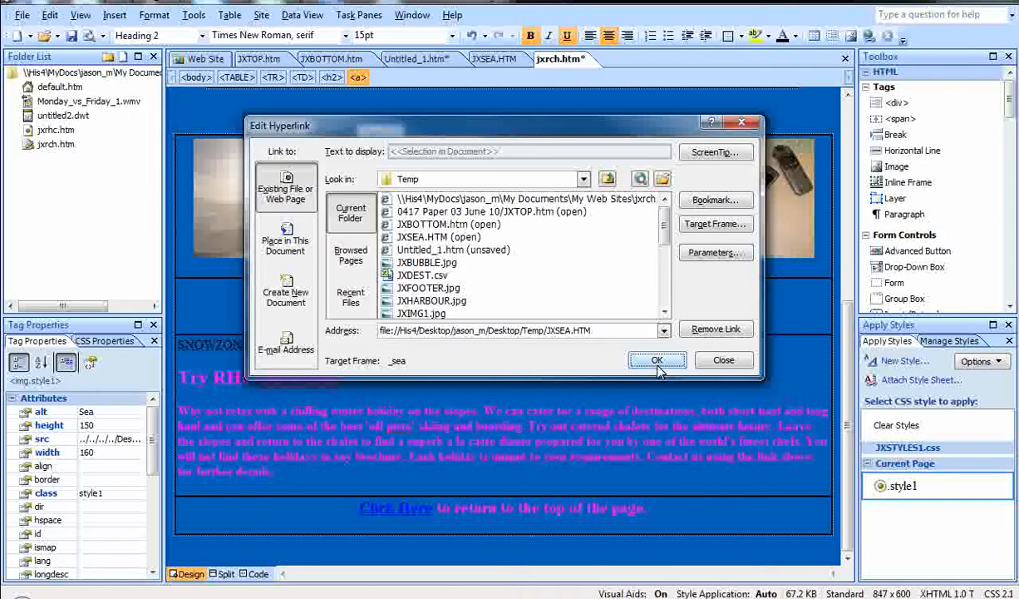
pyautogui.click(658, 369)
pyautogui.click(657, 362)
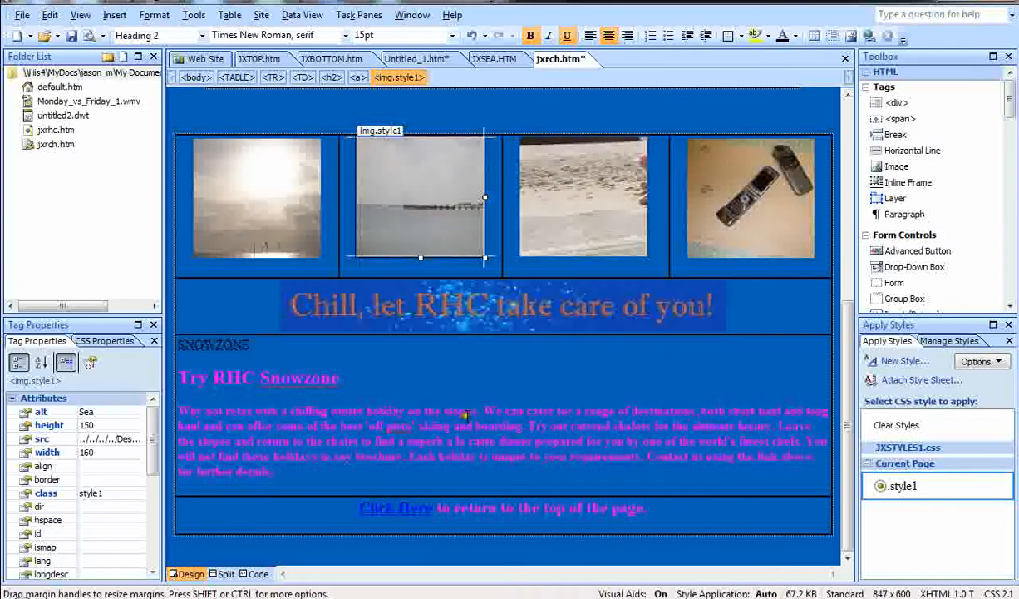
# - Change the page title in the code of JXSEA.HTM to "_Sea" and return to jxrch.htm
pyautogui.click(495, 60)
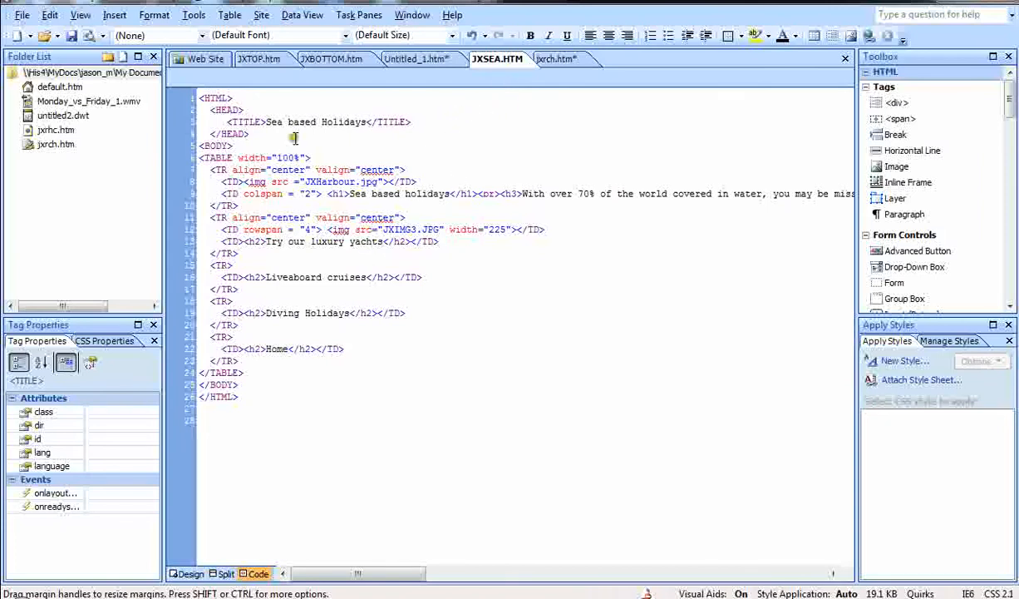
pyautogui.moveTo(366, 123); pyautogui.dragTo(291, 122)
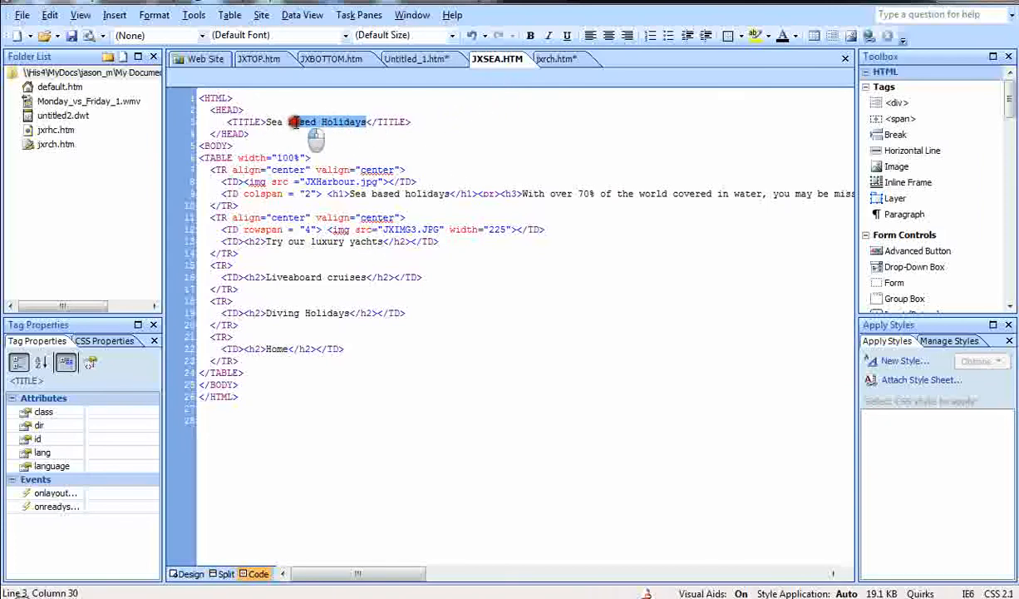
pyautogui.press('Delete')
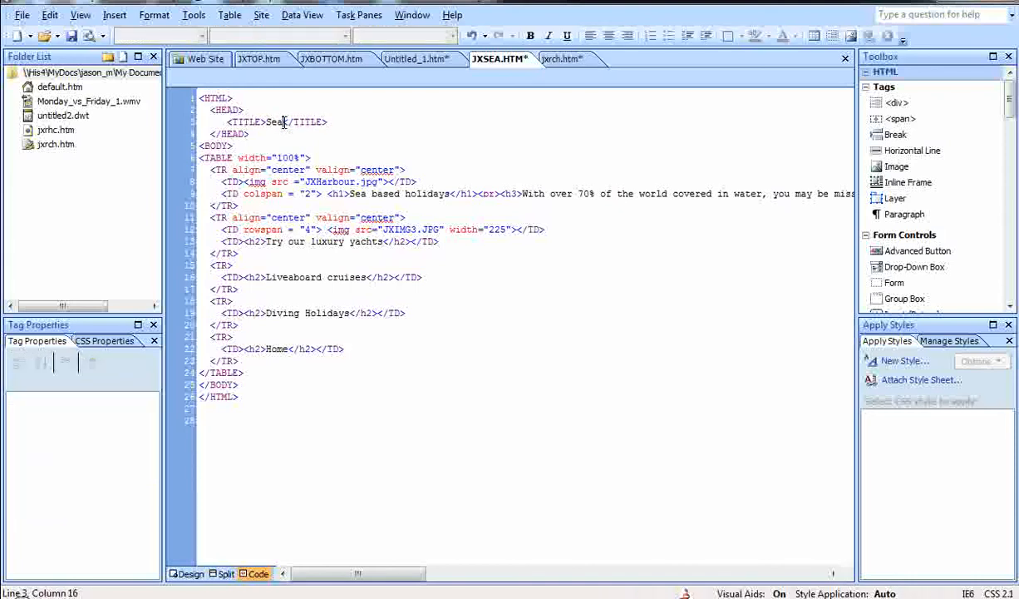
pyautogui.press('Left')
pyautogui.press('Left')
pyautogui.press('Left')
pyautogui.write('_')
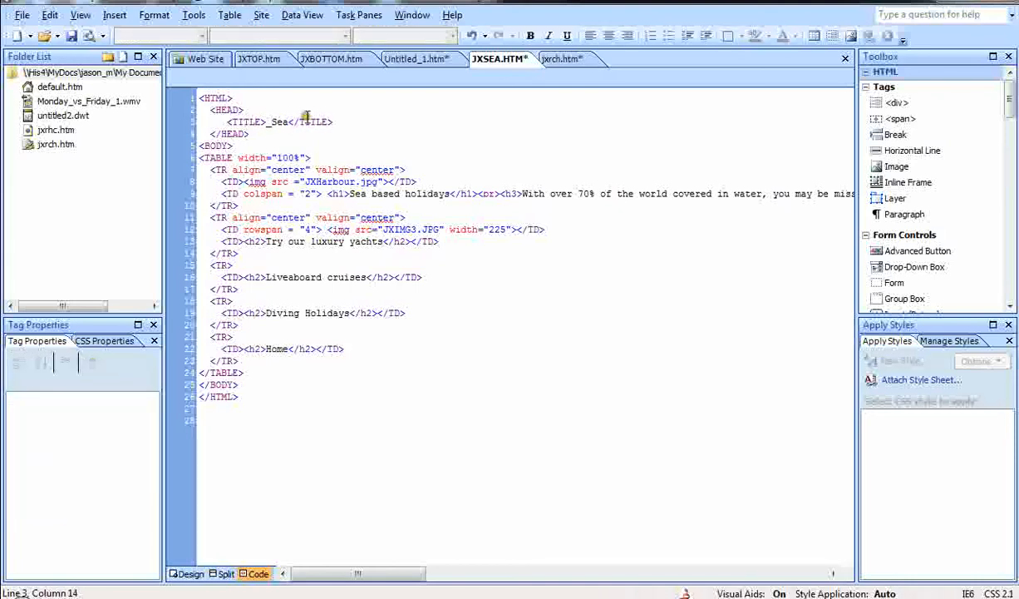
pyautogui.rightClick(498, 60)
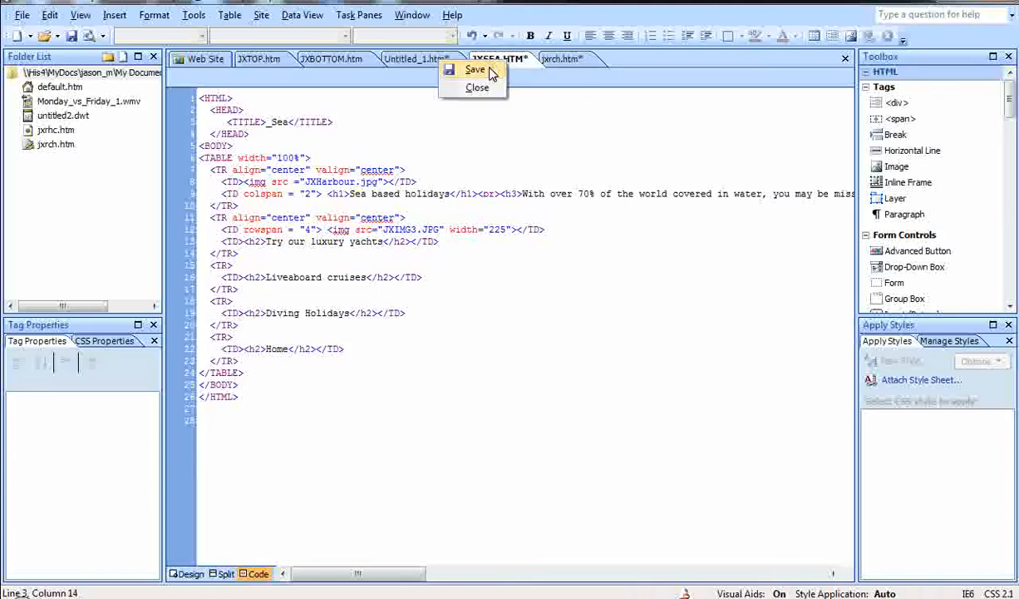
pyautogui.click(563, 59)
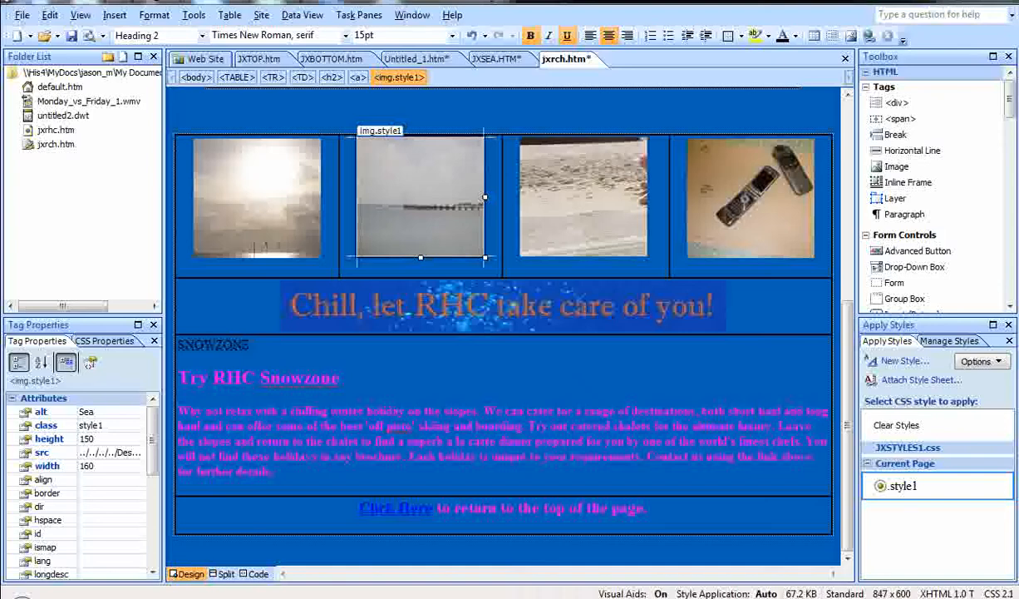
# - Hyperlink the Contact us image in the bottom table to the company's e-mail address
pyautogui.click(740, 183)
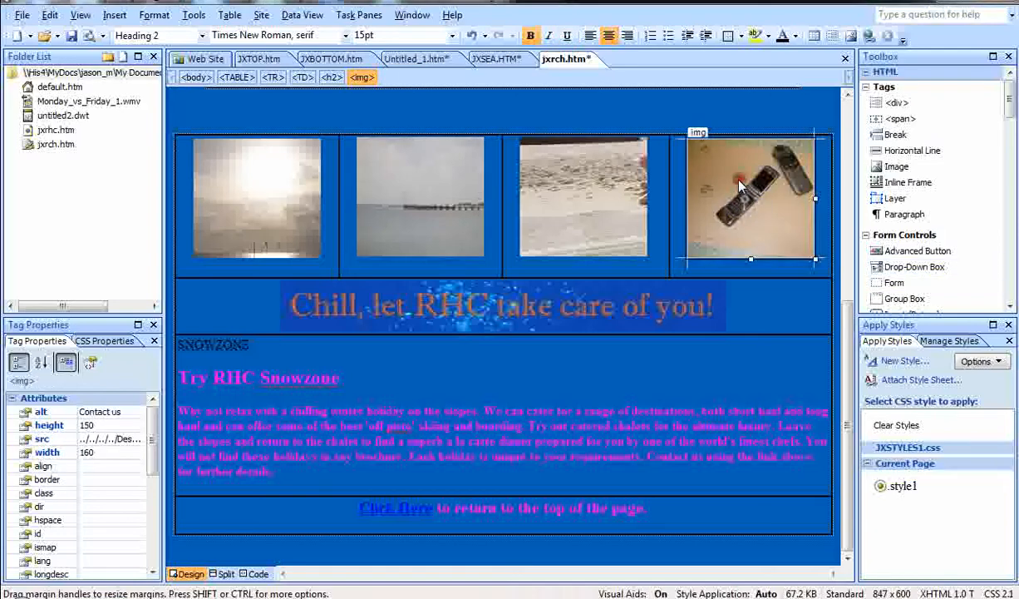
pyautogui.rightClick(733, 186)
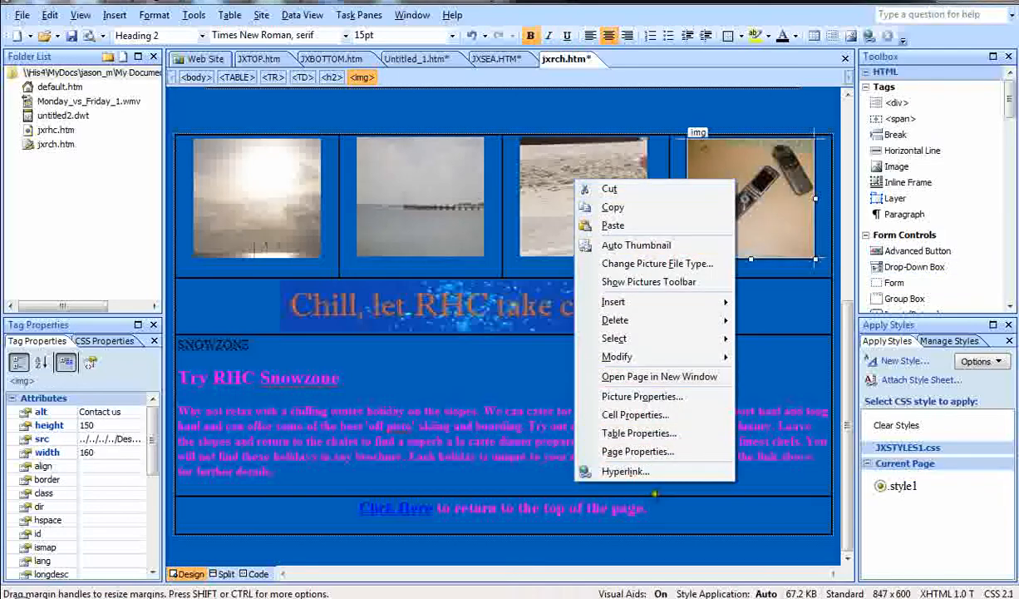
pyautogui.click(625, 470)
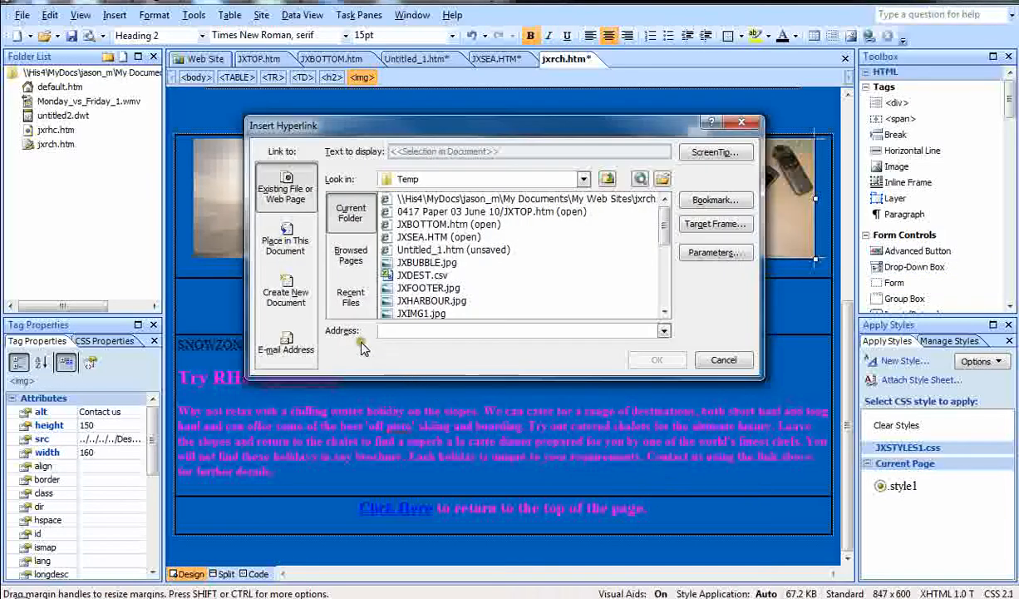
pyautogui.click(285, 342)
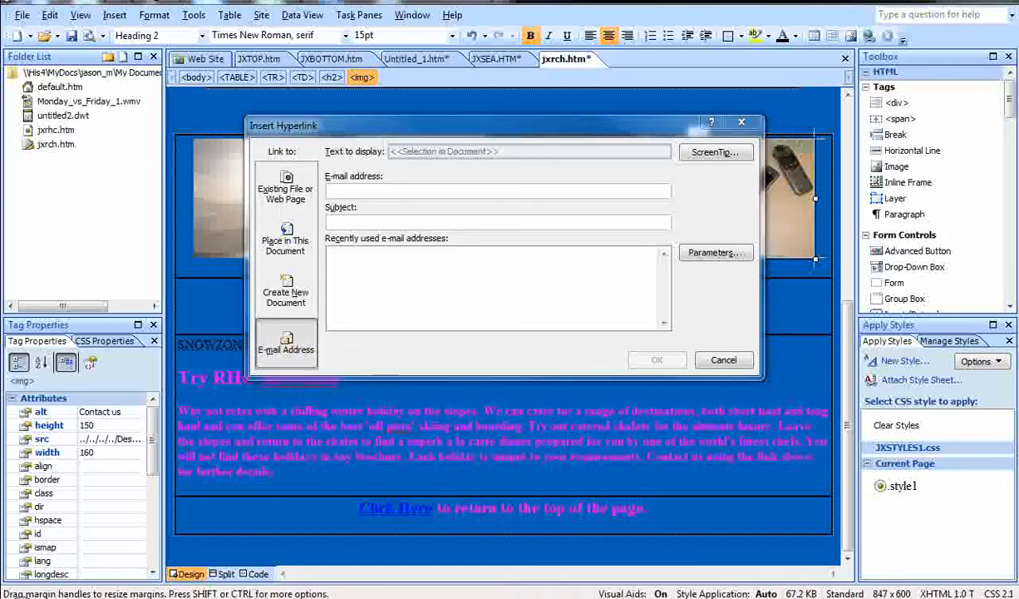
pyautogui.click(352, 190)
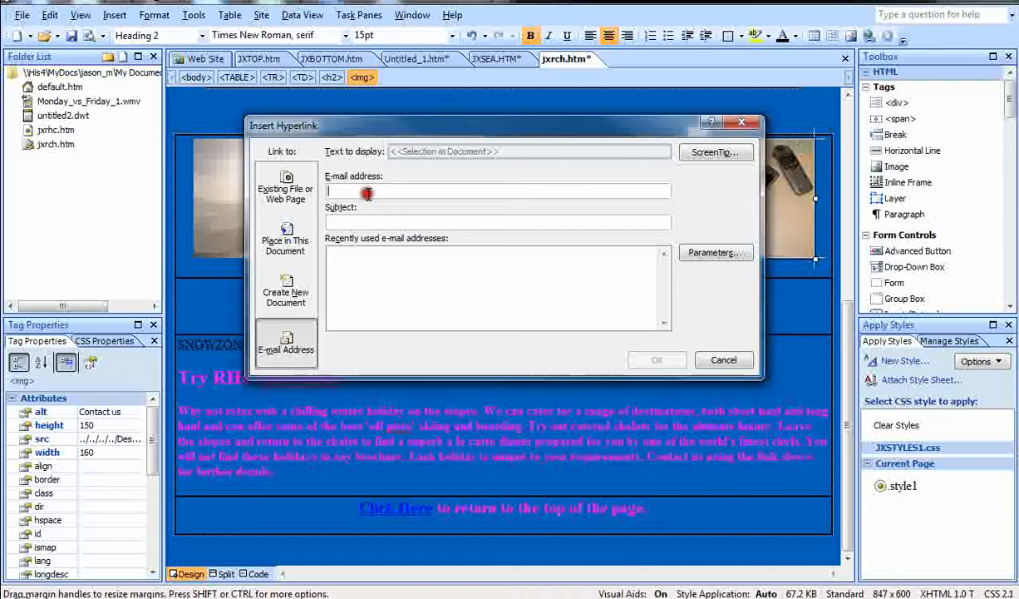
pyautogui.hotkey('ctrl', 'v')
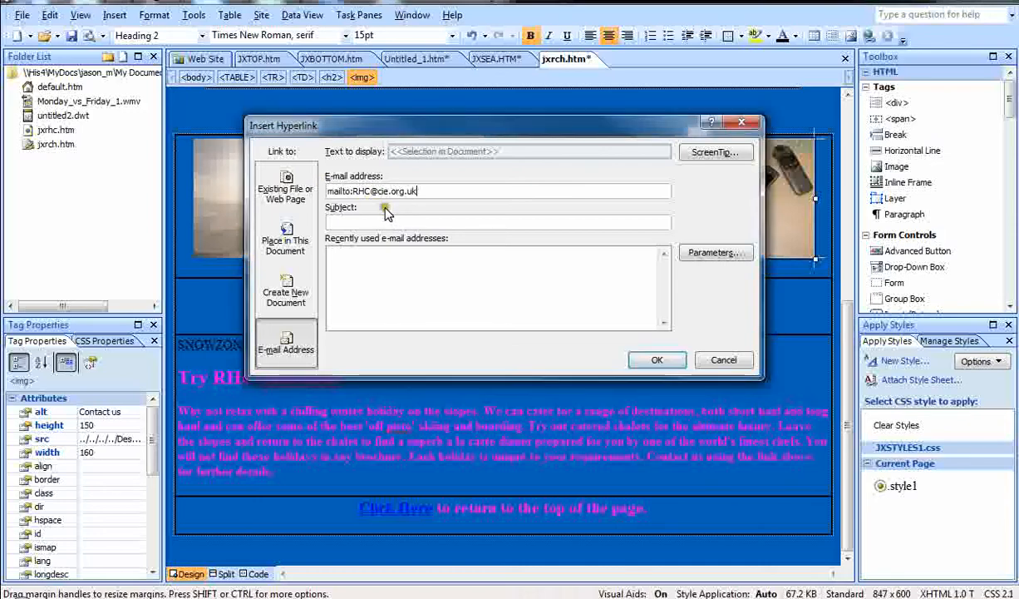
pyautogui.click(654, 359)
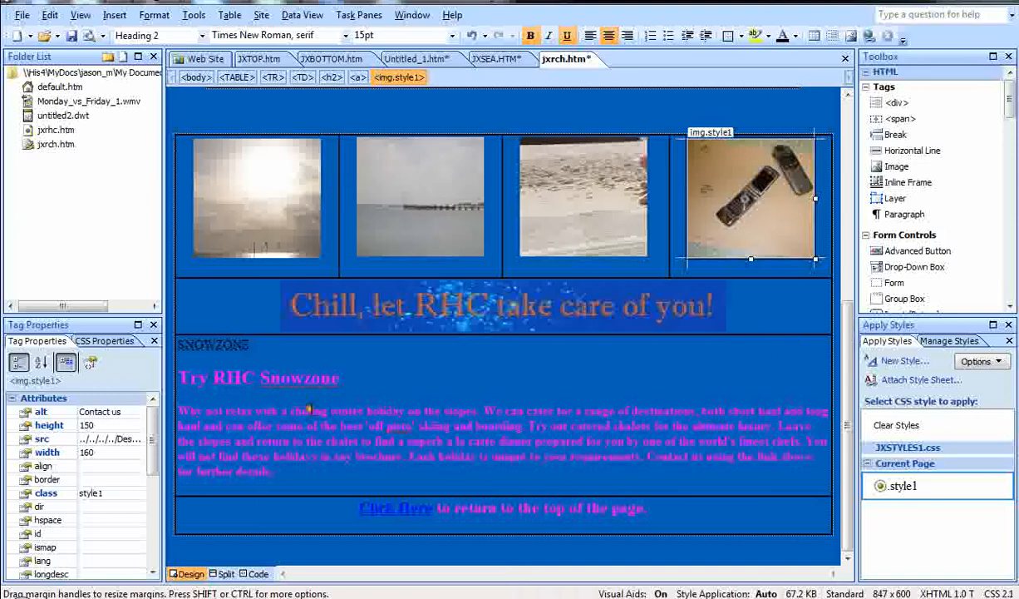
# - Show the HTML code of jxrch.htm and set its print page footer to 1234
pyautogui.rightClick(574, 60)
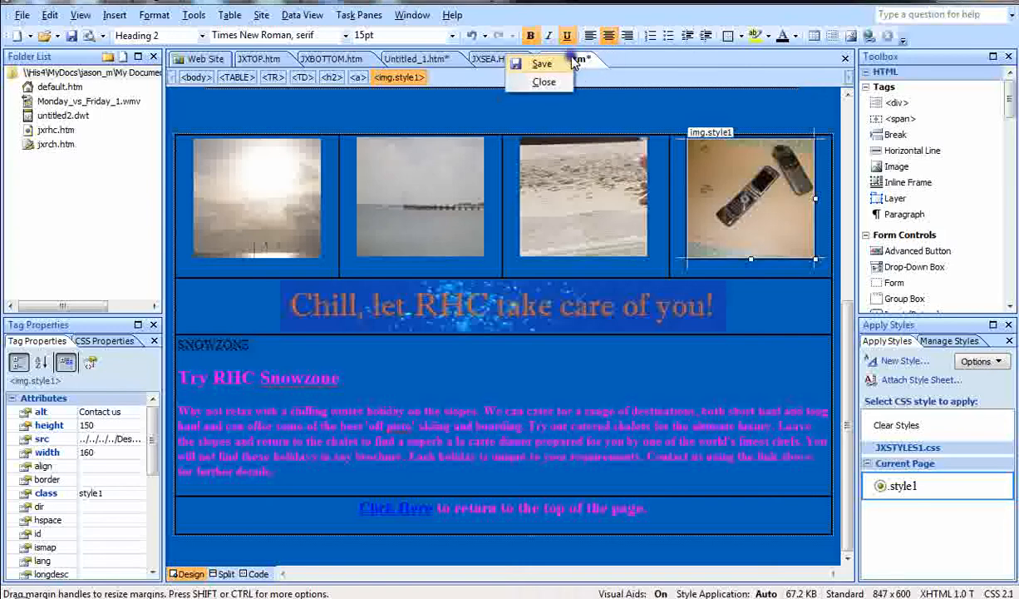
pyautogui.click(258, 574)
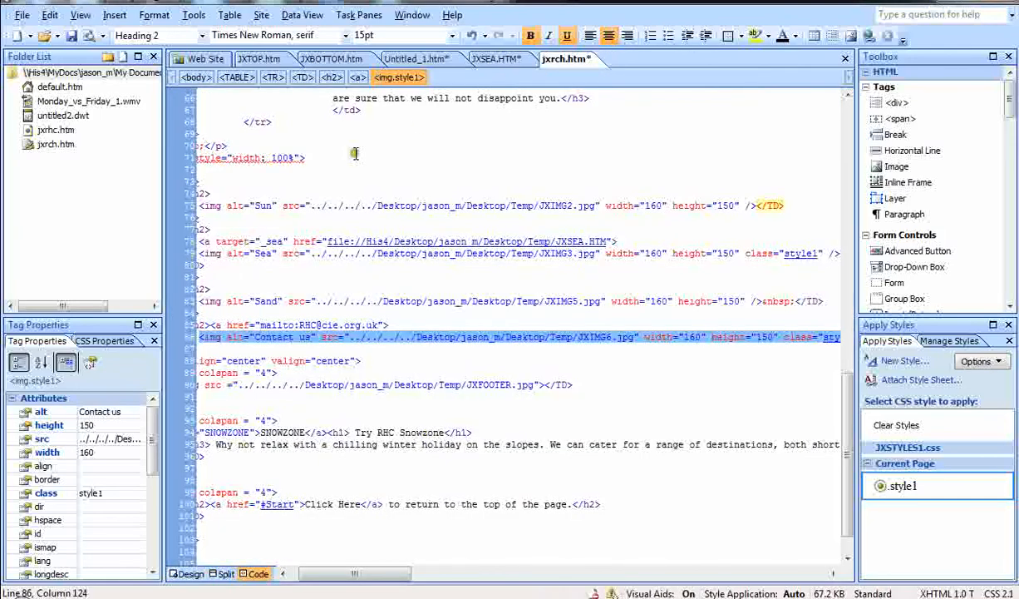
pyautogui.click(354, 229)
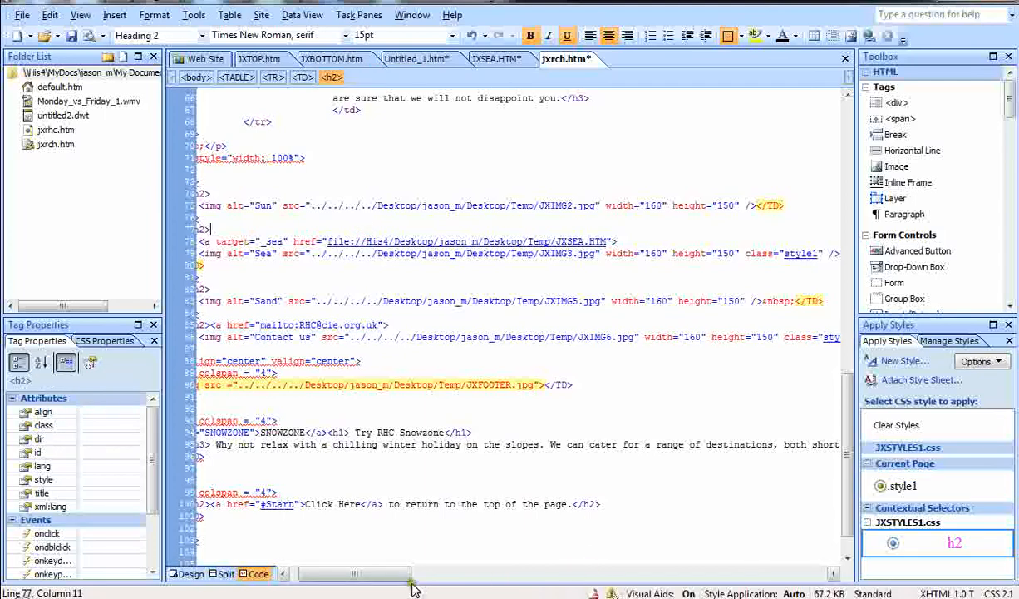
pyautogui.moveTo(407, 574); pyautogui.dragTo(330, 557)
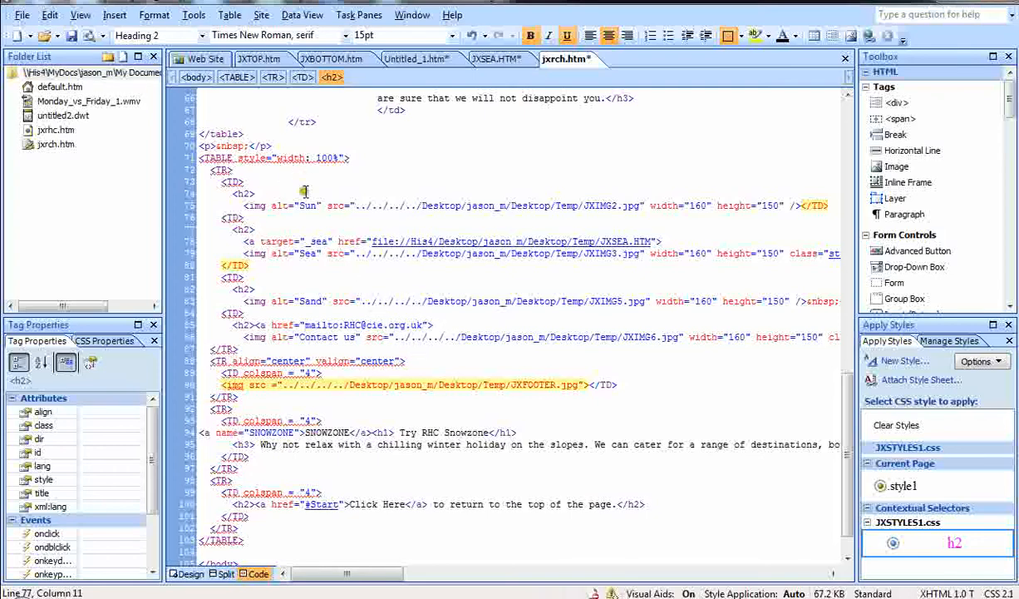
pyautogui.click(22, 16)
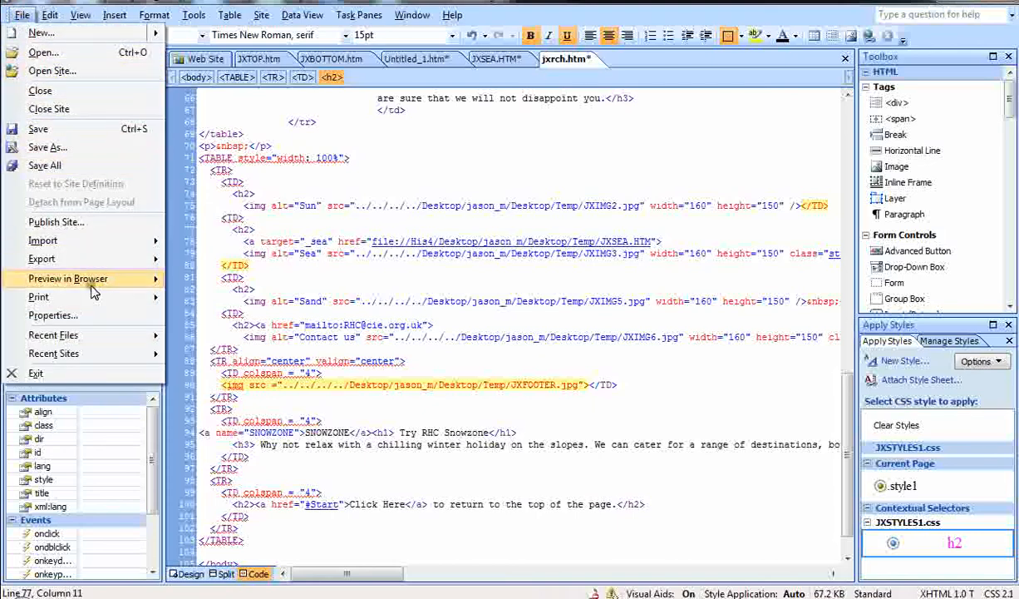
pyautogui.moveTo(97, 297)
pyautogui.click(208, 334)
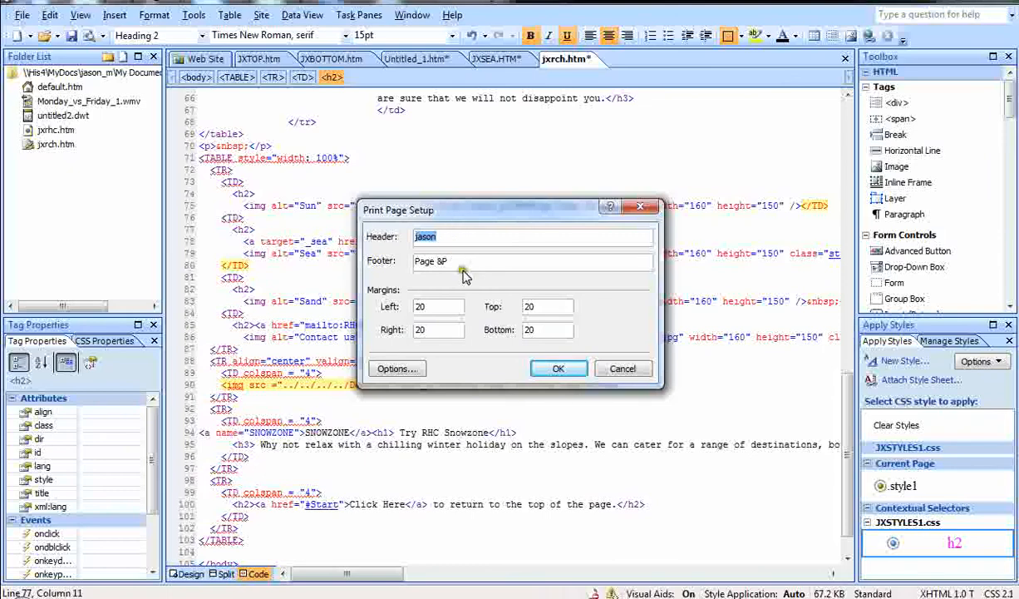
pyautogui.moveTo(455, 265); pyautogui.dragTo(401, 264)
pyautogui.write('1234')
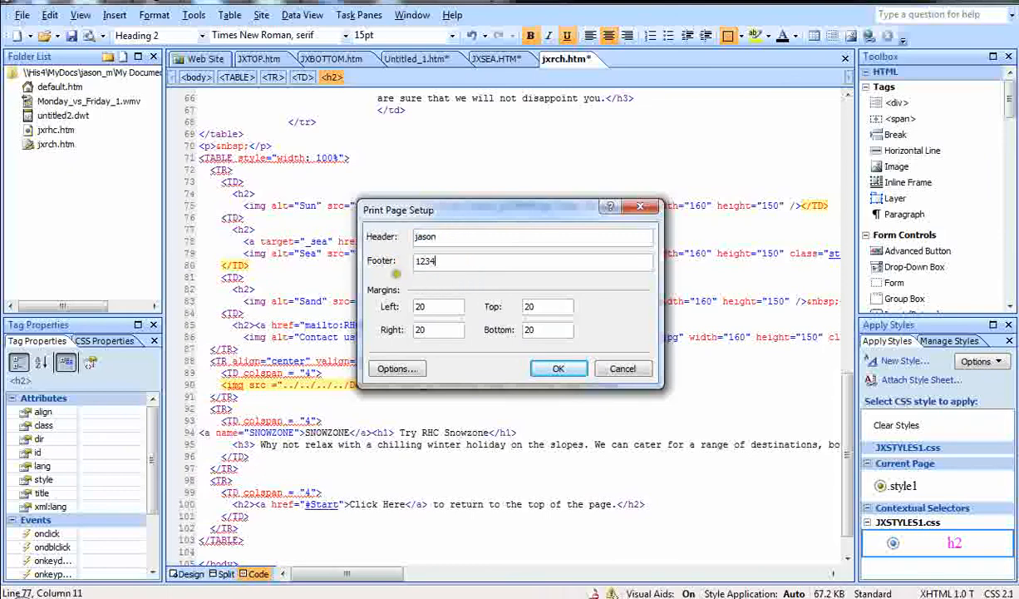
pyautogui.click(560, 370)
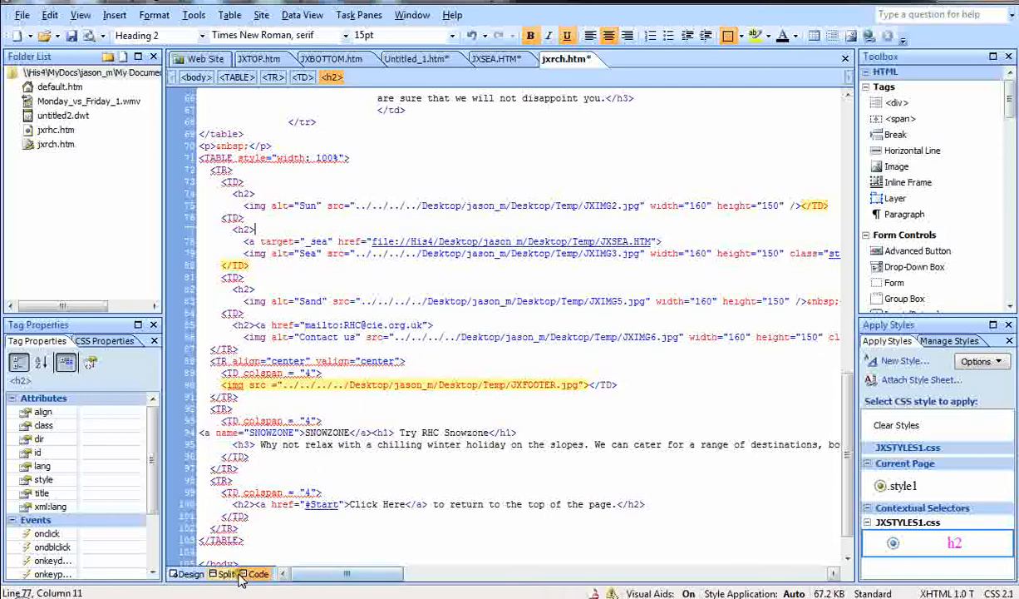
# - Return jxrch.htm to its design view and preview it in the browser, saving the changes and all embedded files
pyautogui.click(190, 574)
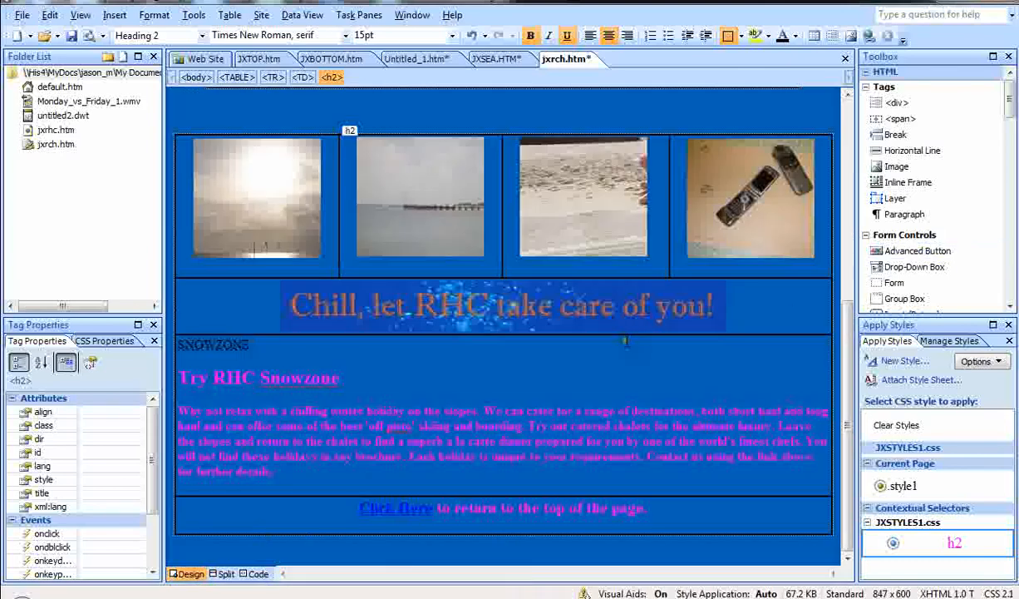
pyautogui.press('F12')
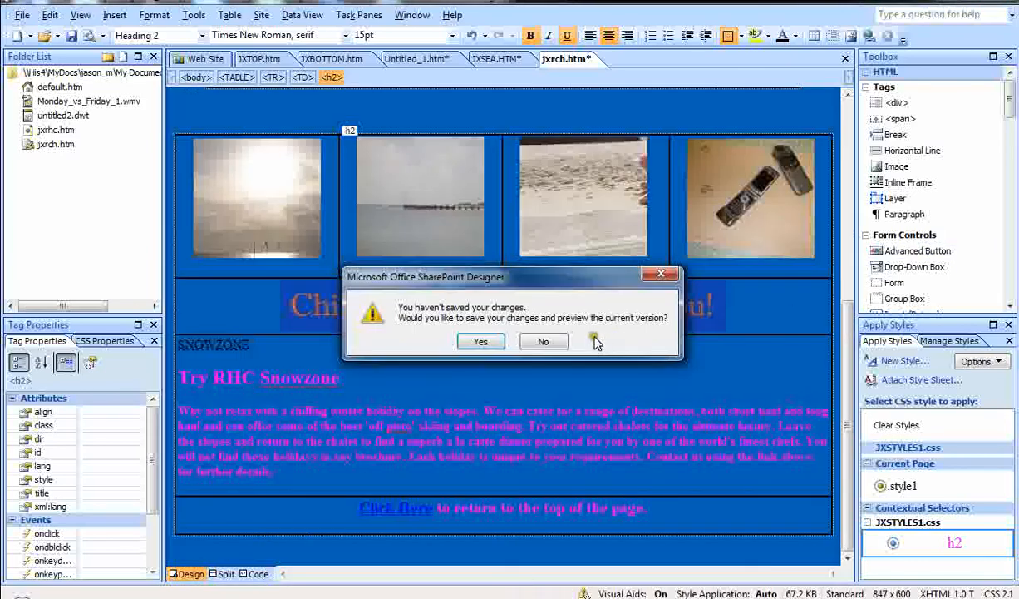
pyautogui.click(481, 343)
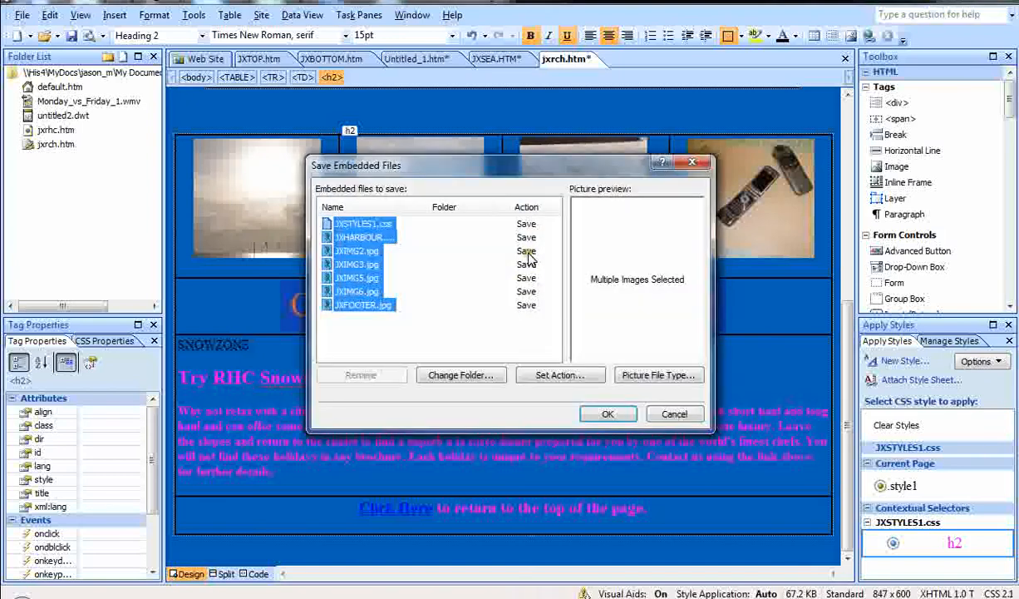
pyautogui.click(607, 414)
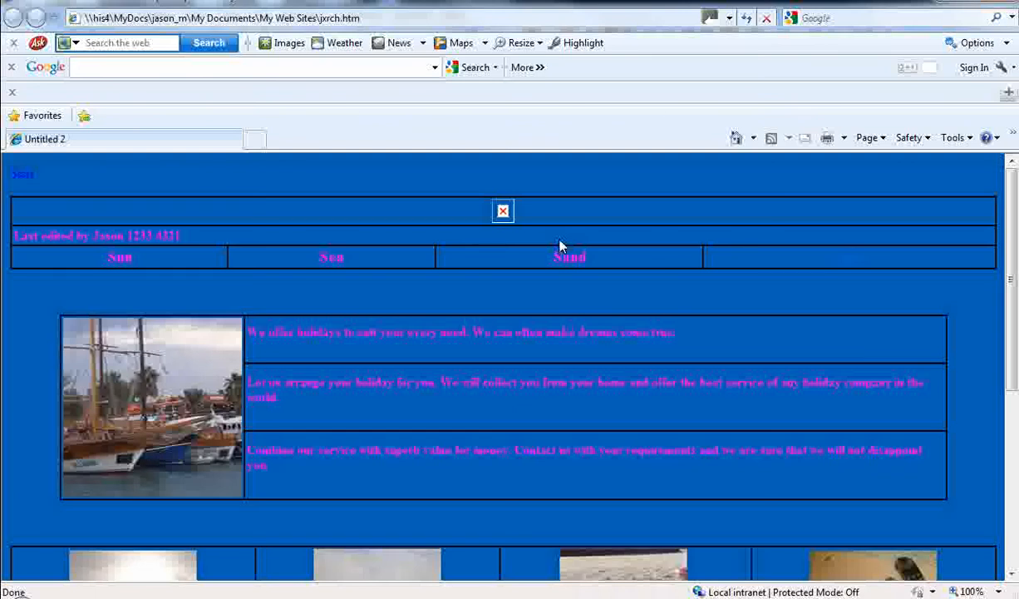
# - Switch to the blank Word document and paste the screenshot of the browser preview
pyautogui.moveTo(727, 4); pyautogui.dragTo(1018, 14)
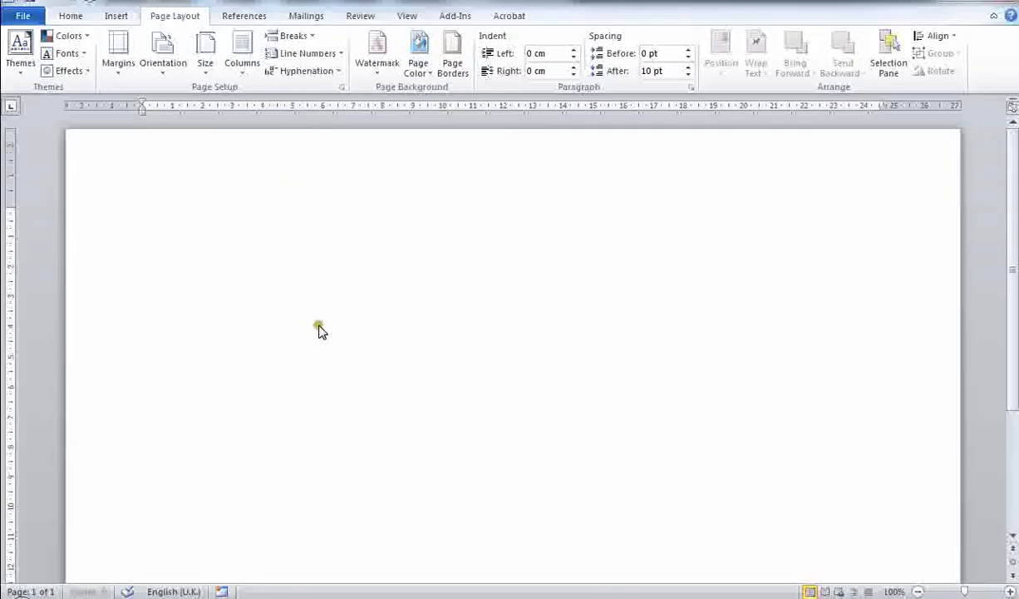
pyautogui.hotkey('ctrl', 'v')
pyautogui.click(451, 291)
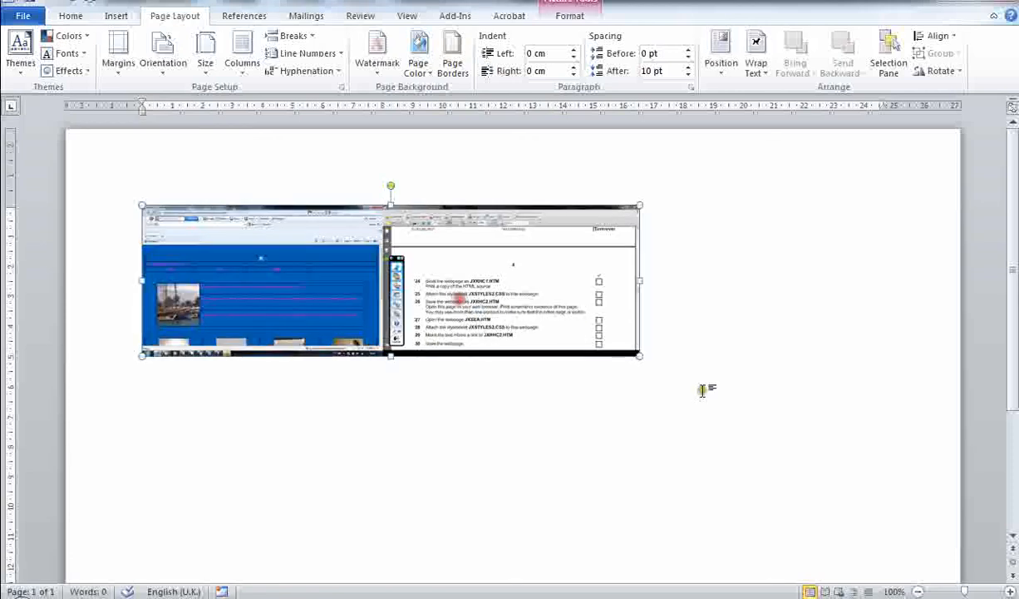
# - Crop the pasted screenshot to the browser window, about 7.94 cm wide, removing the exam paper beside it
pyautogui.click(574, 17)
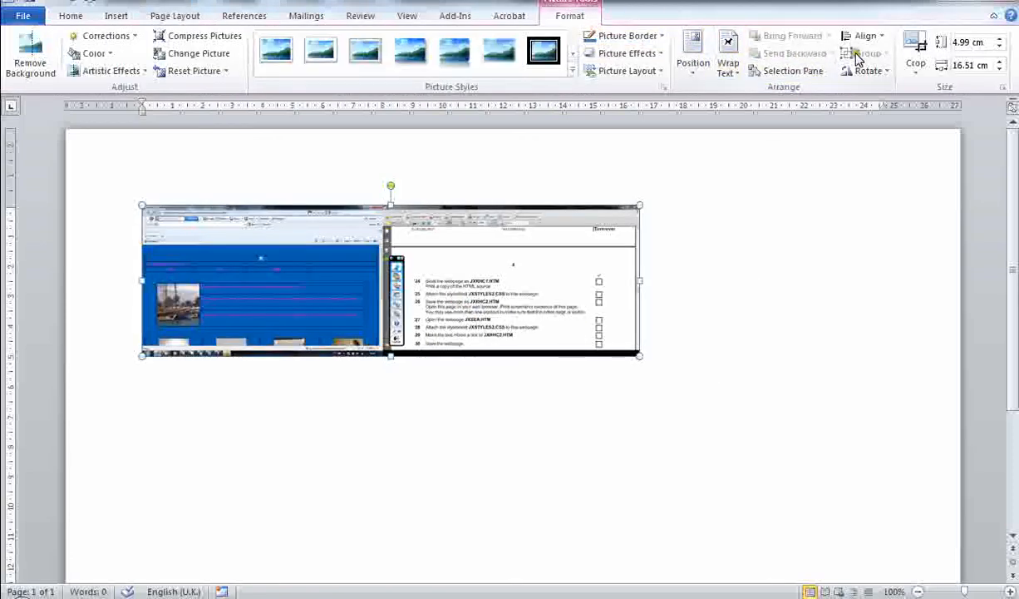
pyautogui.click(916, 49)
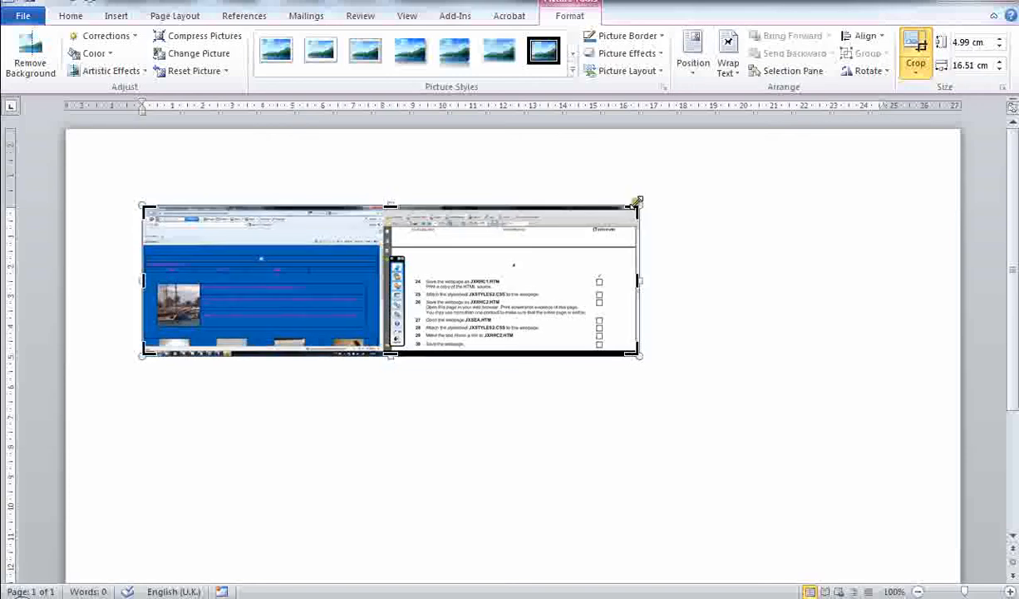
pyautogui.moveTo(639, 204); pyautogui.dragTo(380, 201)
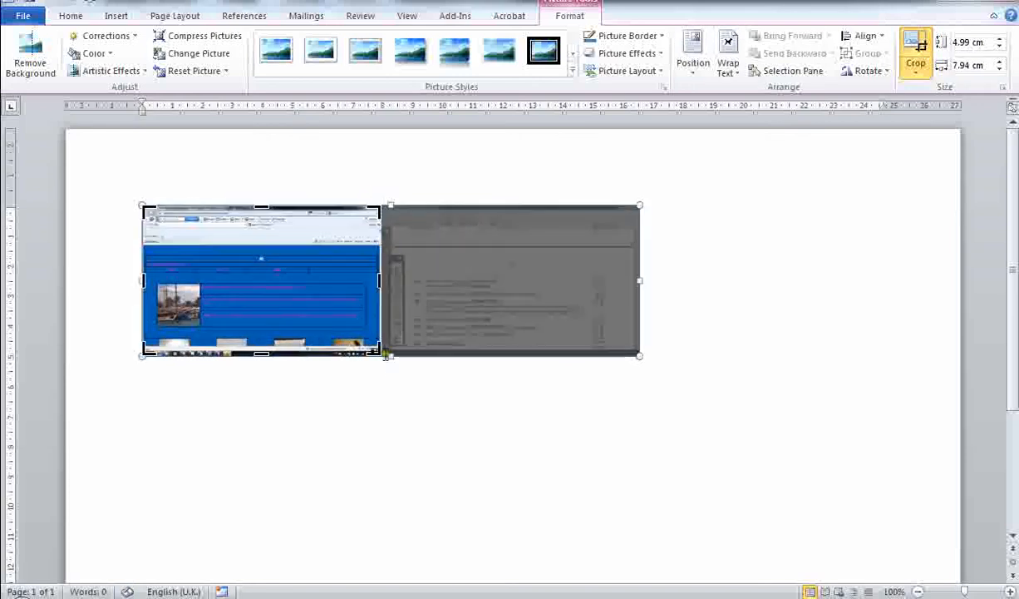
pyautogui.click(386, 342)
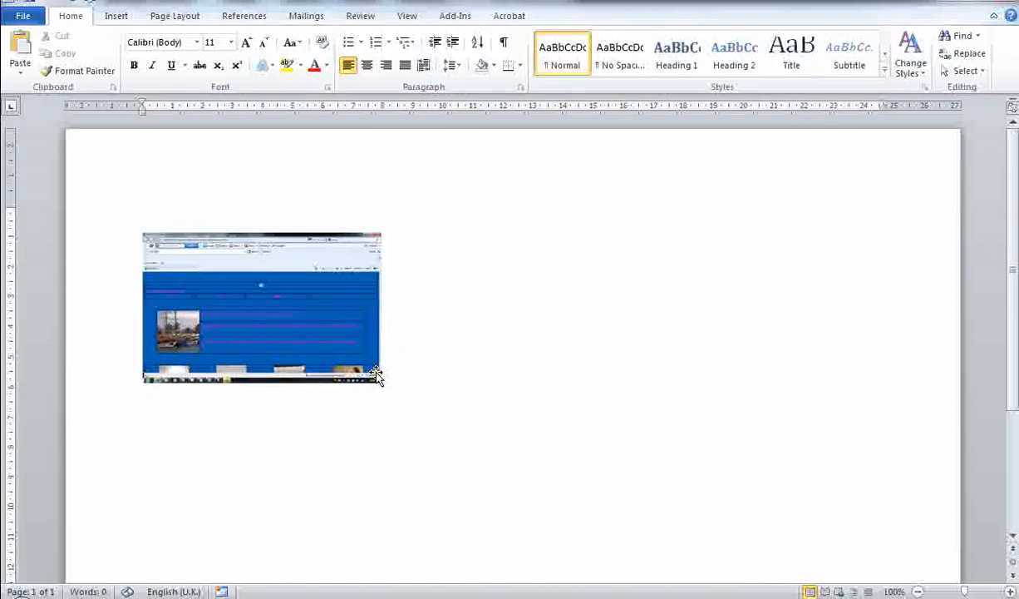
# - Enlarge the cropped screenshot proportionally to about 21.72 cm wide and 13.66 cm high, and deselect it
pyautogui.click(380, 376)
pyautogui.moveTo(382, 384); pyautogui.dragTo(527, 224)
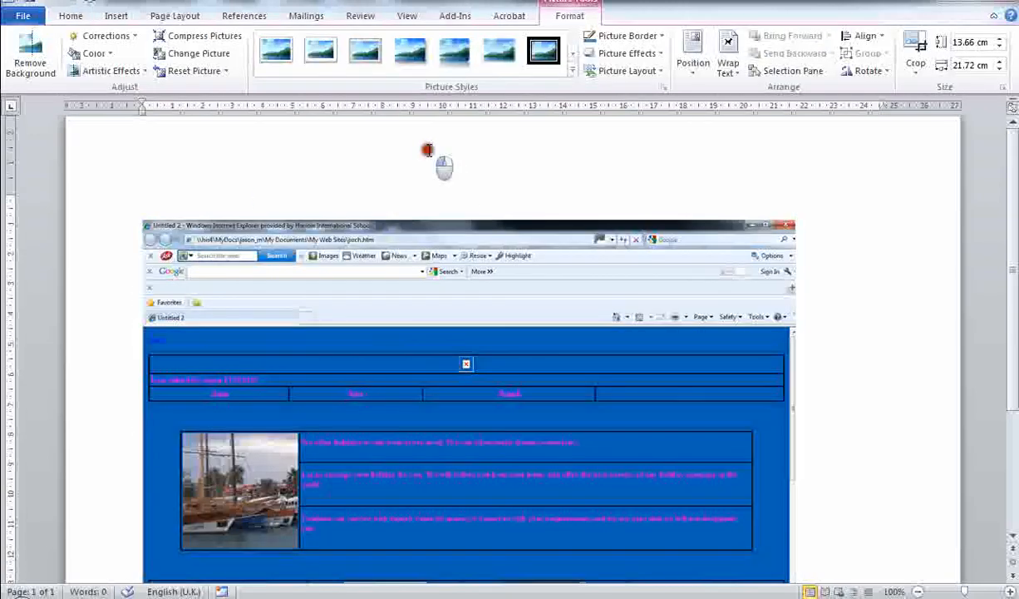
pyautogui.click(424, 148)
pyautogui.doubleClick(374, 148)
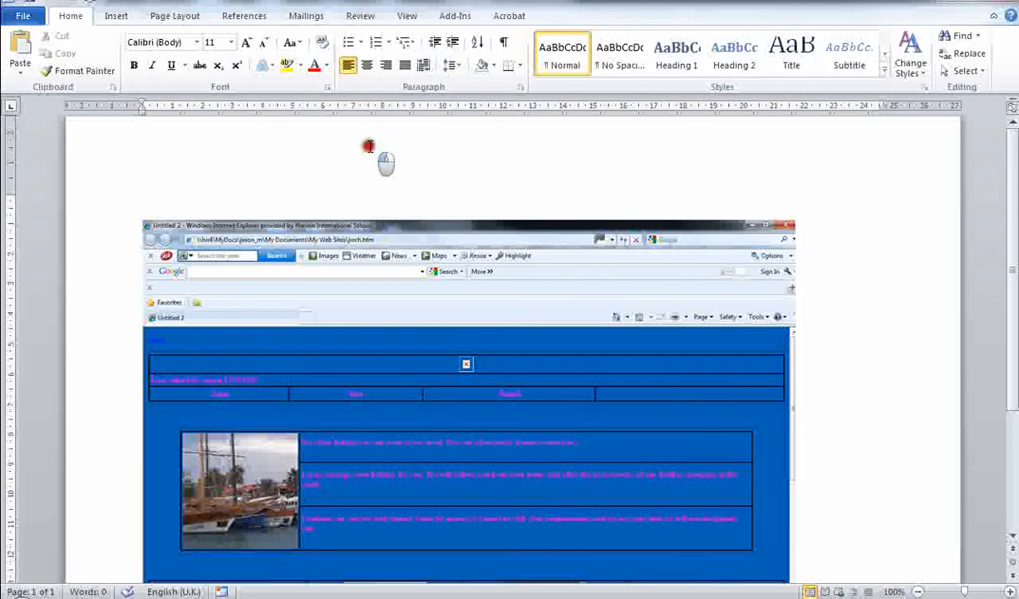